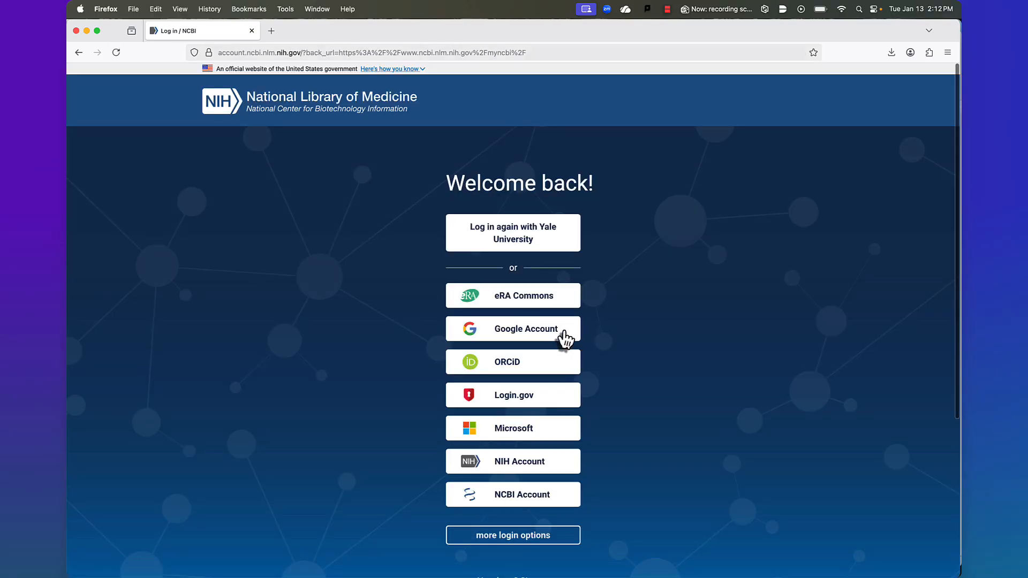
Look at the NIH account sign-in page with its username and password fields, and return to the login page
scroll(629, 394, "down", 2)
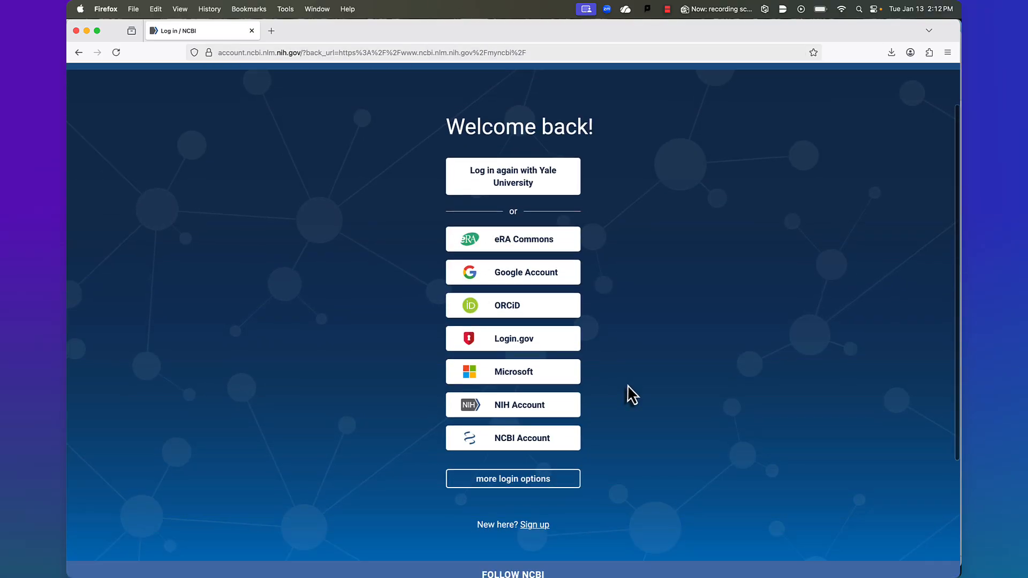
left_click(501, 246)
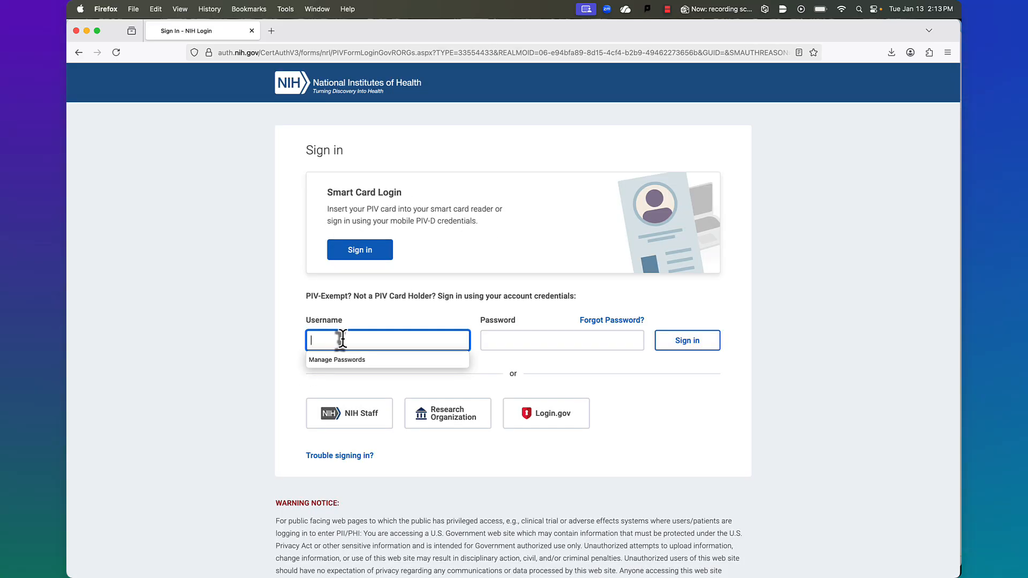
left_click(527, 340)
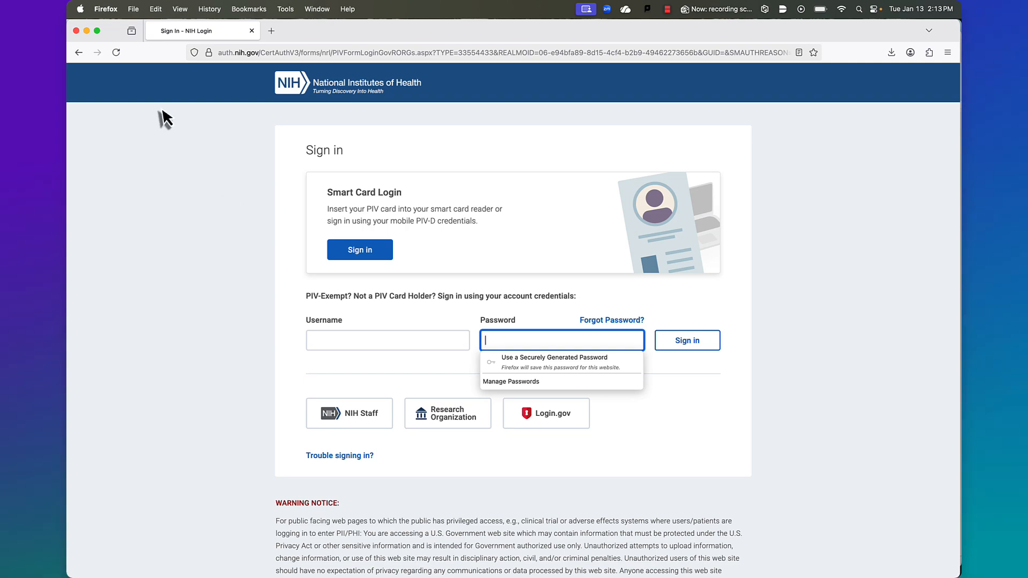
left_click(80, 51)
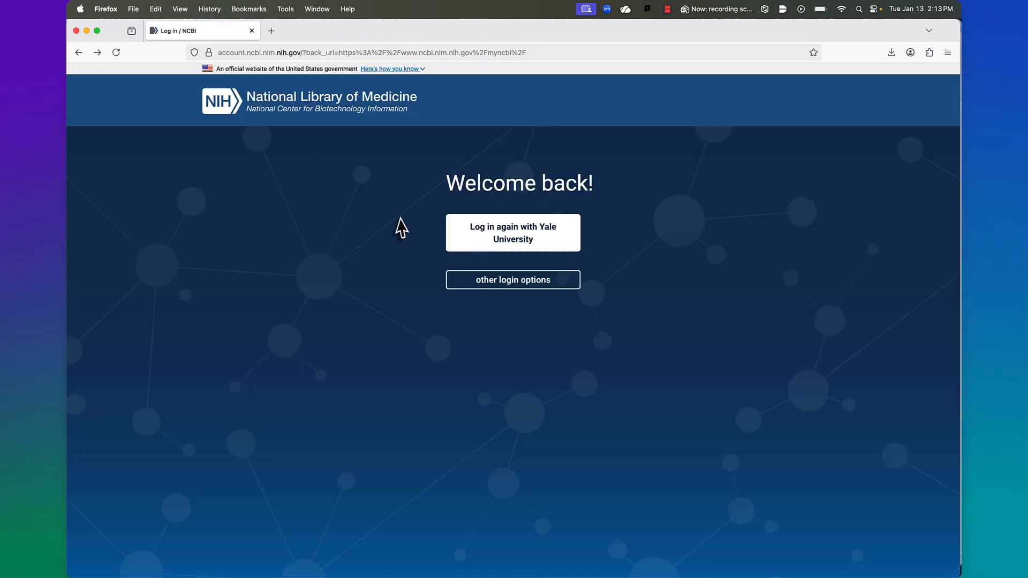
Show the other login options and browse the full alphabetical list of login providers
left_click(480, 279)
scroll(650, 424, "down", 2)
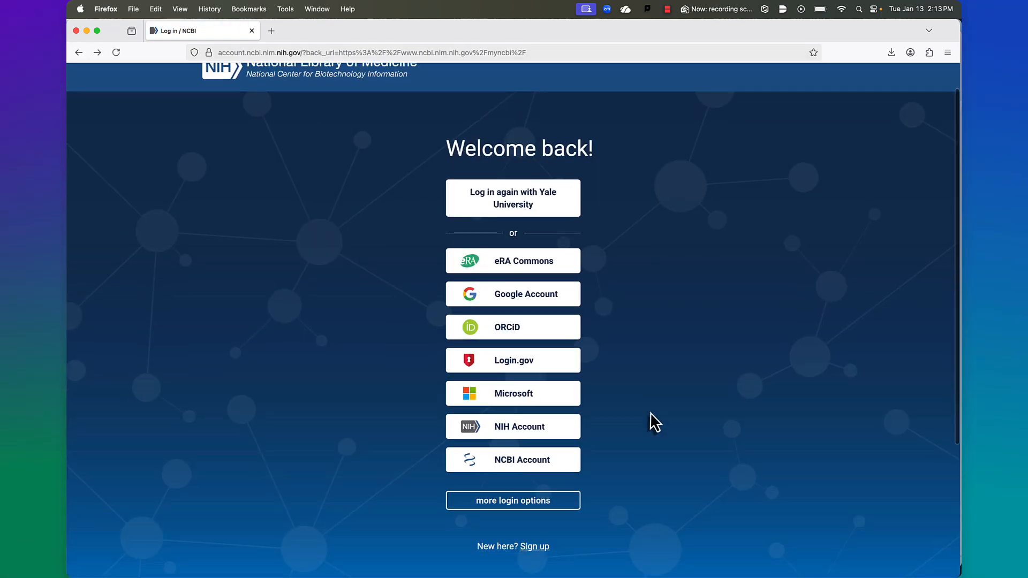
left_click(513, 475)
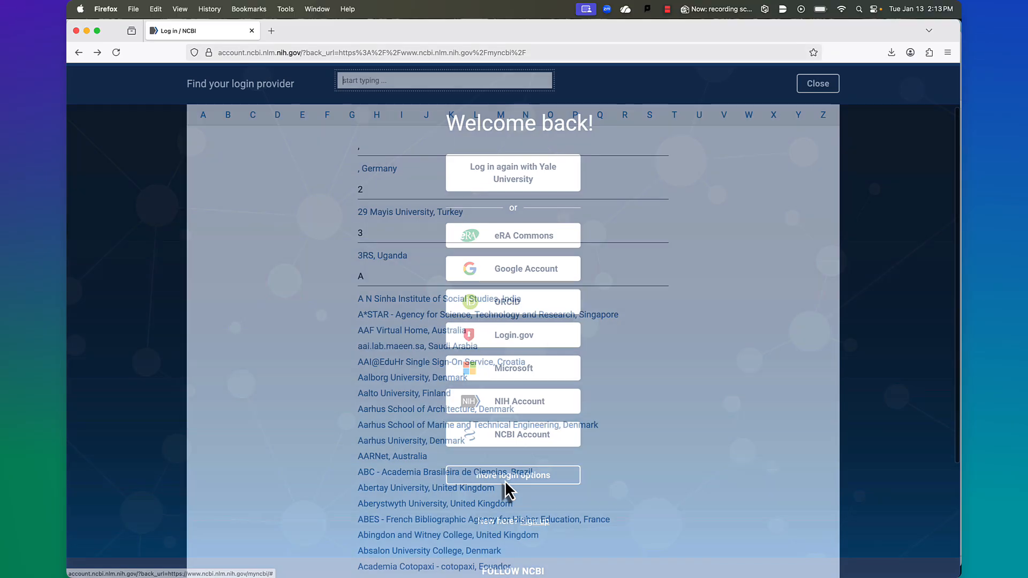
scroll(510, 304, "down", 2)
scroll(509, 304, "up", 2)
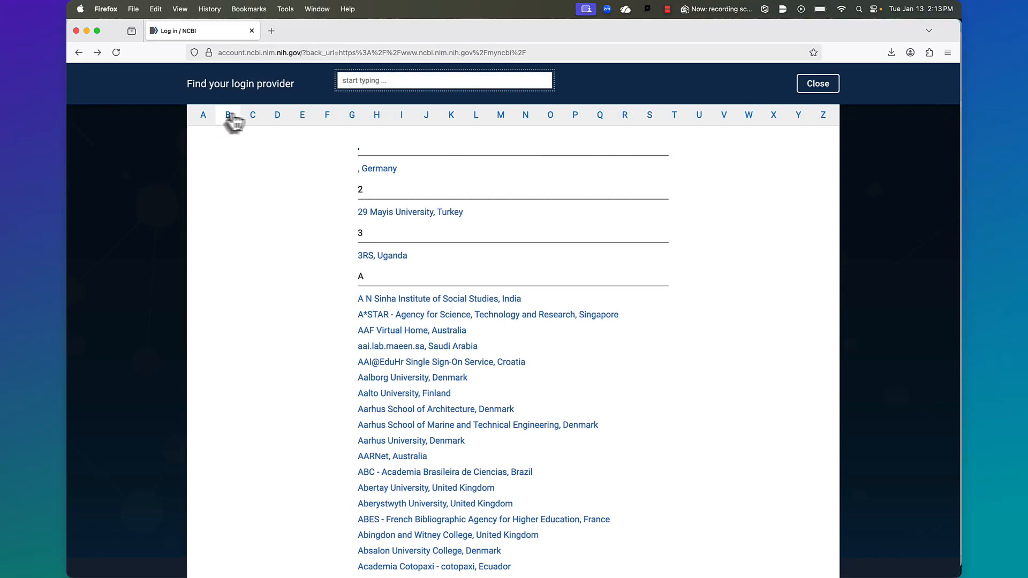
scroll(729, 247, "down", 3)
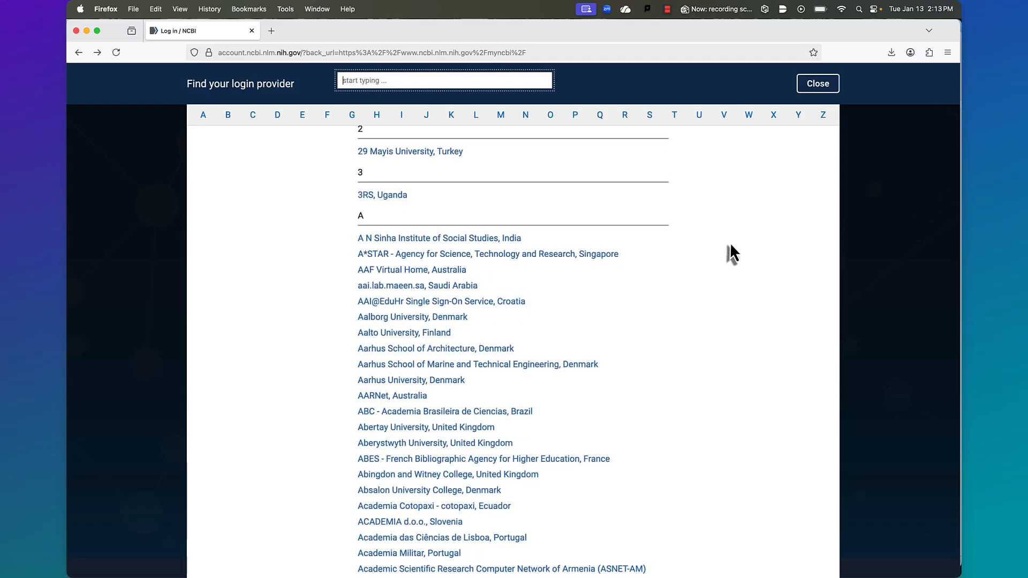
scroll(730, 246, "down", 2)
scroll(729, 246, "down", 5)
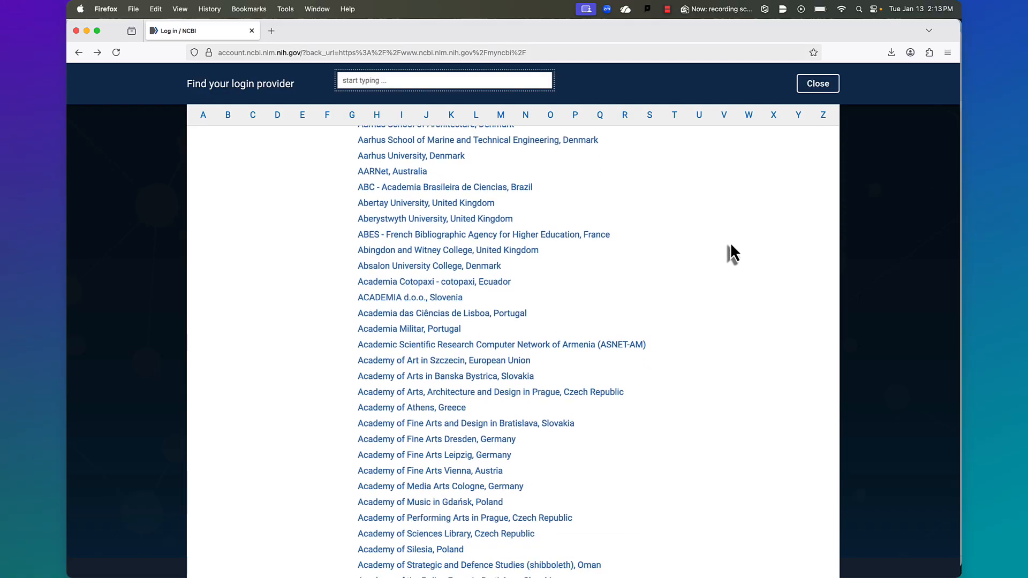
scroll(728, 245, "up", 8)
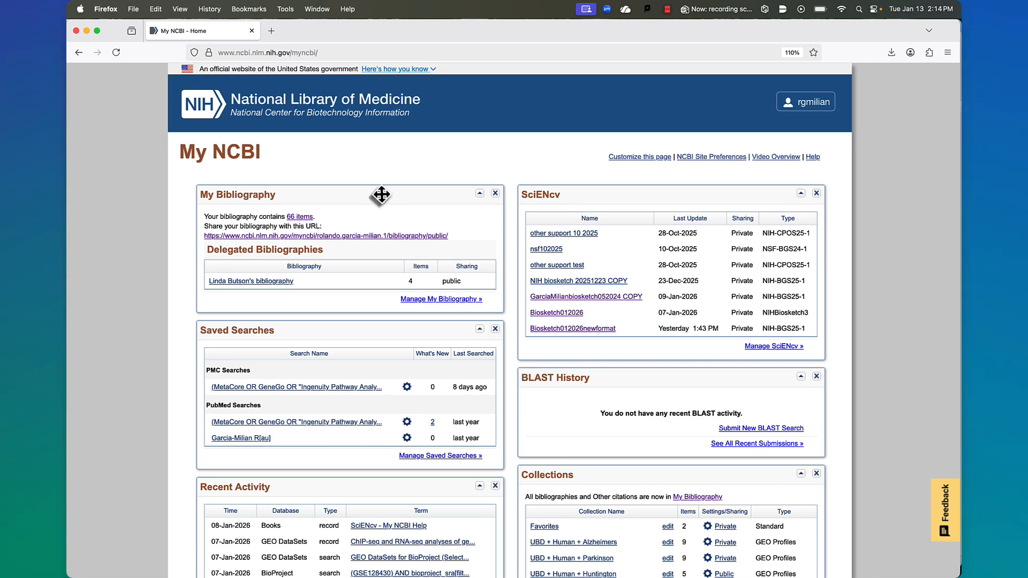
Try moving the My Bibliography and SciENcv boxes below their neighbours, and put both back at the head of their columns
left_click_drag(377, 196, 363, 420)
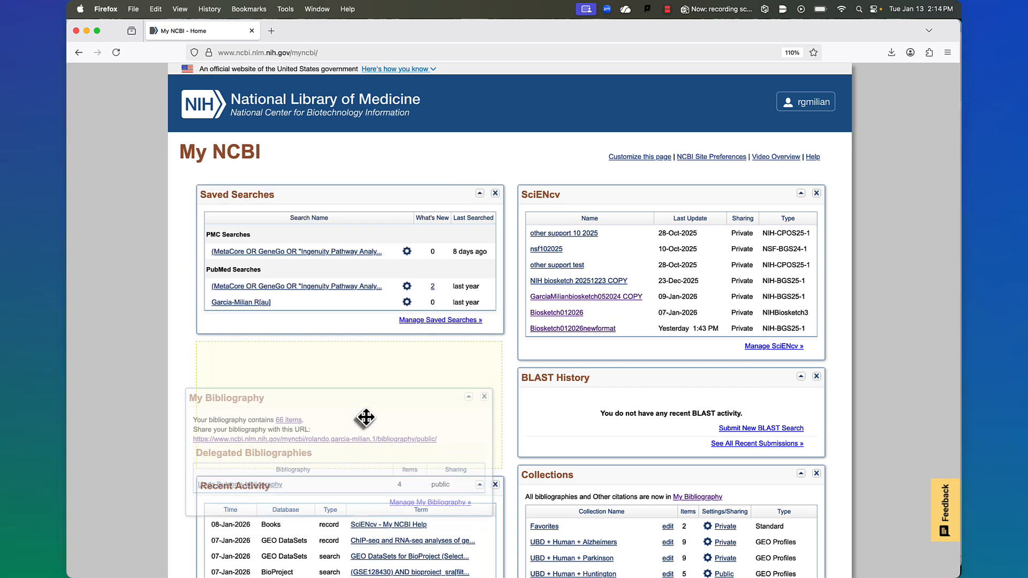
left_click_drag(633, 192, 639, 417)
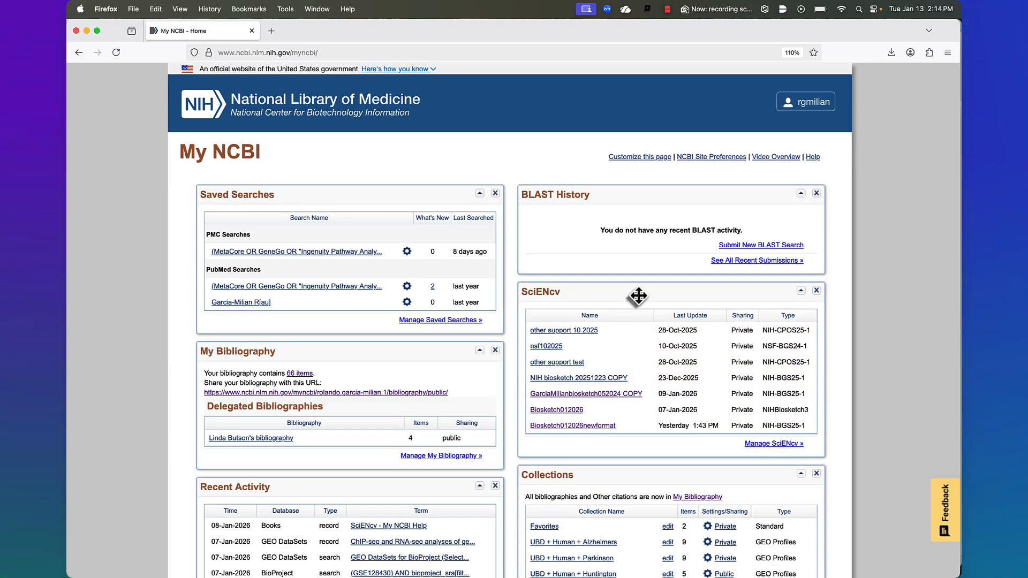
left_click_drag(639, 296, 635, 191)
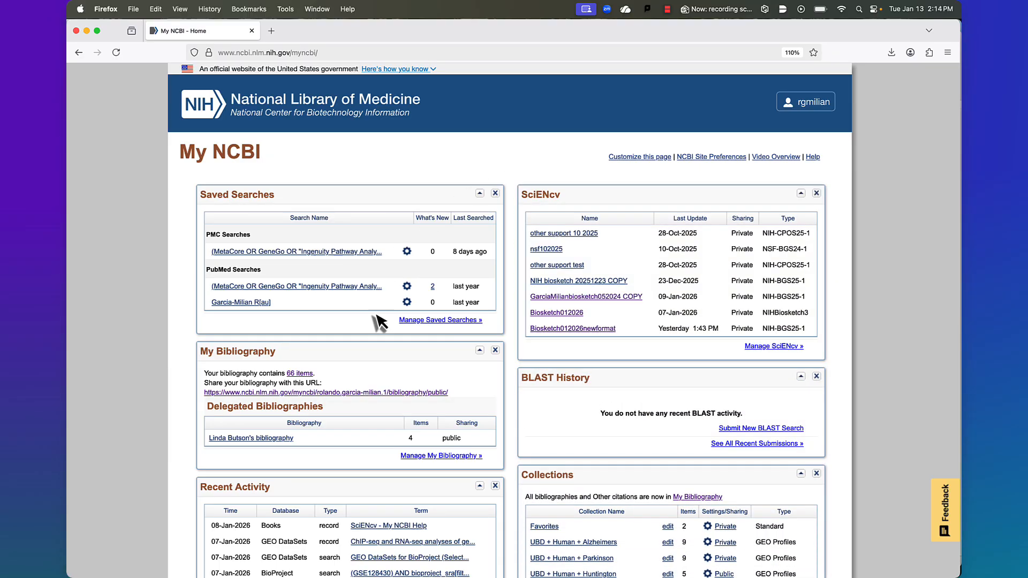
left_click_drag(365, 350, 367, 194)
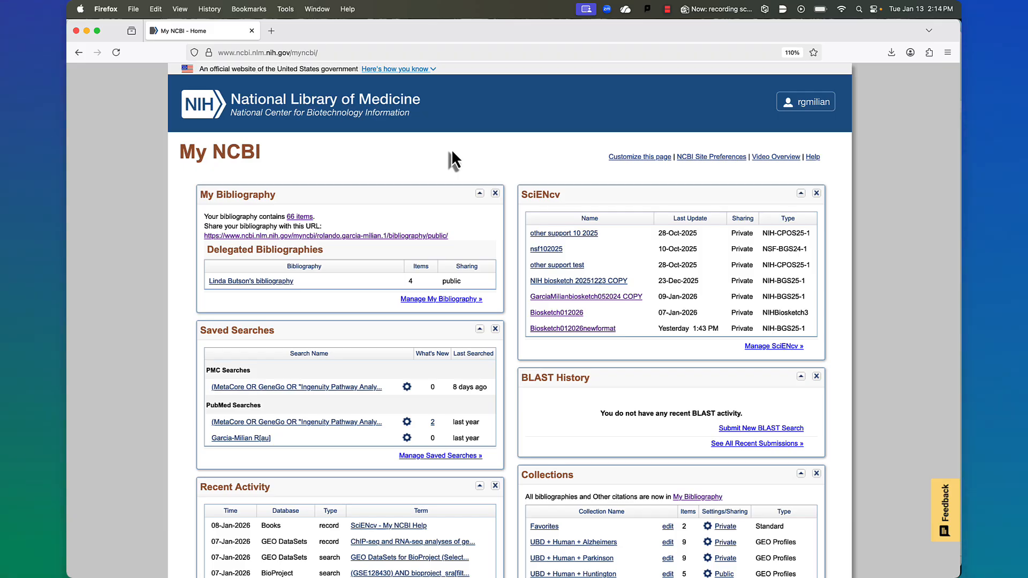
Open the NCBI account settings and go to the Delegates section
left_click(813, 107)
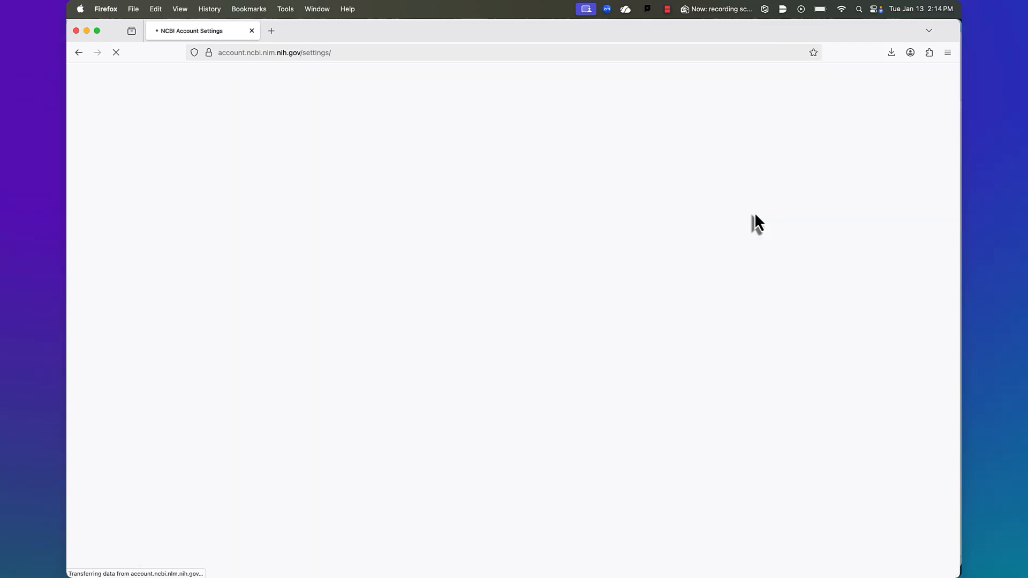
scroll(490, 292, "down", 2)
scroll(488, 293, "down", 10)
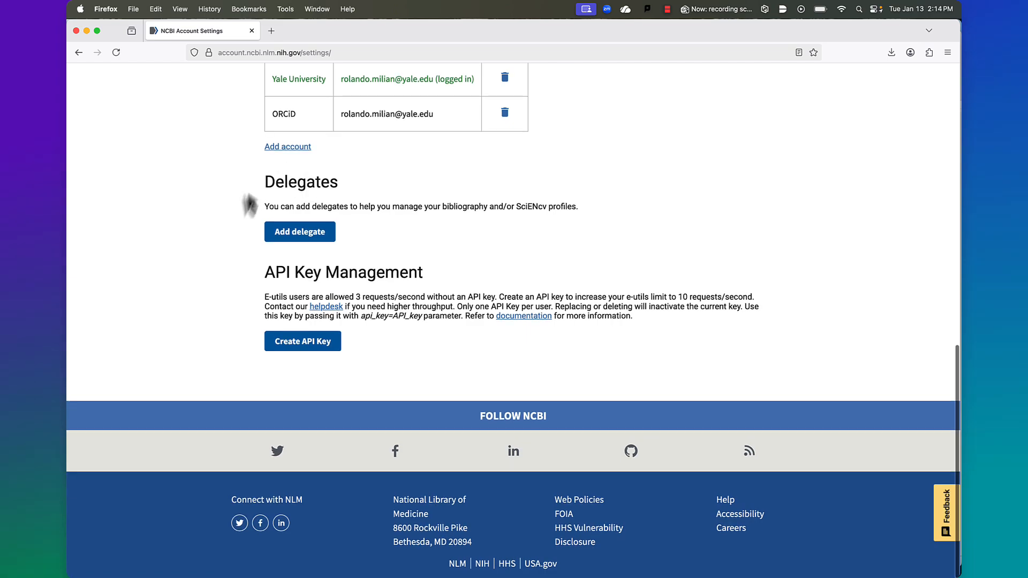
Open the Add a Delegate form at its email address field and close it without saving
left_click(301, 243)
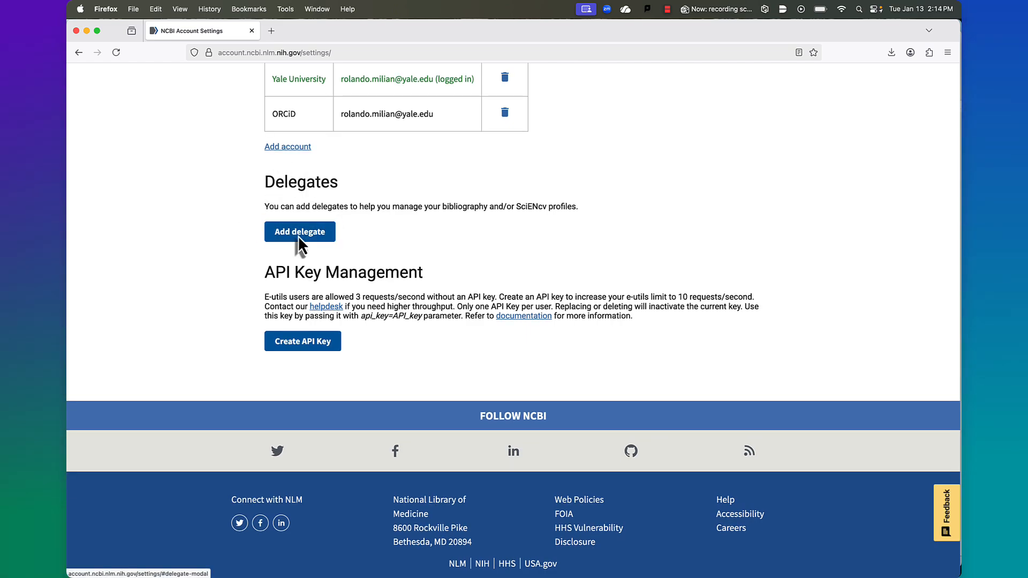
left_click(461, 273)
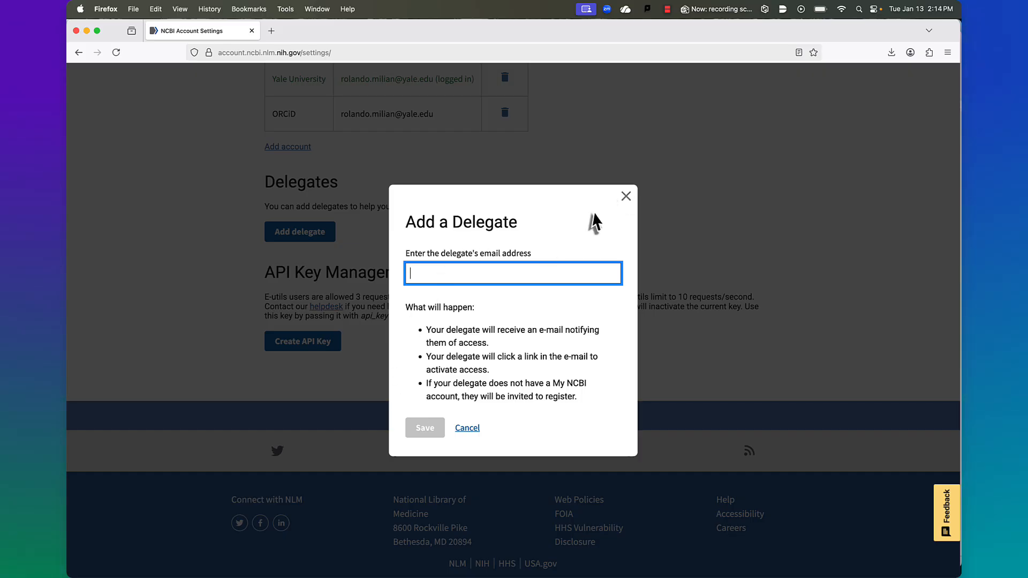
left_click(626, 202)
Add a linked account by searching the available third-party partners for "orcid" and choosing ORCiD
scroll(611, 206, "up", 3)
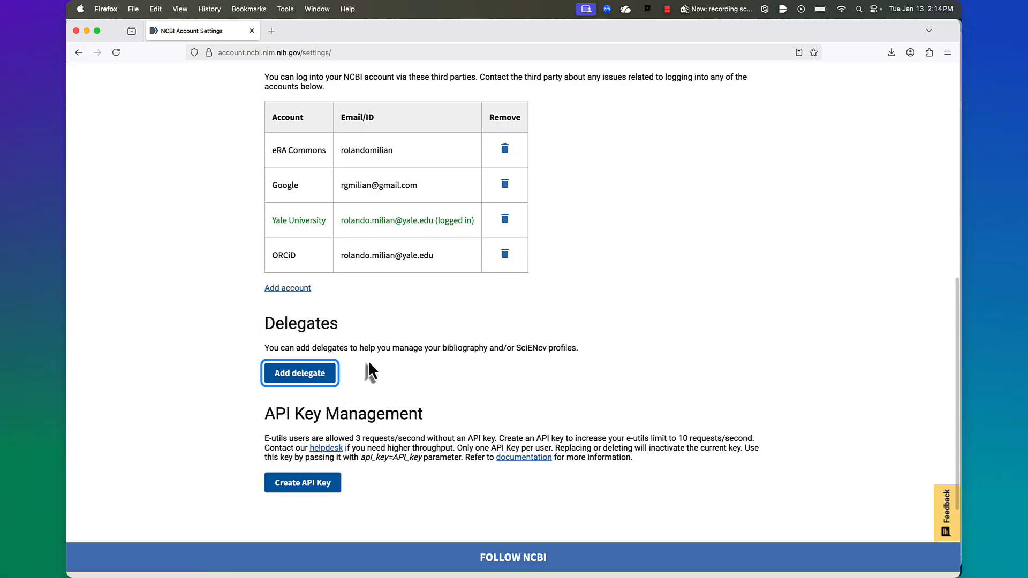
scroll(407, 150, "up", 10)
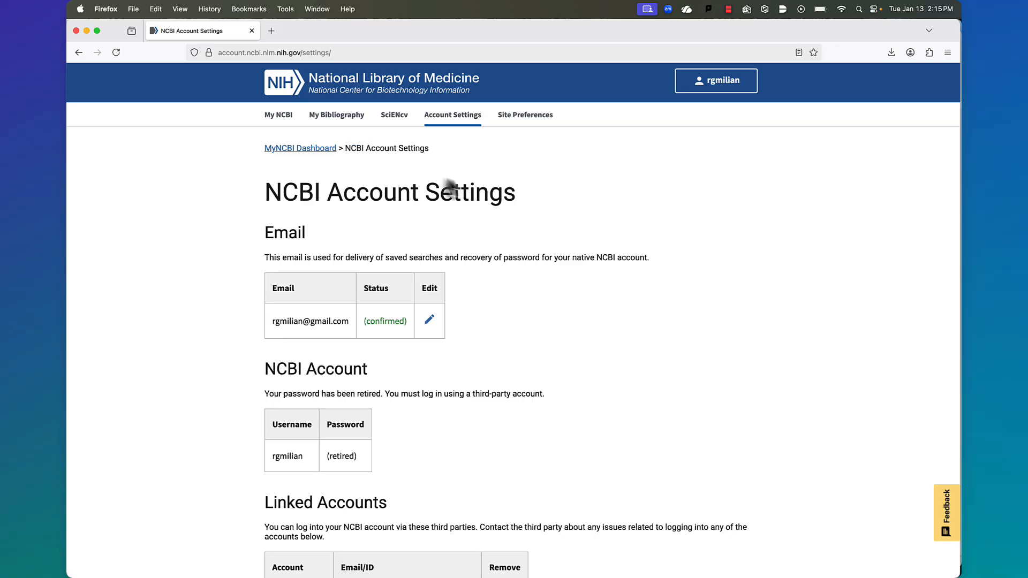
scroll(592, 218, "down", 1)
scroll(592, 218, "up", 1)
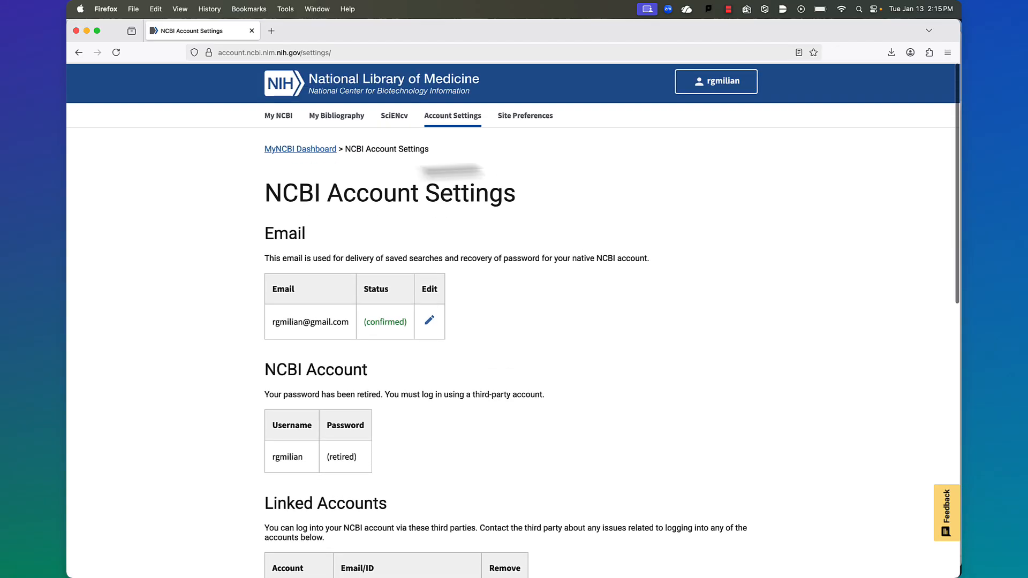
scroll(477, 218, "down", 6)
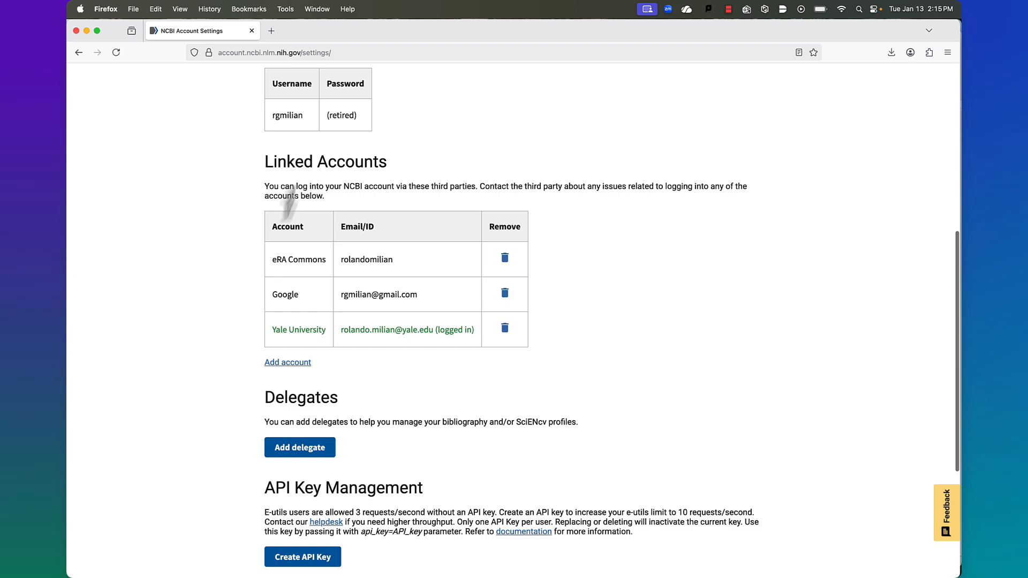
left_click(273, 362)
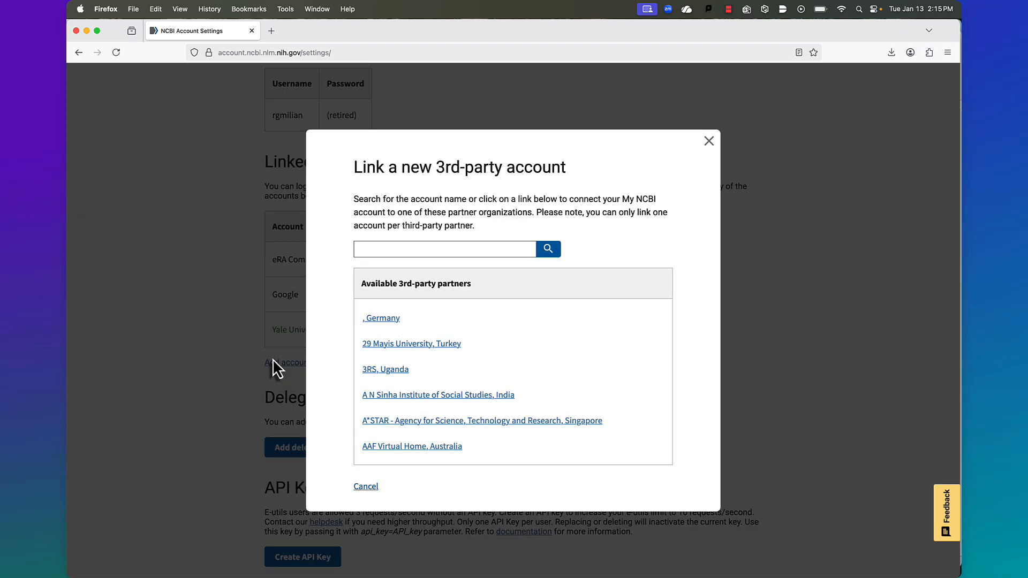
left_click(375, 249)
type("o")
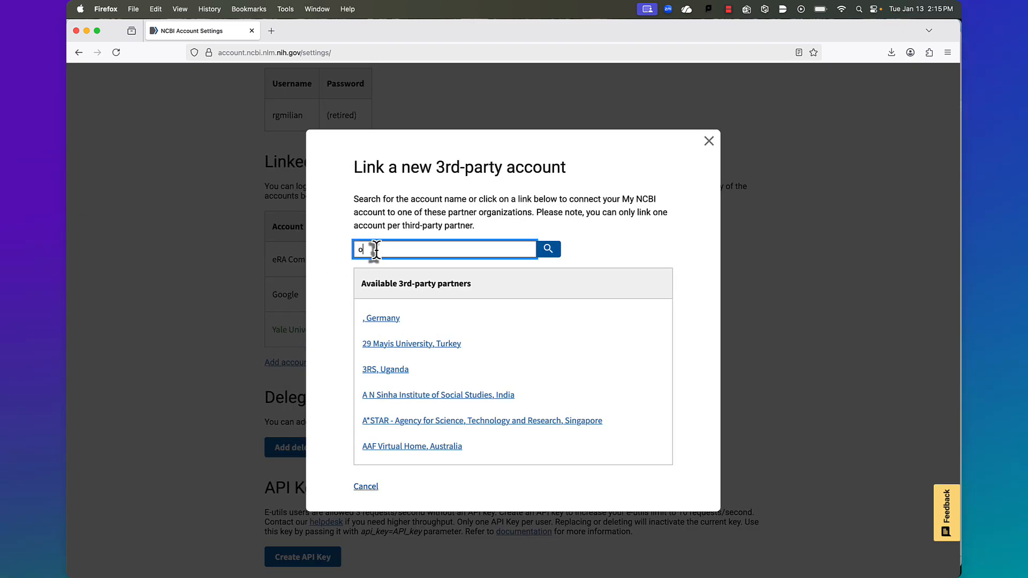
type("rcid")
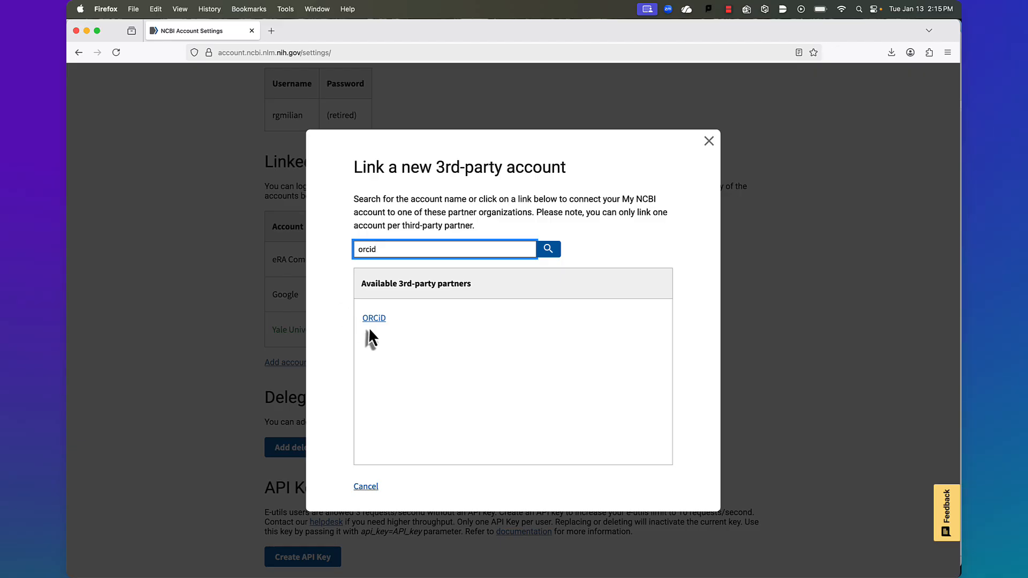
left_click(374, 319)
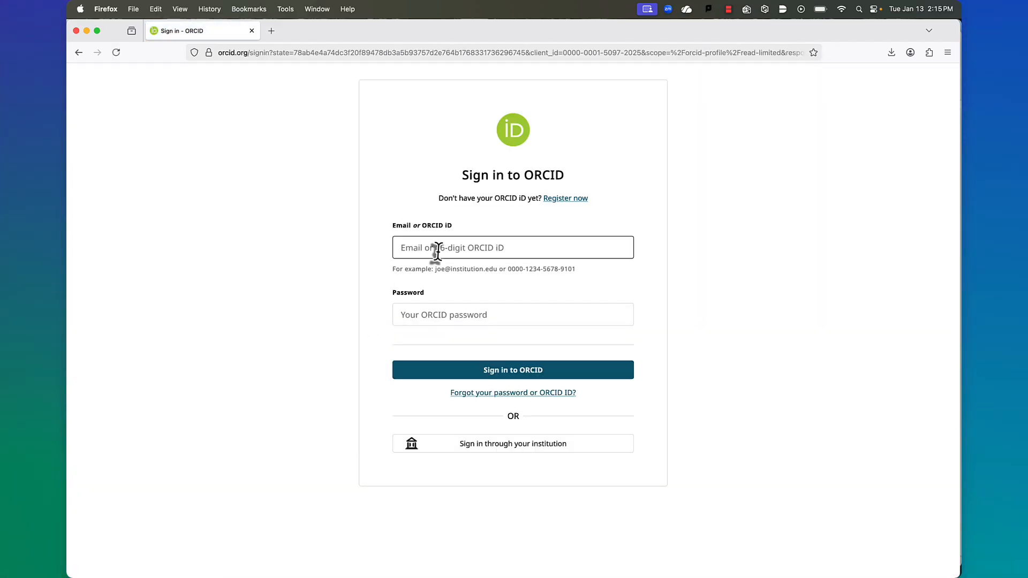
Sign in to ORCID with the account's ORCID iD and password to link it to the NCBI account
left_click(436, 250)
key("super+v")
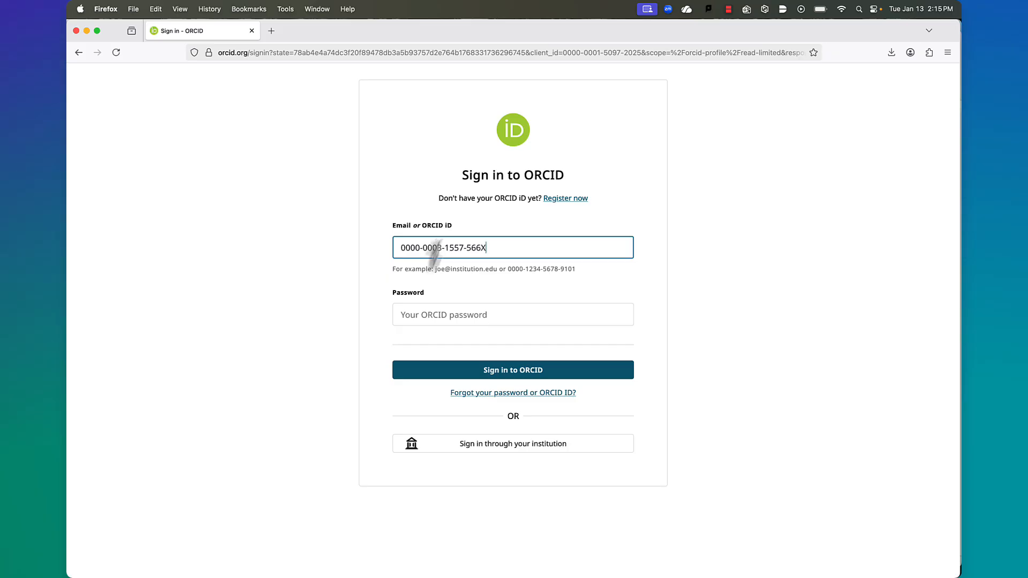
left_click(420, 314)
type("••")
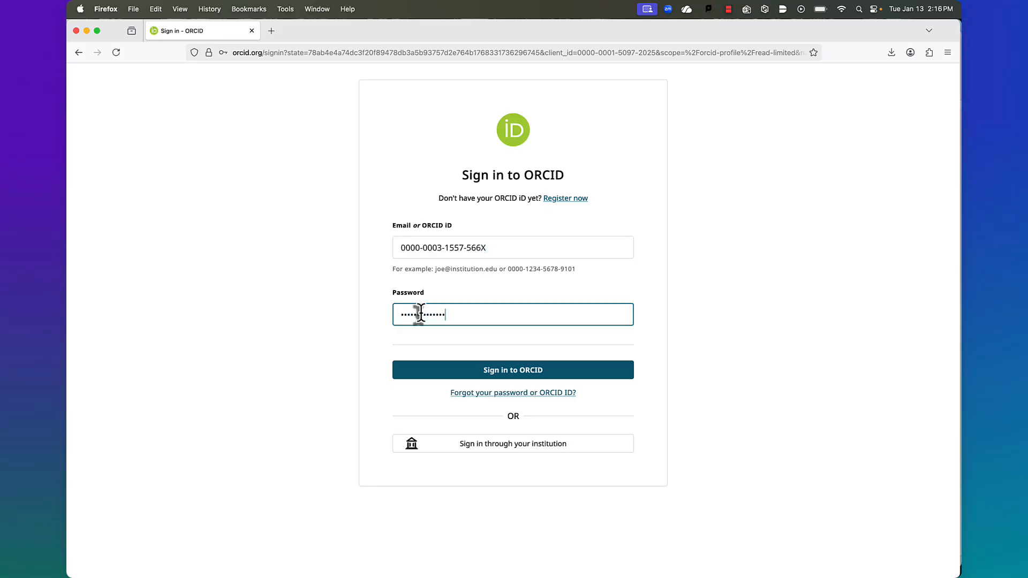
left_click(514, 370)
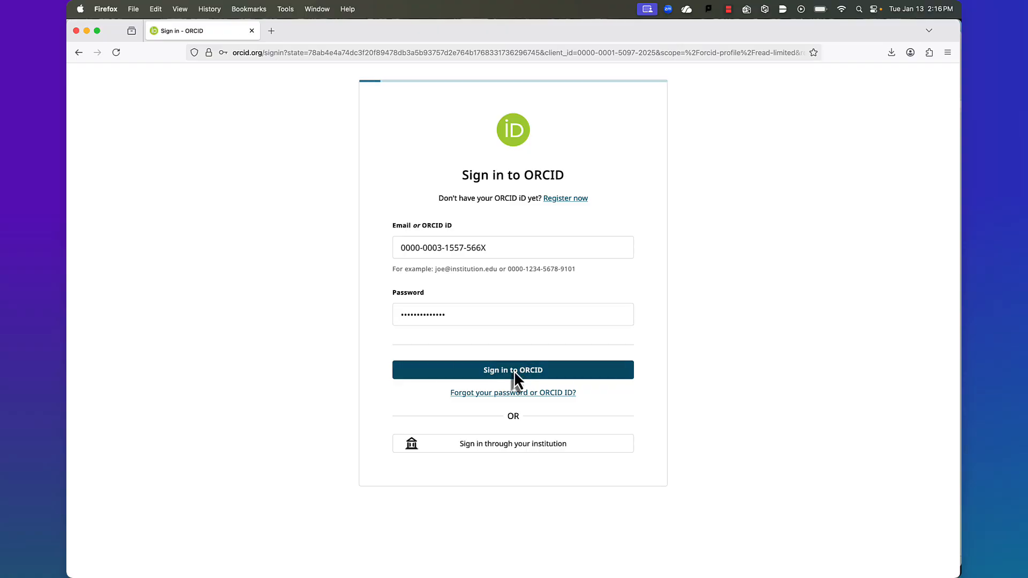
left_click(346, 158)
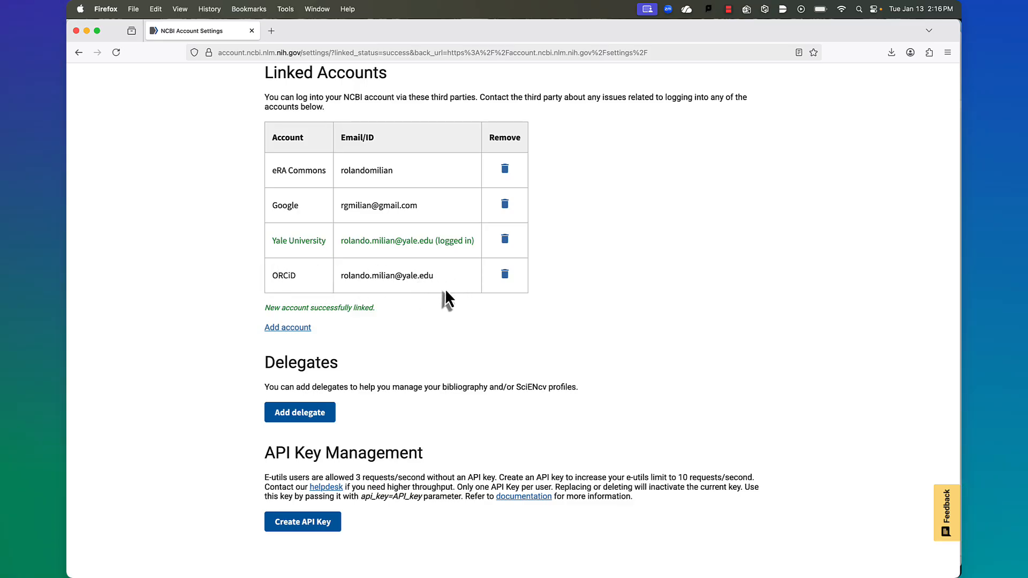
Return to the My NCBI dashboard and open the My Bibliography management page
scroll(449, 294, "up", 10)
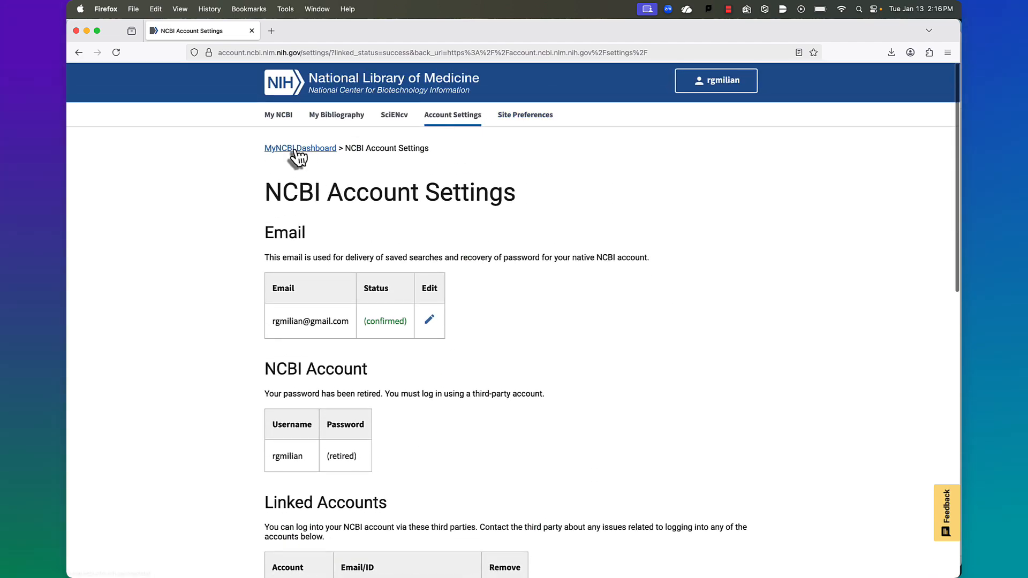
left_click(295, 150)
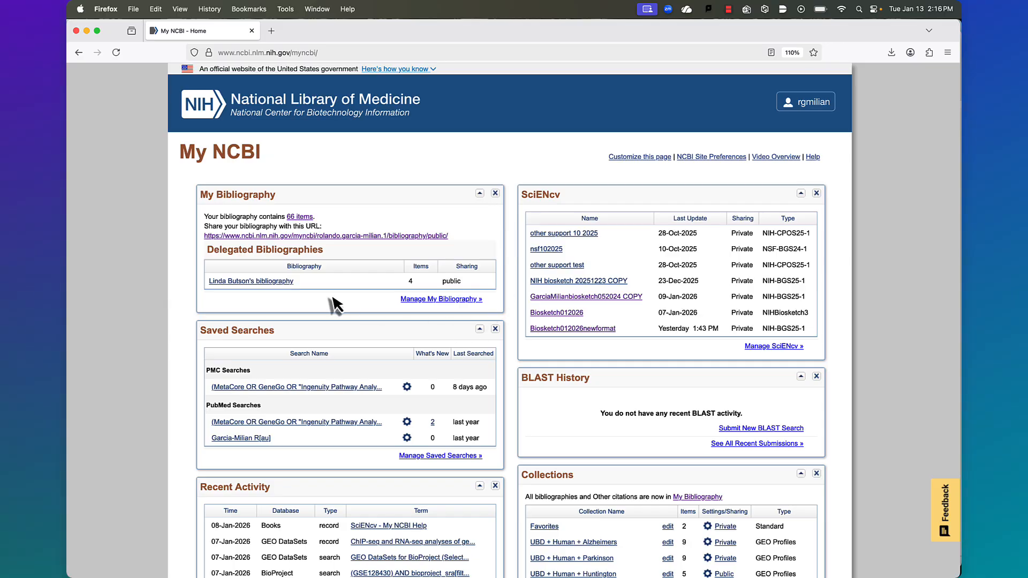
left_click(436, 303)
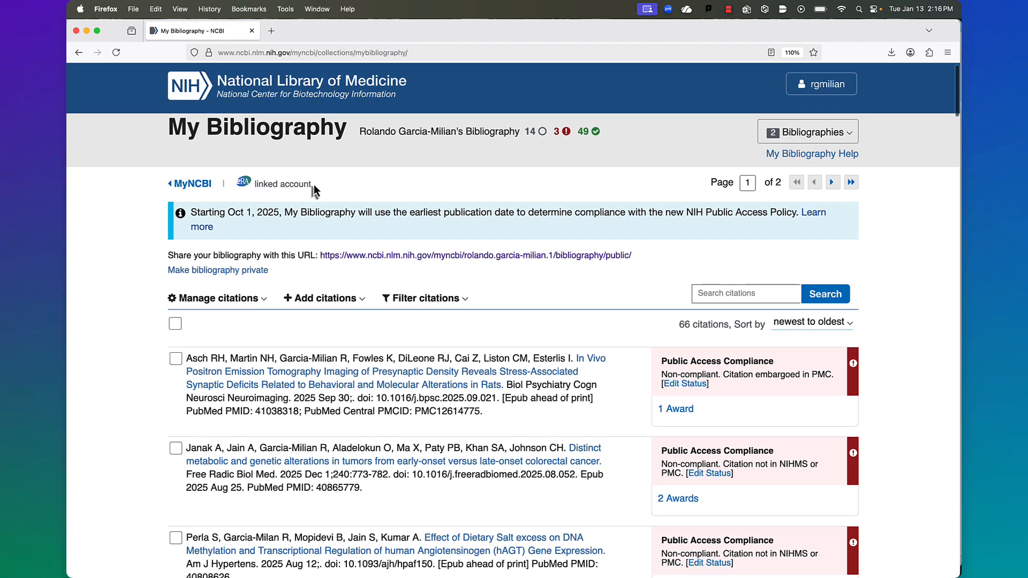
Examine the linked account indicator and the citations' public access compliance statuses and associated awards in My Bibliography
left_click_drag(313, 184, 194, 184)
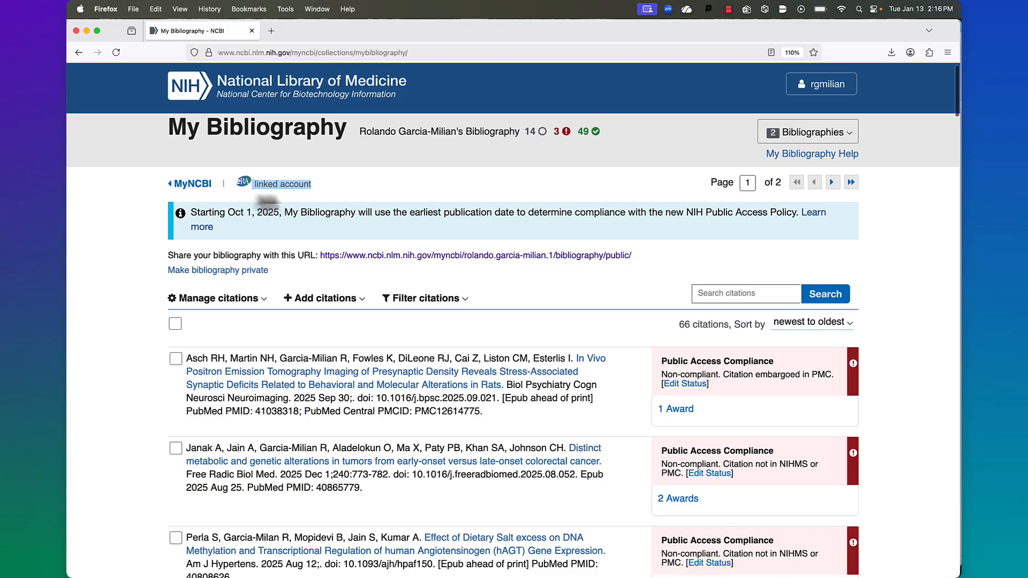
scroll(535, 218, "down", 2)
scroll(683, 312, "down", 2)
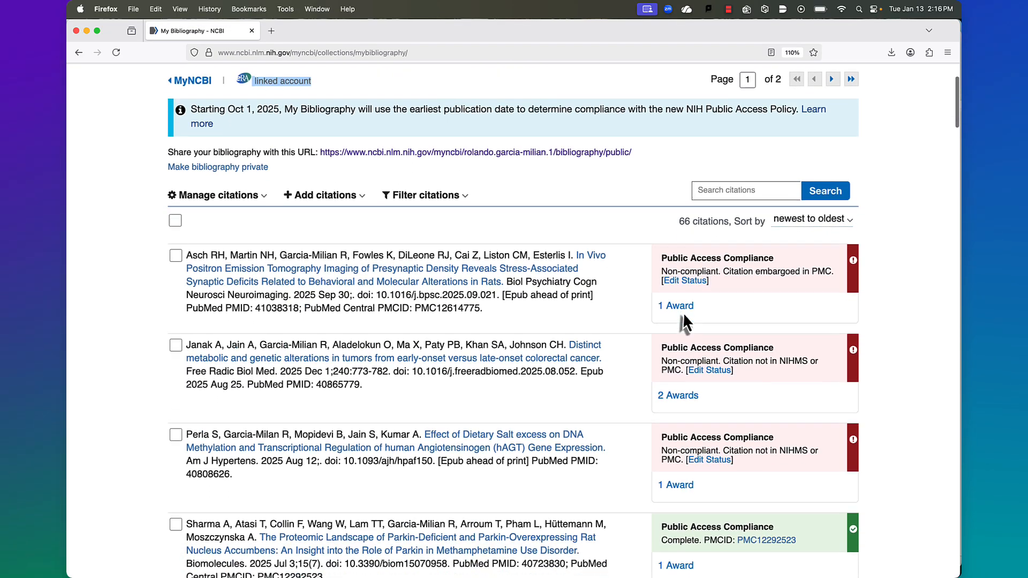
scroll(690, 319, "down", 8)
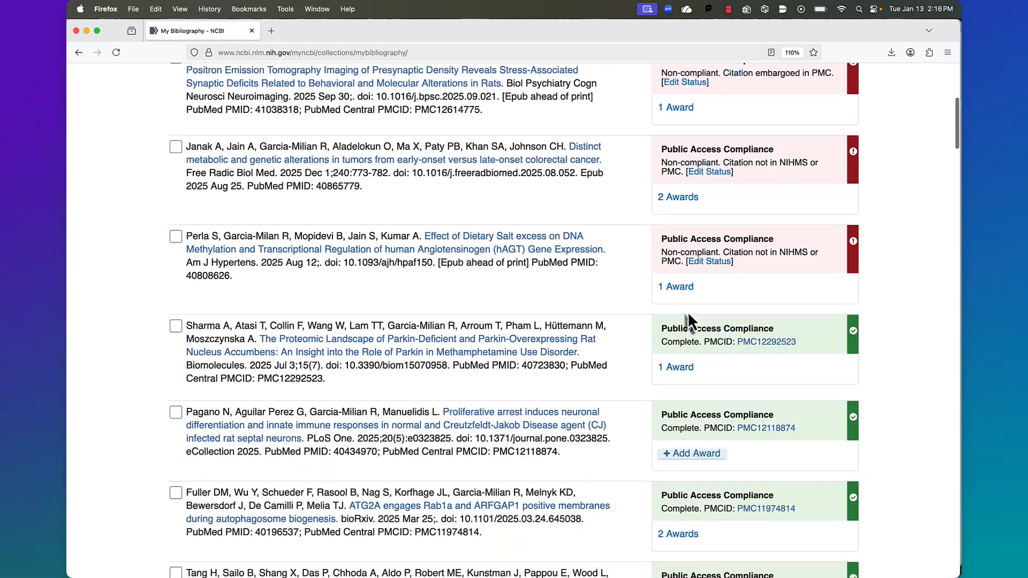
scroll(688, 312, "down", 4)
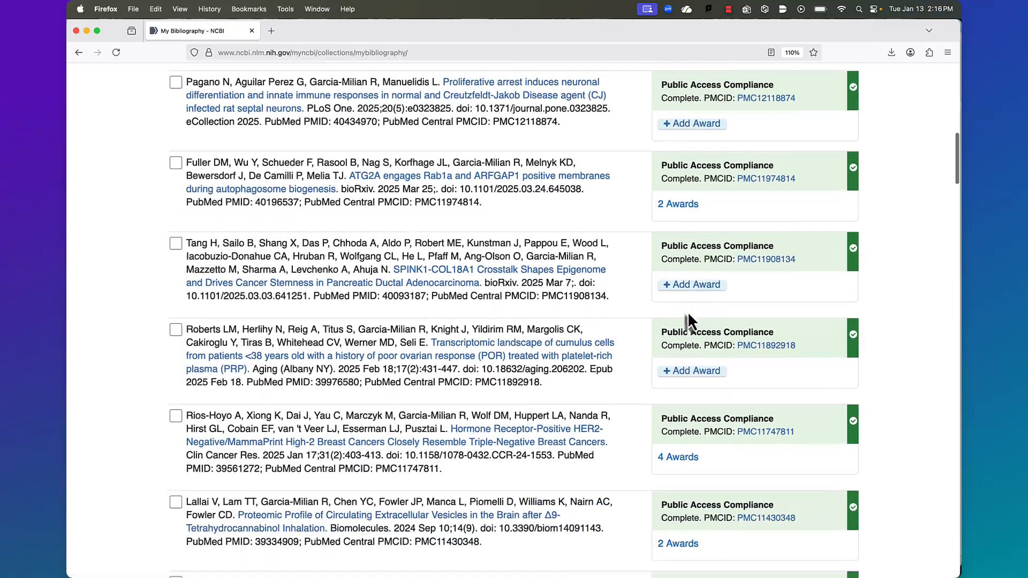
scroll(689, 316, "up", 15)
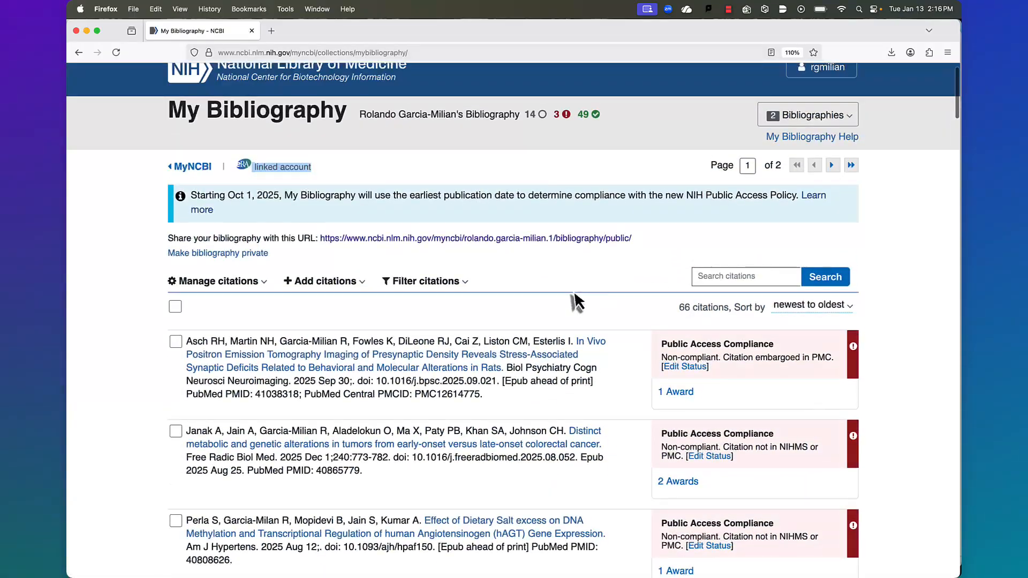
Start adding citations from PubMed and search for the author's surname, bringing up the list of matching articles
left_click(347, 284)
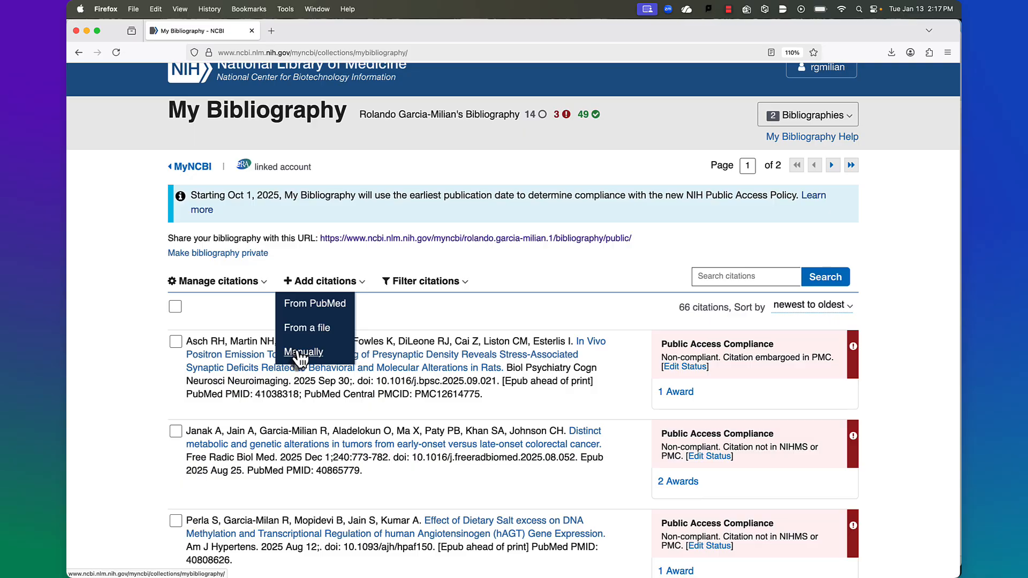
left_click(332, 305)
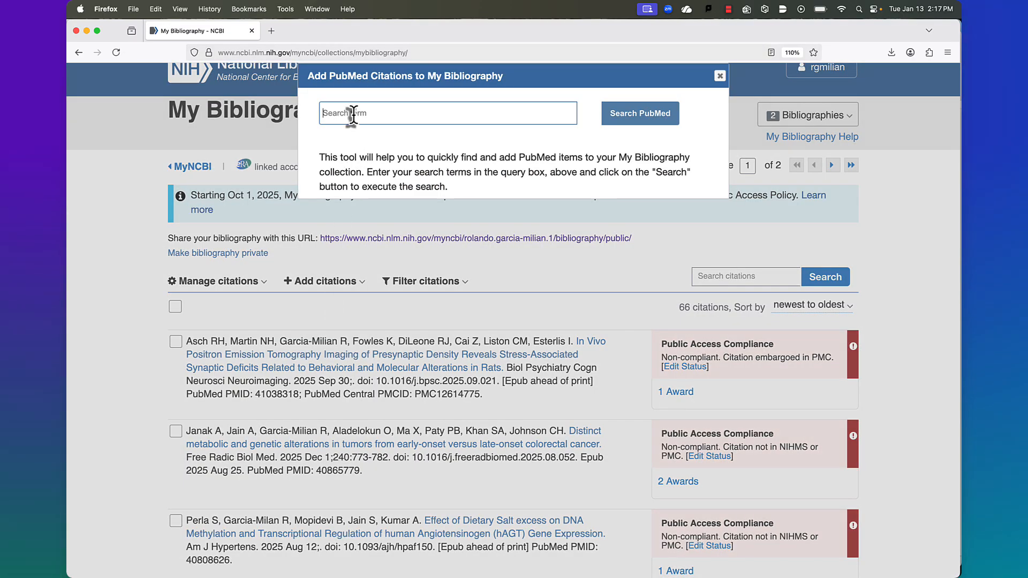
type("garcia-m")
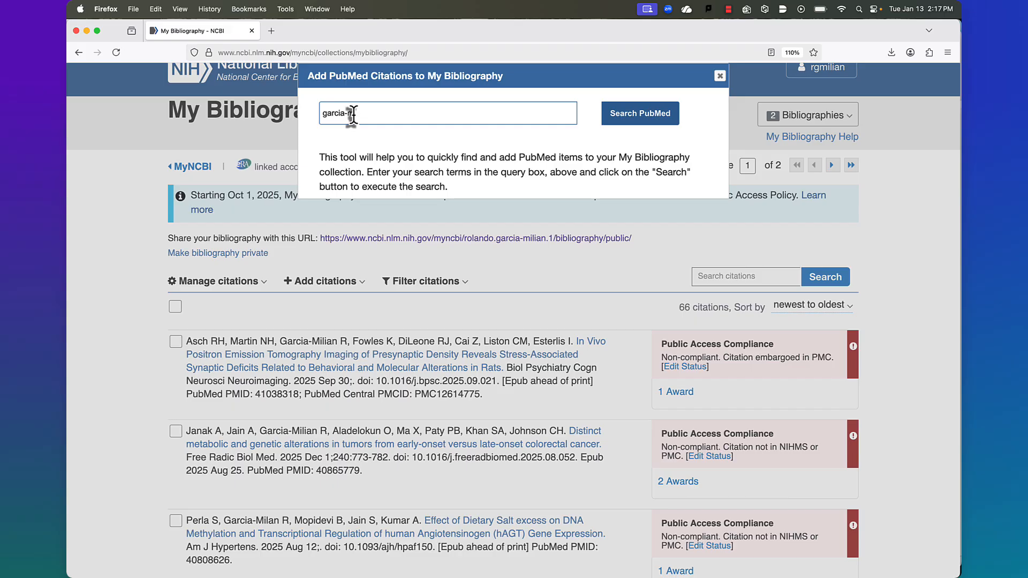
type("ilian")
left_click(627, 113)
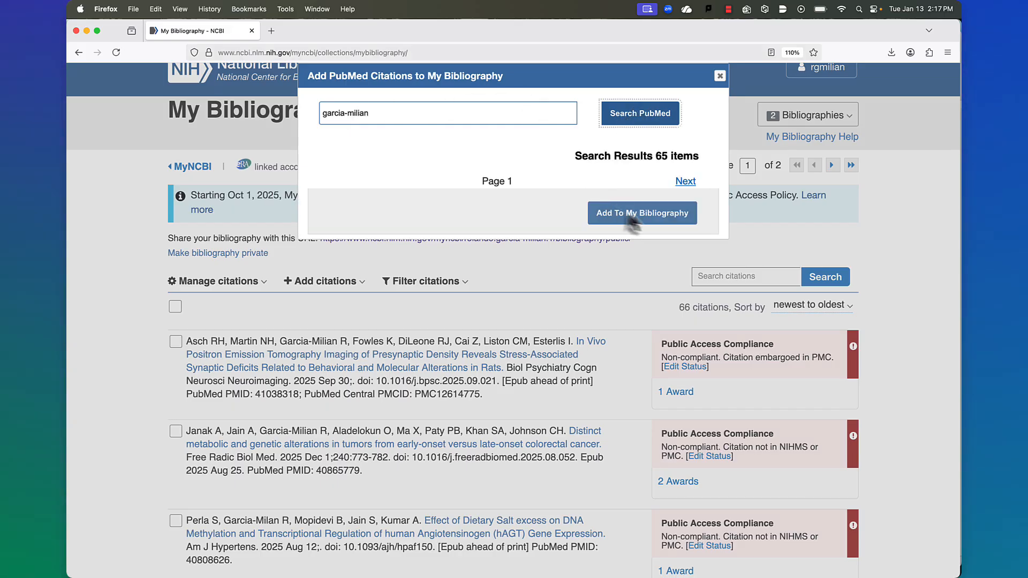
left_click(689, 185)
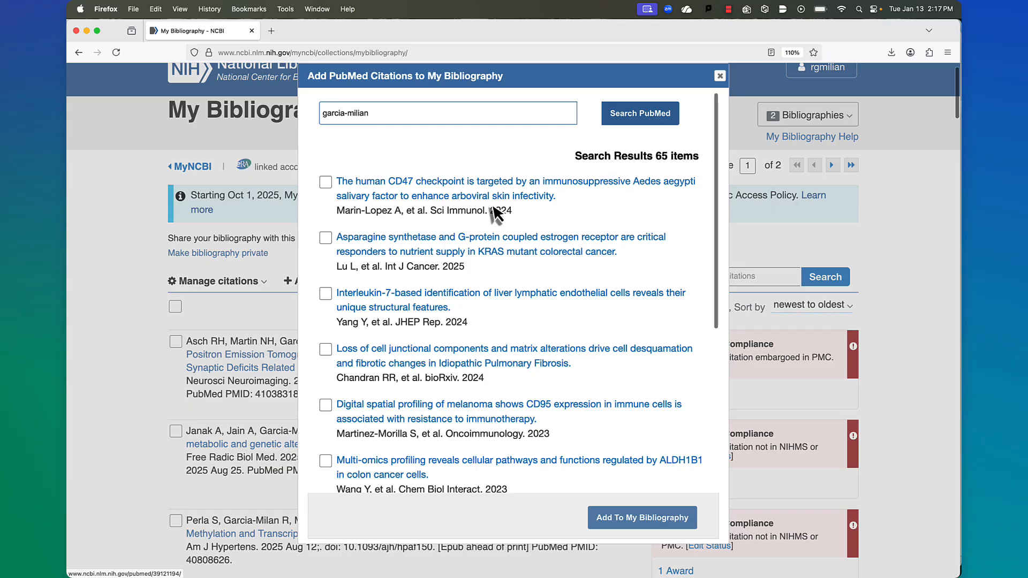
Select the first four articles in the PubMed results and close the dialog without adding them
left_click(326, 182)
left_click(326, 238)
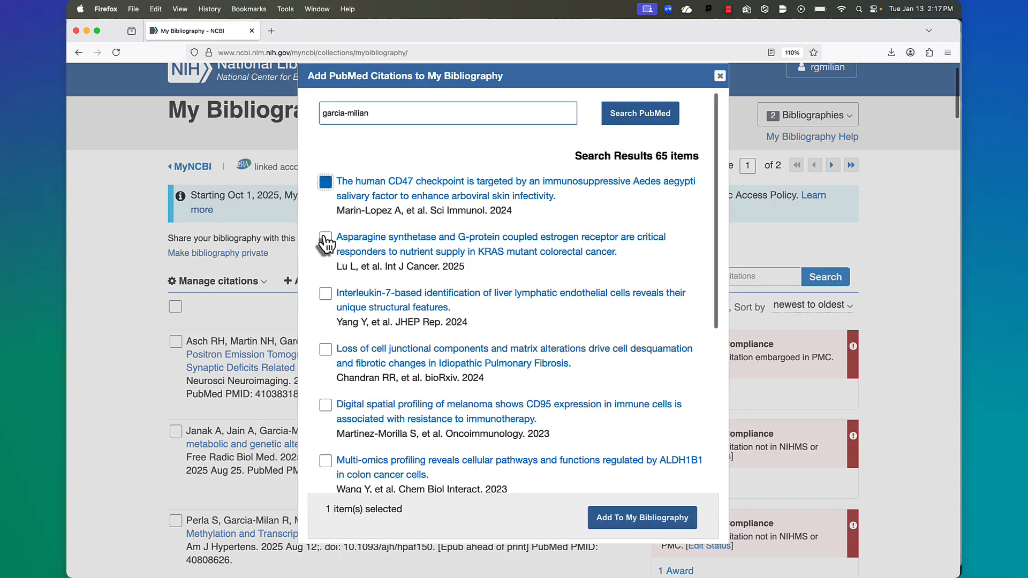
left_click(326, 294)
left_click(326, 350)
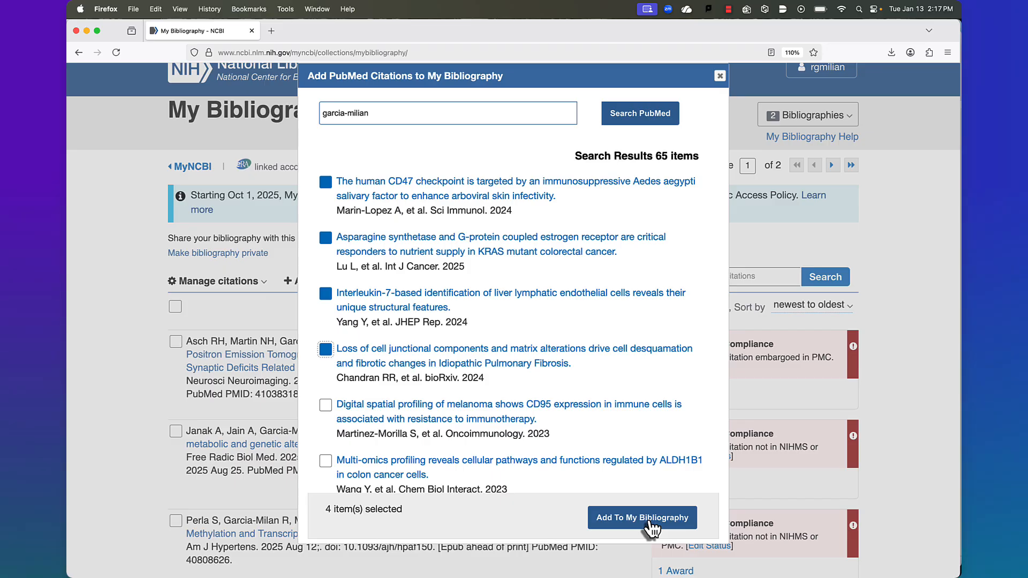
left_click(720, 76)
Review the citation types and journal article fields of the manual citation form and close it without adding a citation
left_click(325, 281)
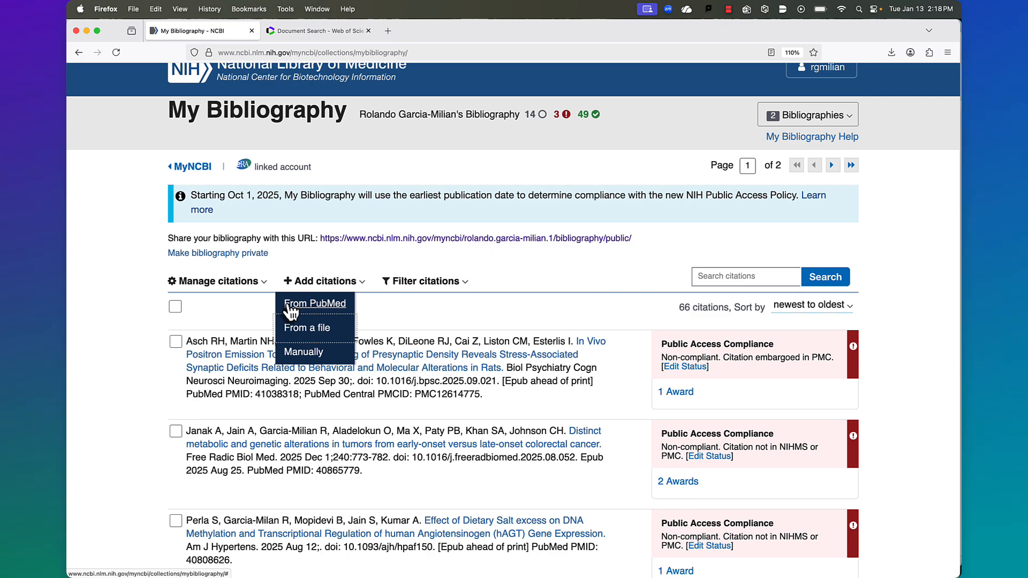
left_click(304, 352)
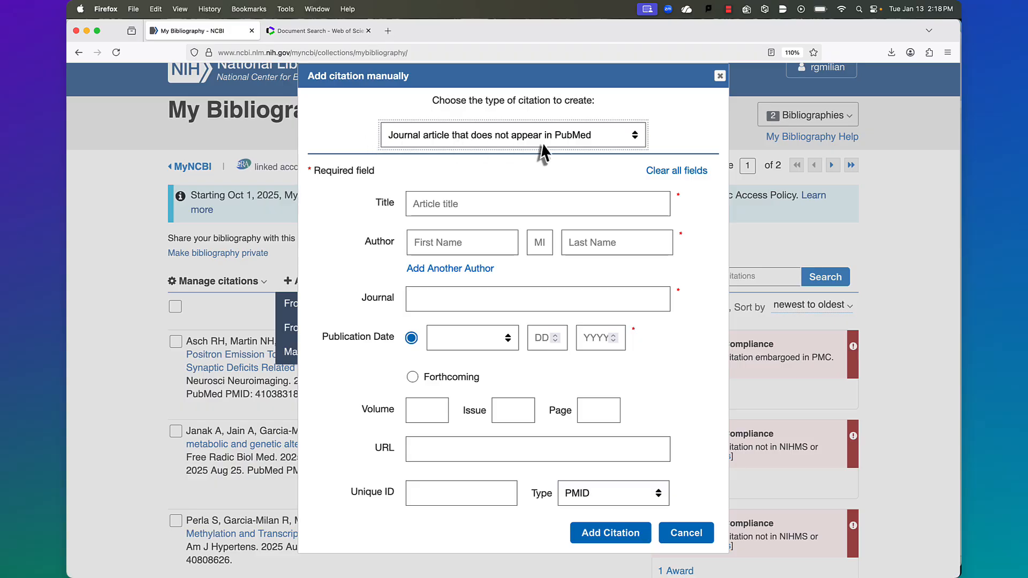
left_click(619, 142)
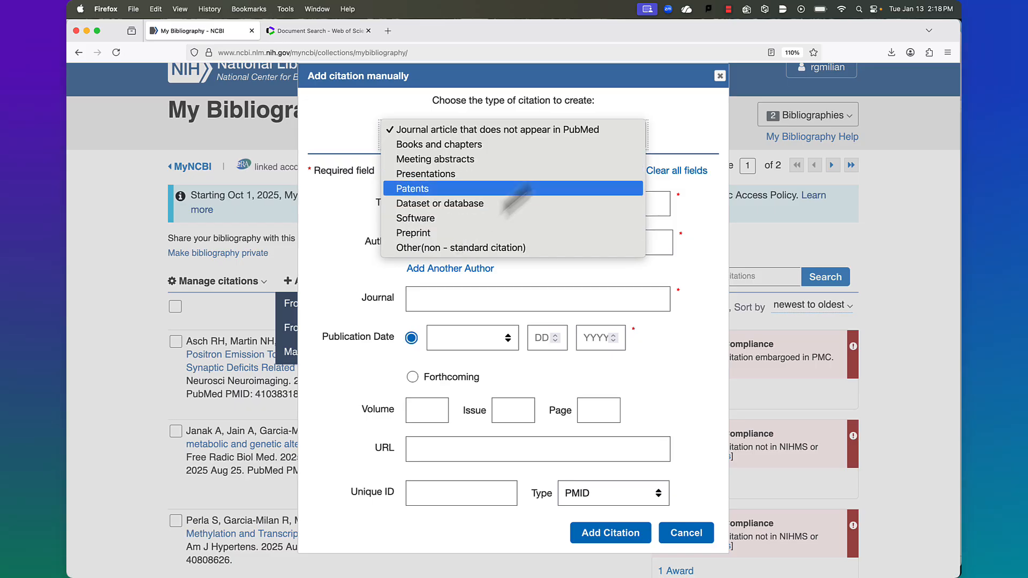
left_click(640, 130)
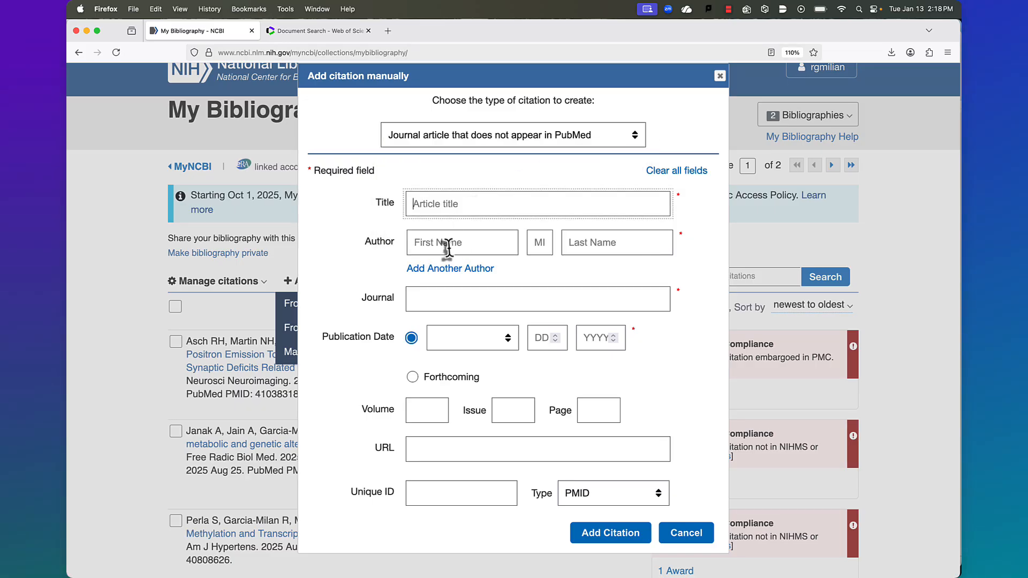
left_click(428, 298)
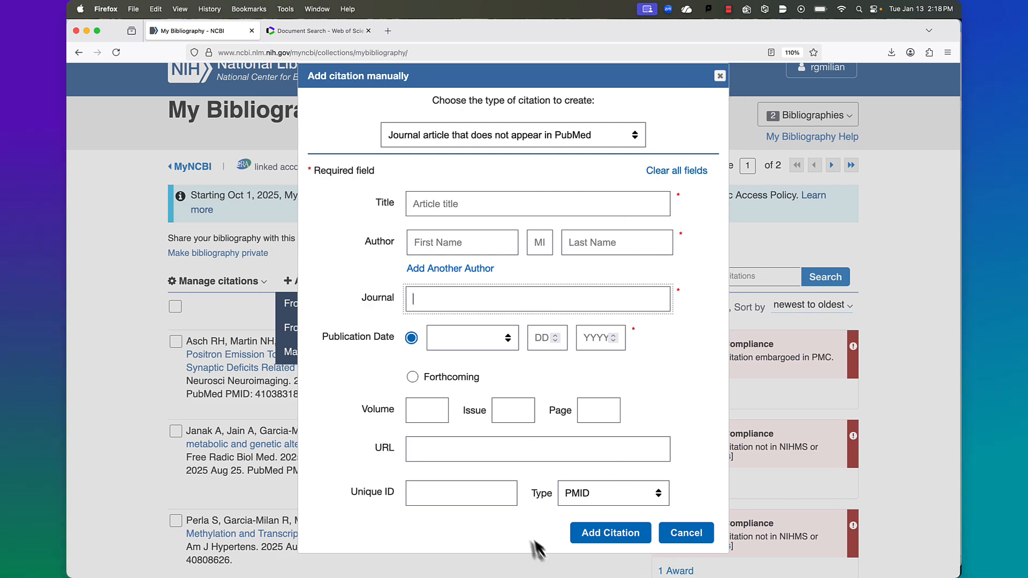
left_click(720, 76)
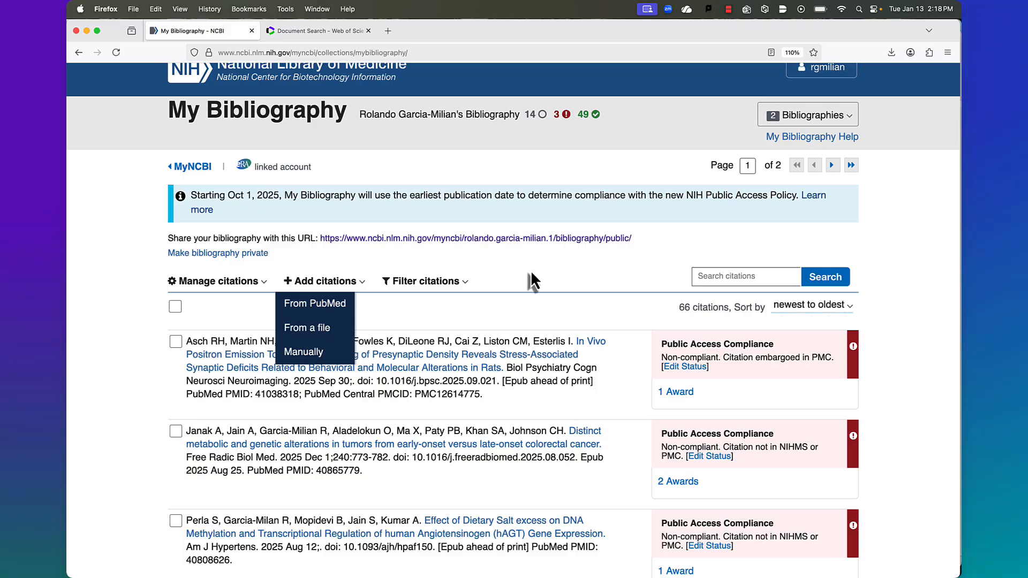
Switch to Web of Science and run a search on the Author field using the author's suggested full name
left_click(332, 31)
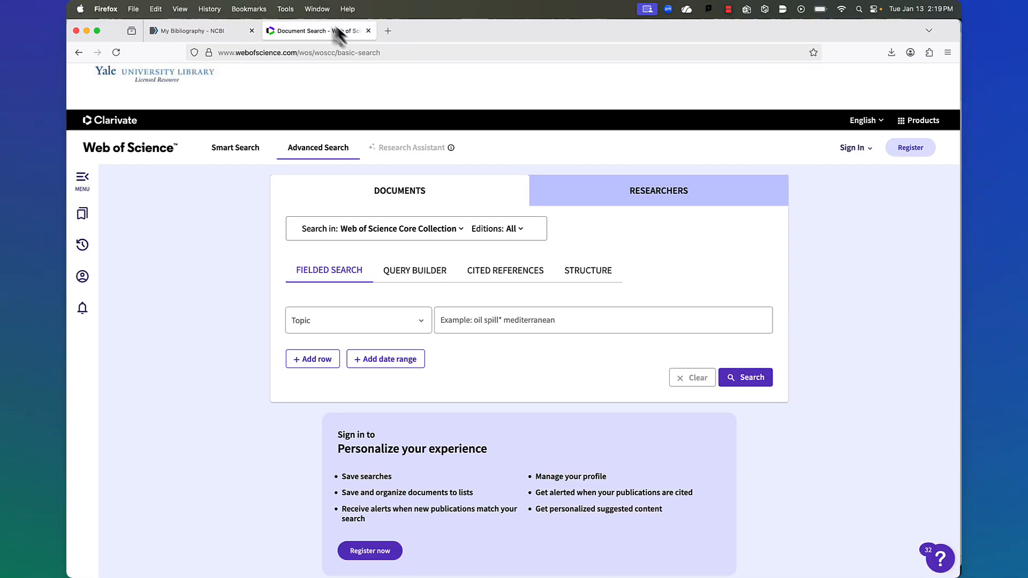
left_click(468, 323)
type("garcia-milian, r")
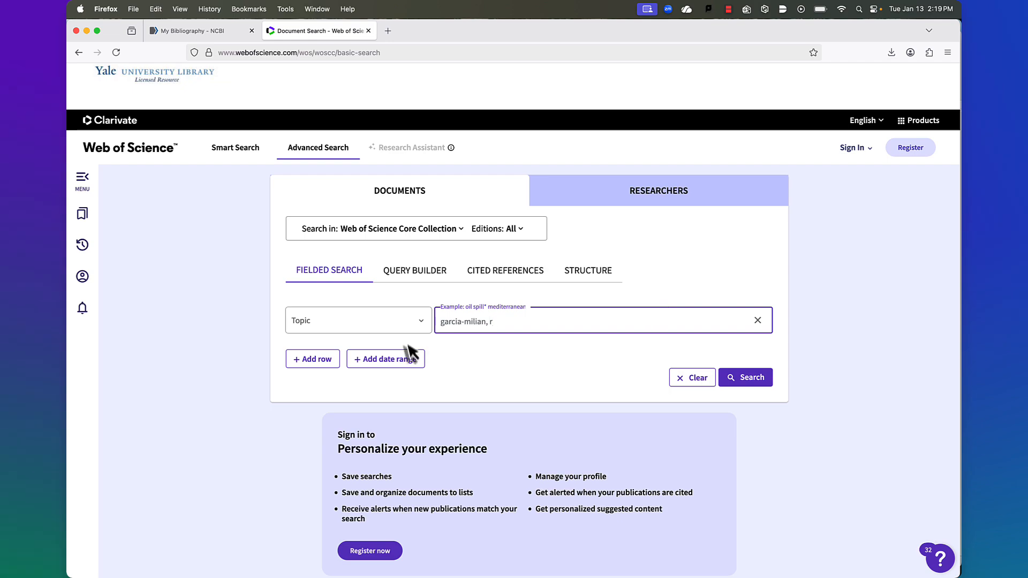
left_click(422, 322)
left_click(345, 420)
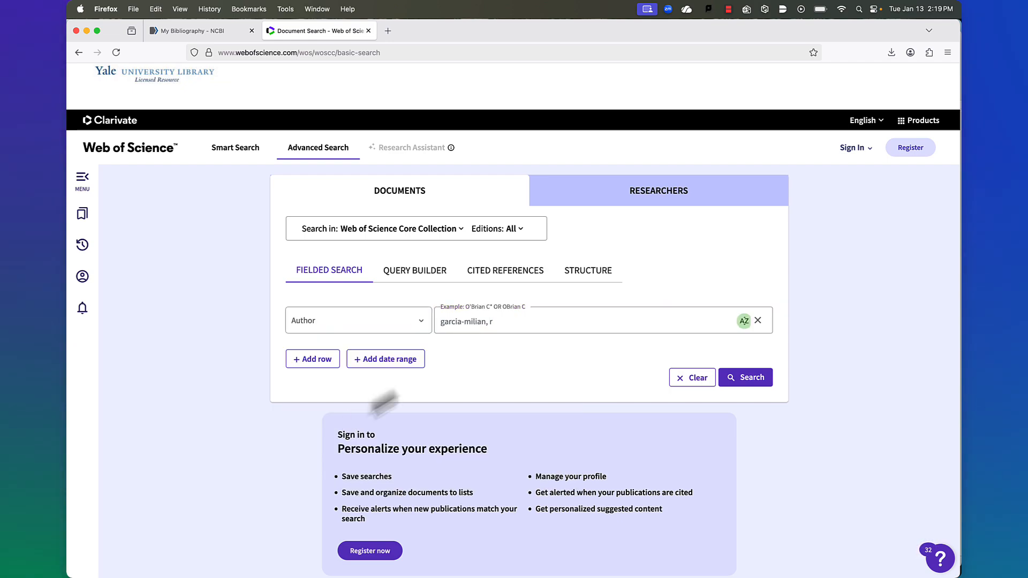
left_click(530, 321)
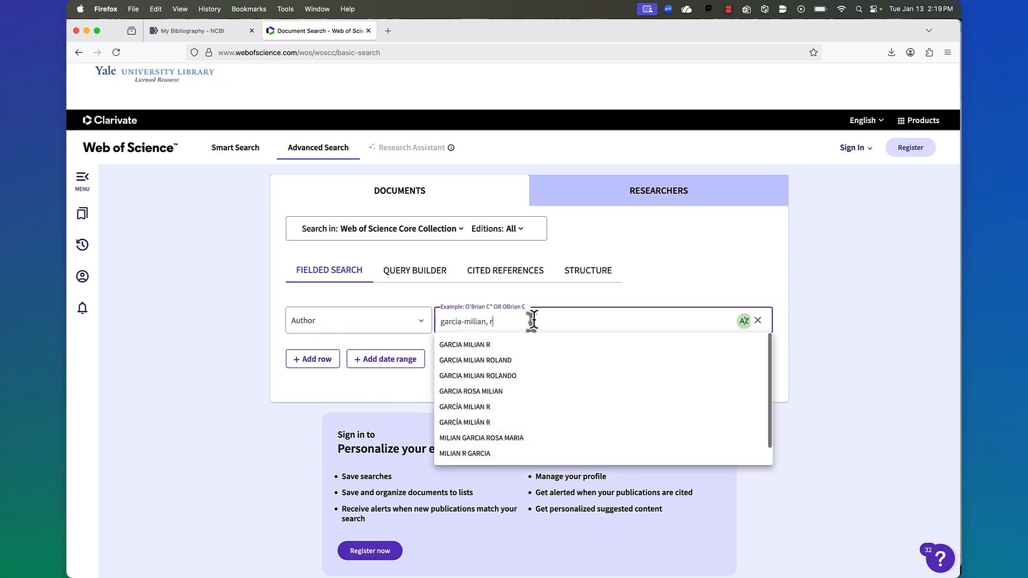
left_click(517, 376)
left_click(730, 378)
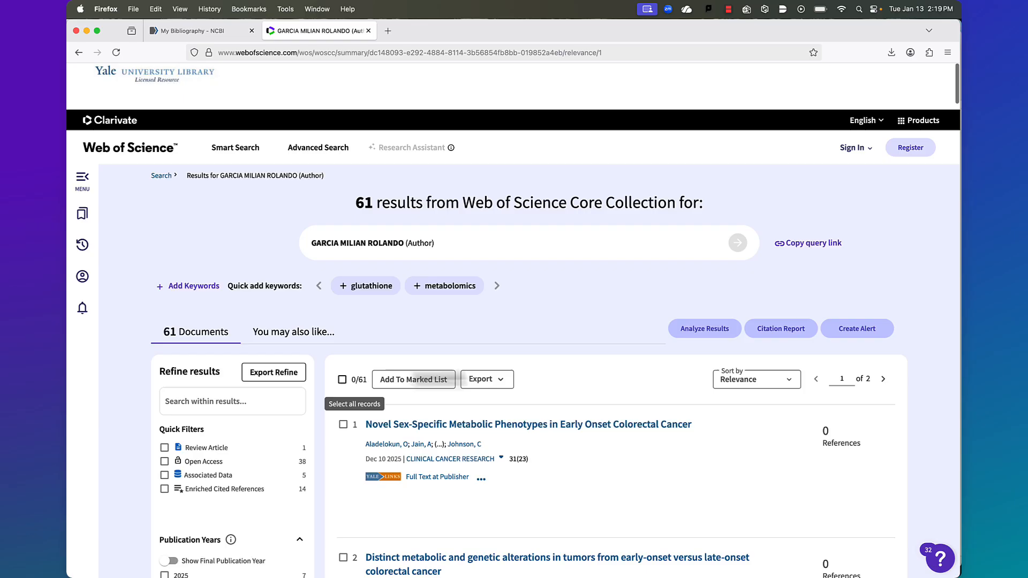
Look over the export formats, select the first two result records individually and clear both selections
left_click(503, 380)
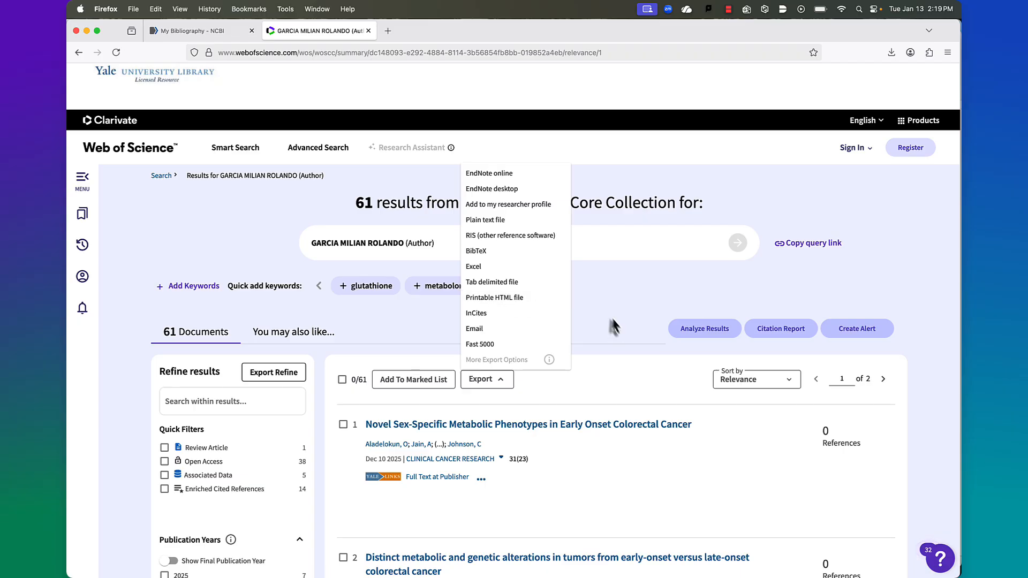
left_click(344, 426)
scroll(346, 433, "down", 3)
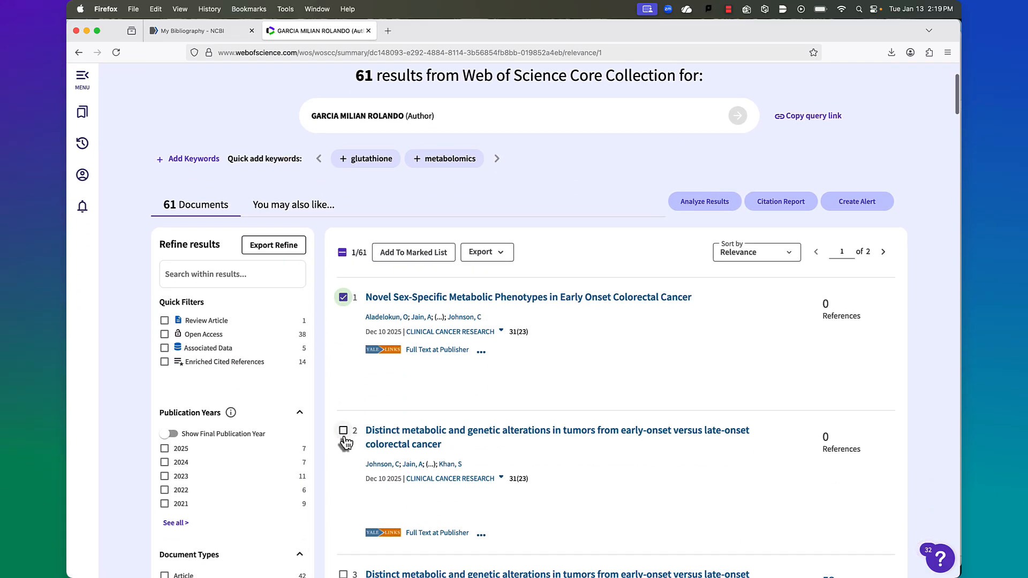
left_click(344, 431)
left_click(343, 431)
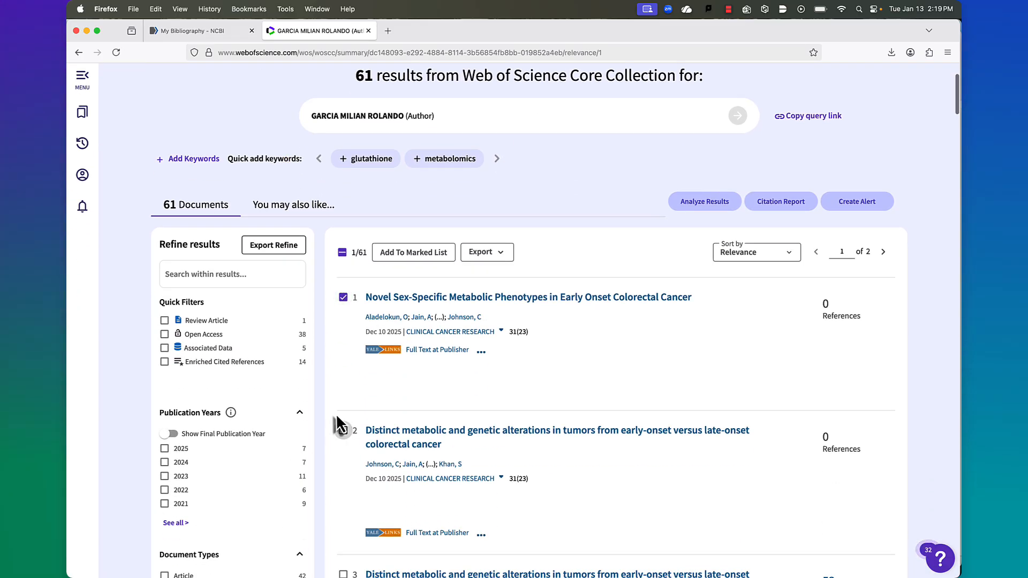
left_click(343, 297)
Export records 1 to 61 to an RIS file with Author, Title, Source as the record content
left_click(498, 252)
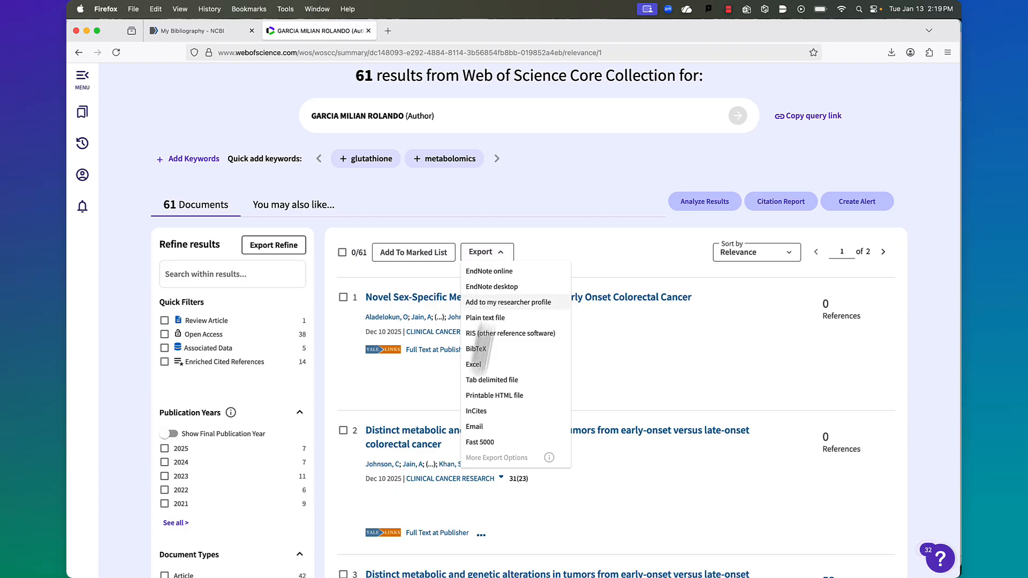
left_click(484, 334)
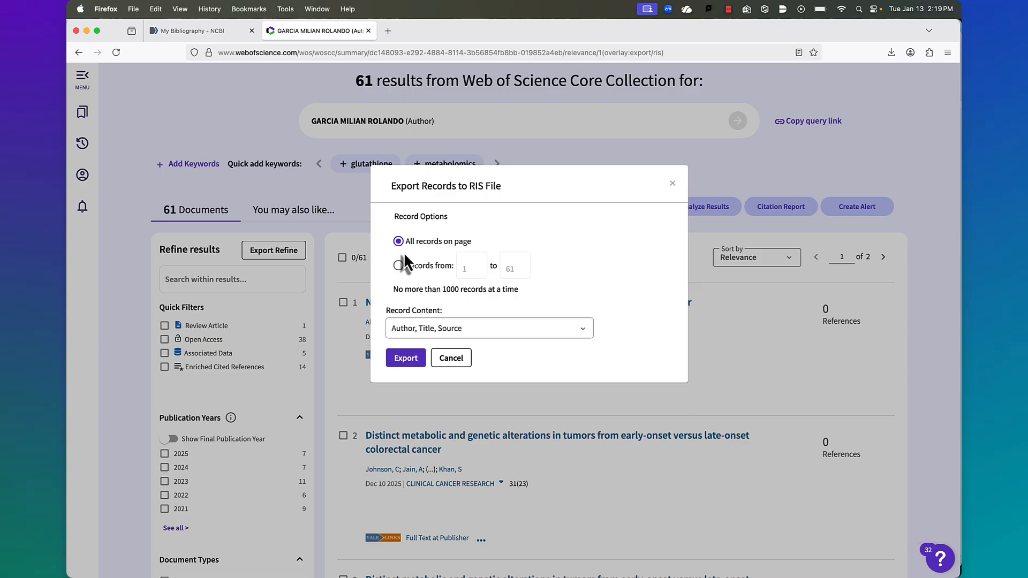
scroll(428, 263, "down", 1)
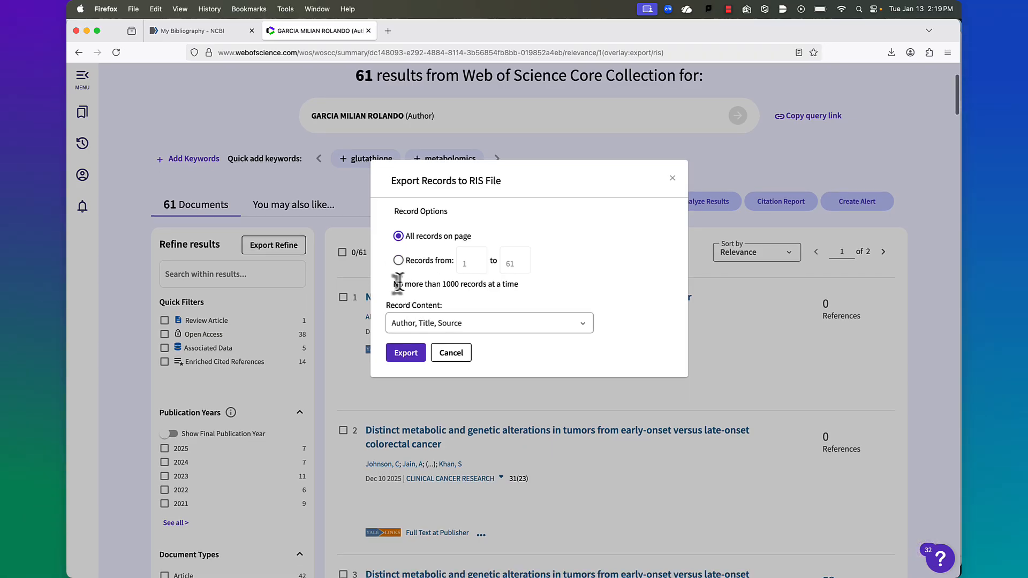
left_click(398, 262)
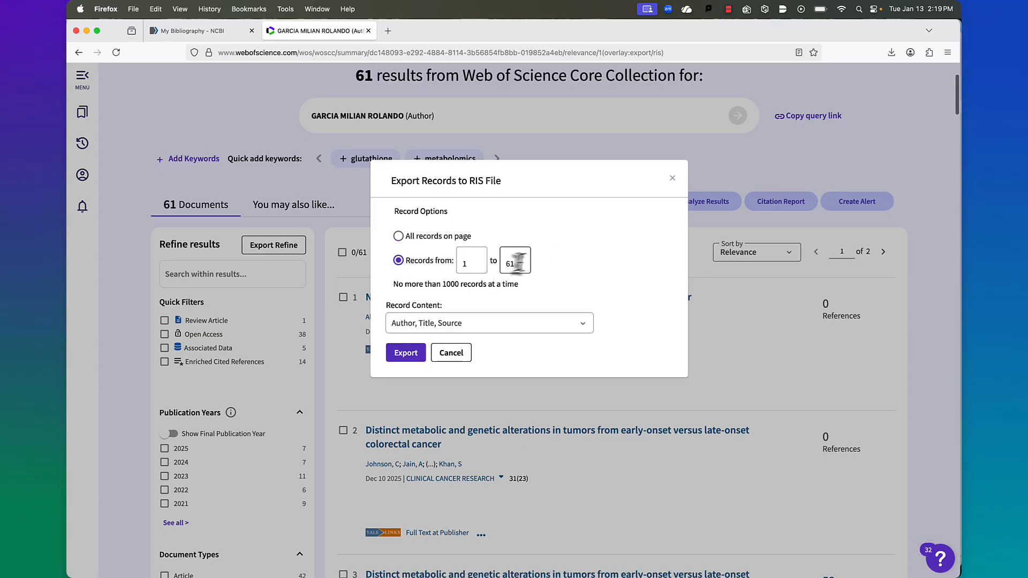
left_click(406, 353)
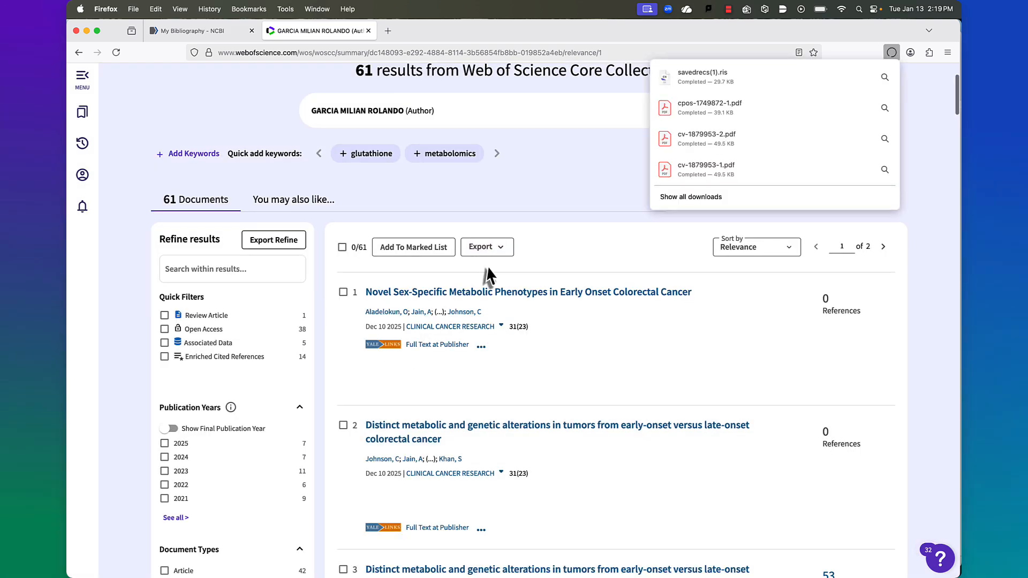
Return to My Bibliography, start adding citations from a file, select savedrecs(1).ris in Downloads, and cancel without importing it
mouse_move(357, 570)
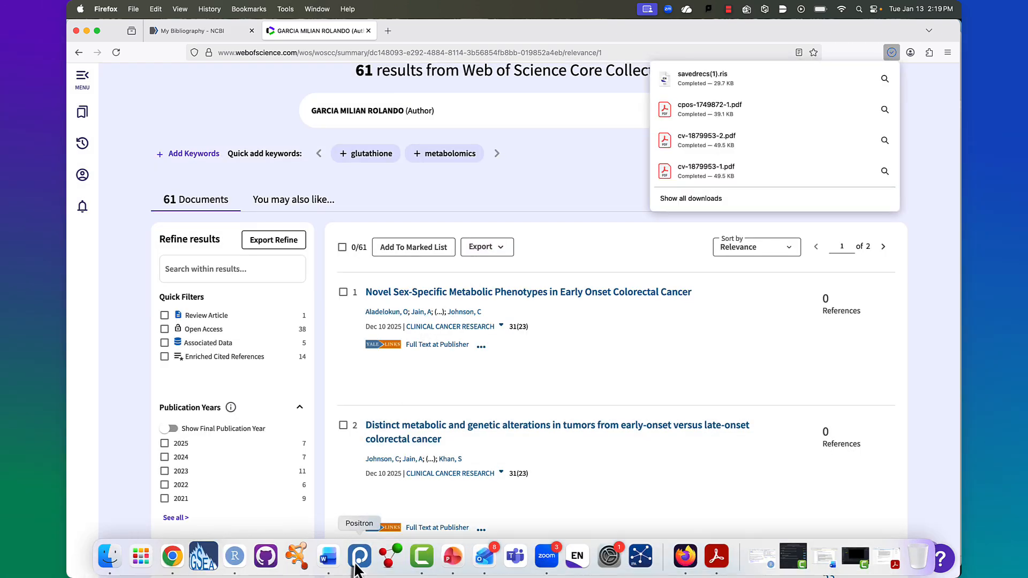
left_click(214, 32)
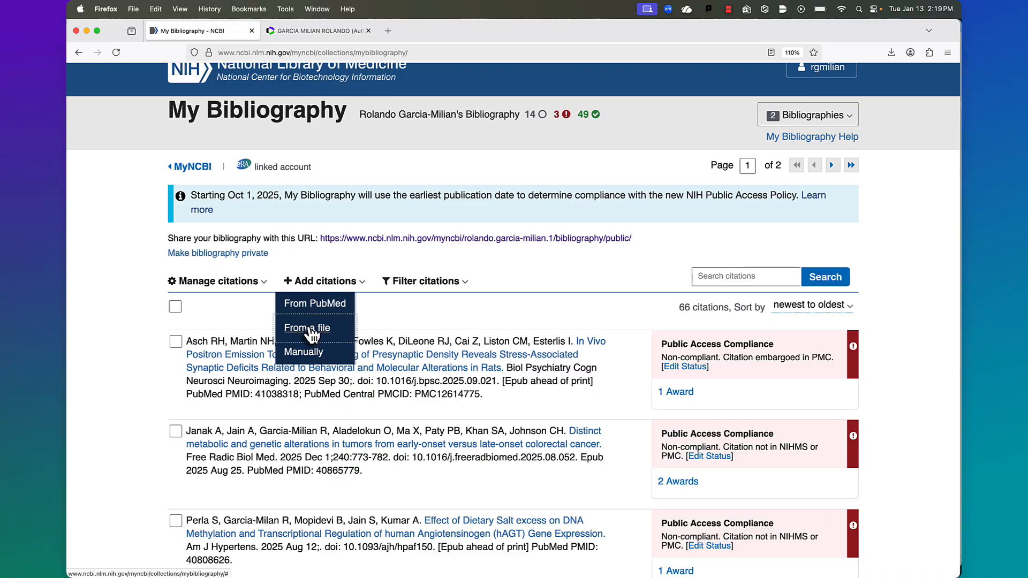
left_click(312, 334)
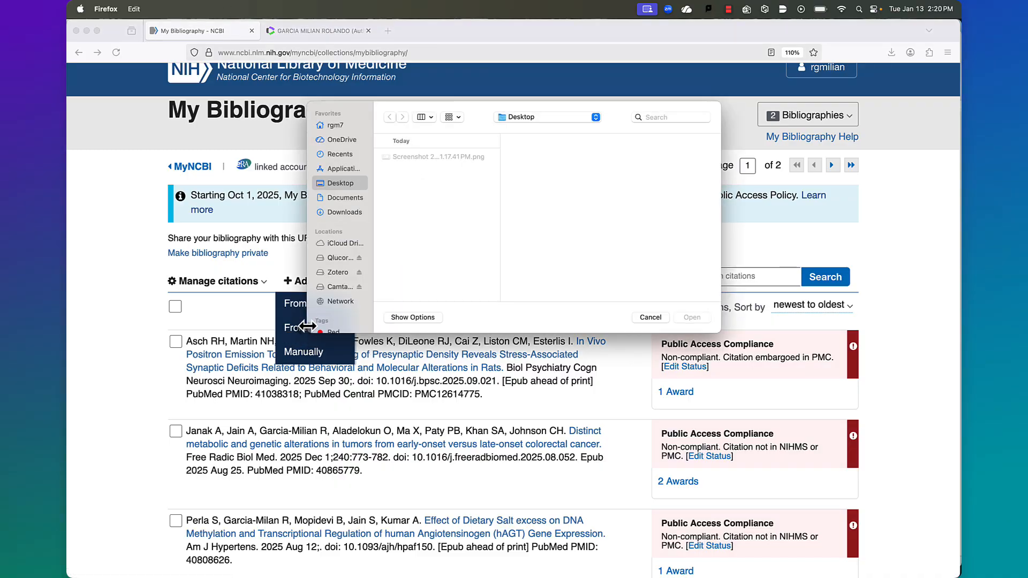
left_click(342, 212)
left_click(415, 204)
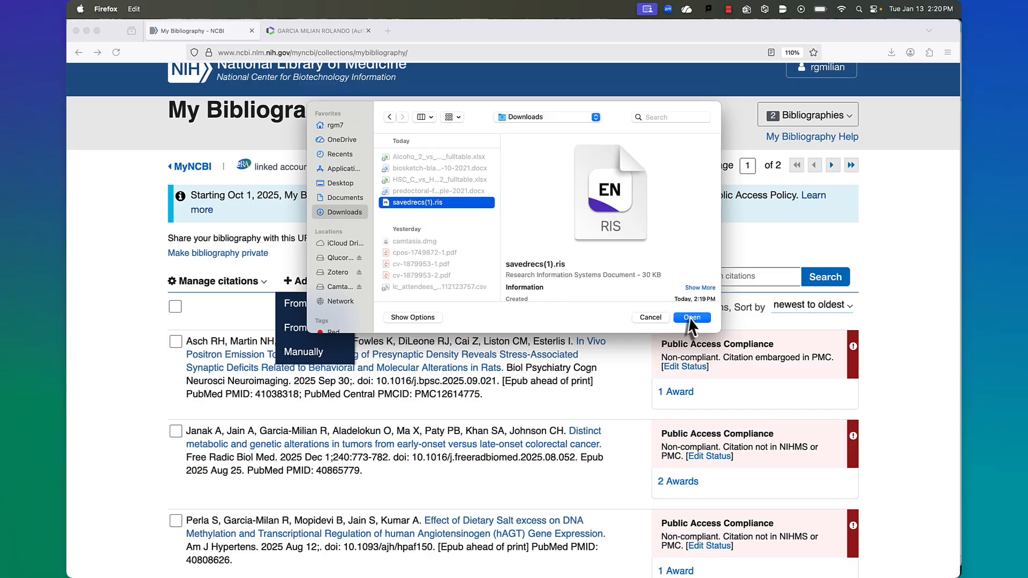
left_click(643, 321)
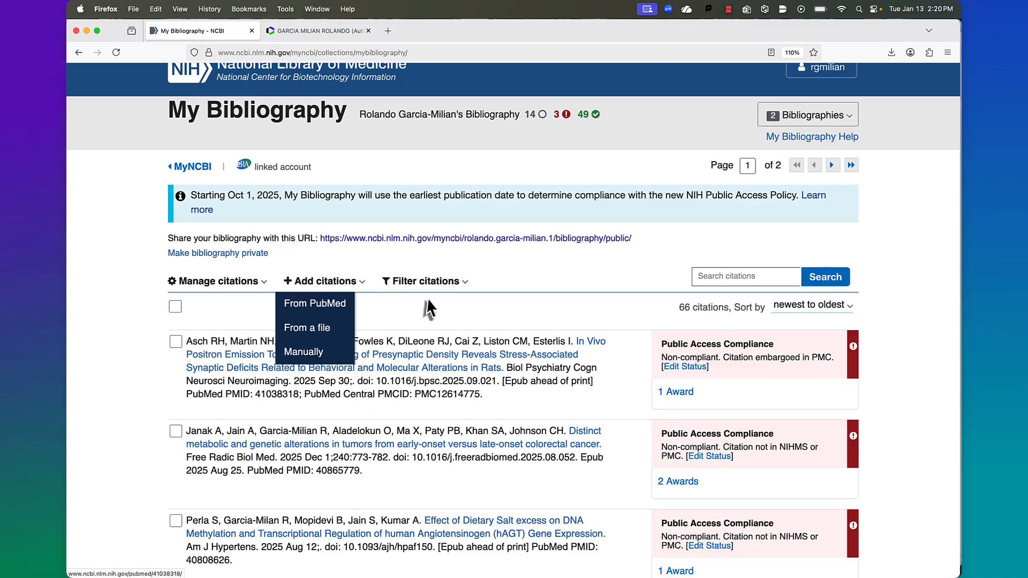
Open SciENcv from the My NCBI dashboard and review the editable profile fields, closing the profile form without saving
left_click(189, 167)
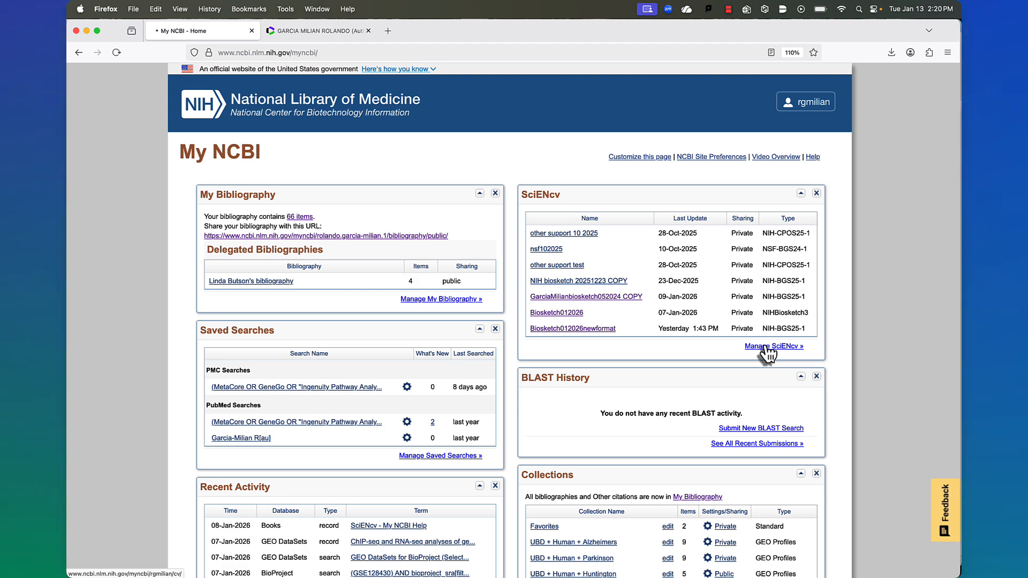
scroll(649, 336, "down", 1)
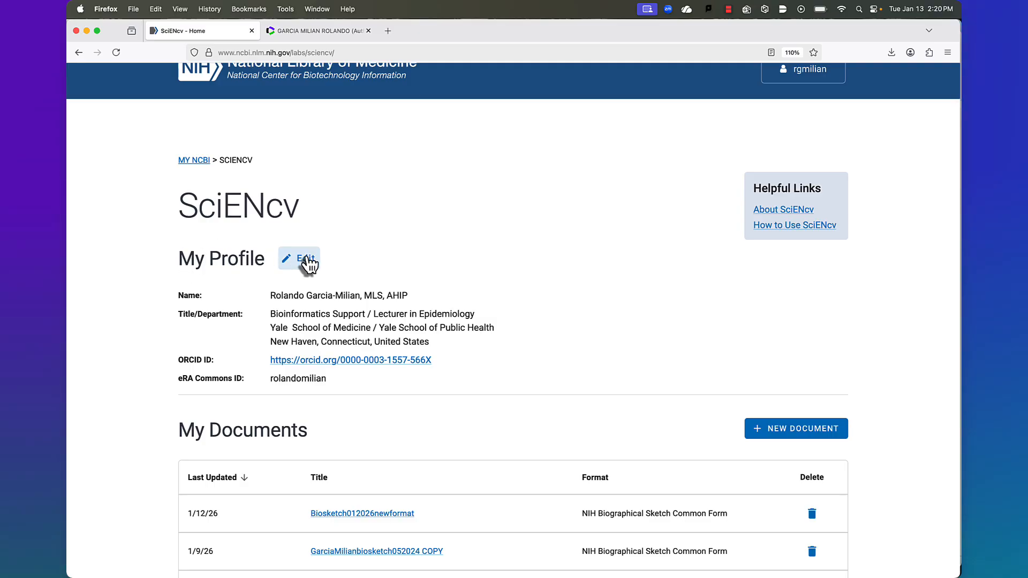
left_click(308, 263)
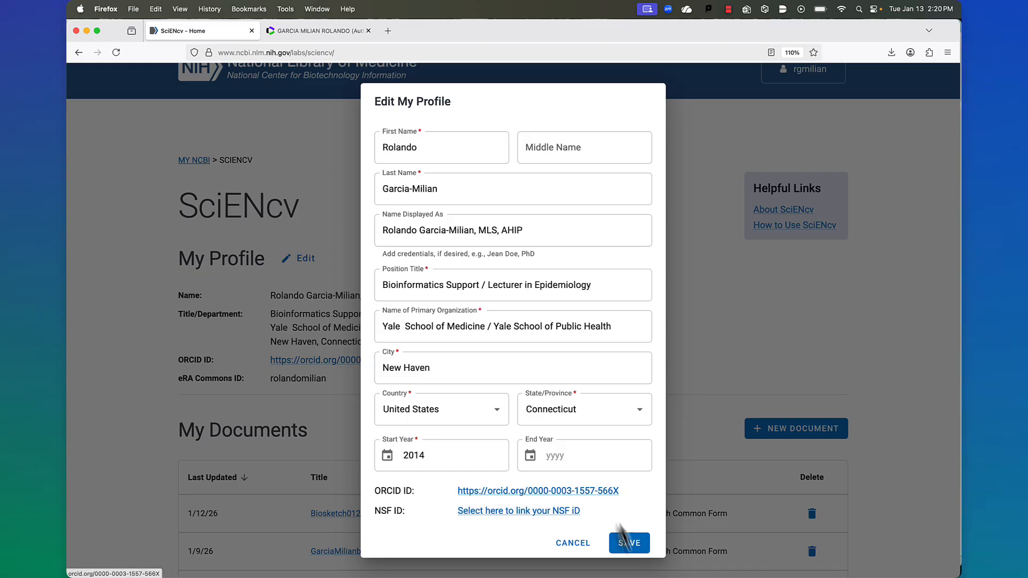
left_click(585, 548)
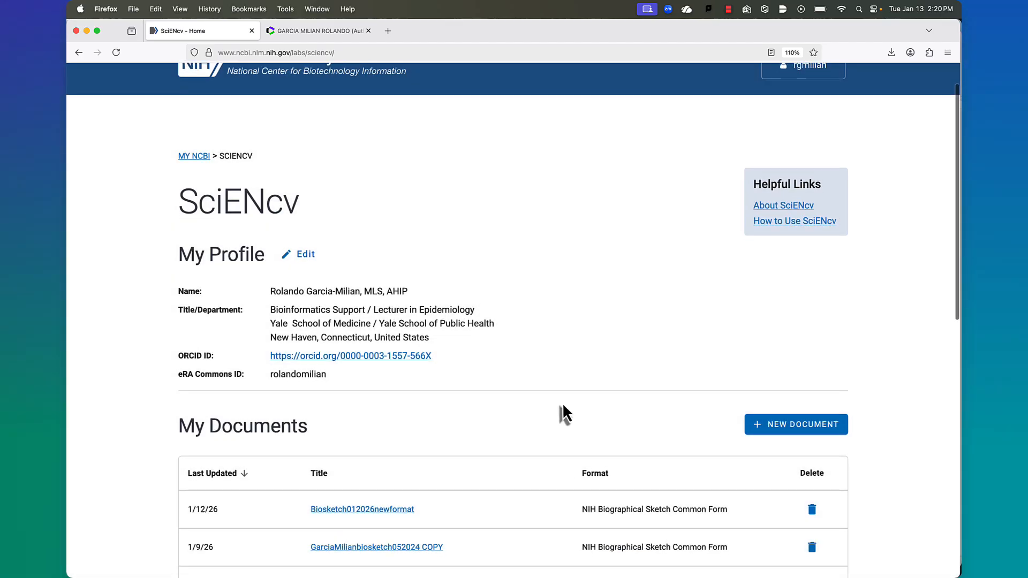
scroll(562, 403, "down", 1)
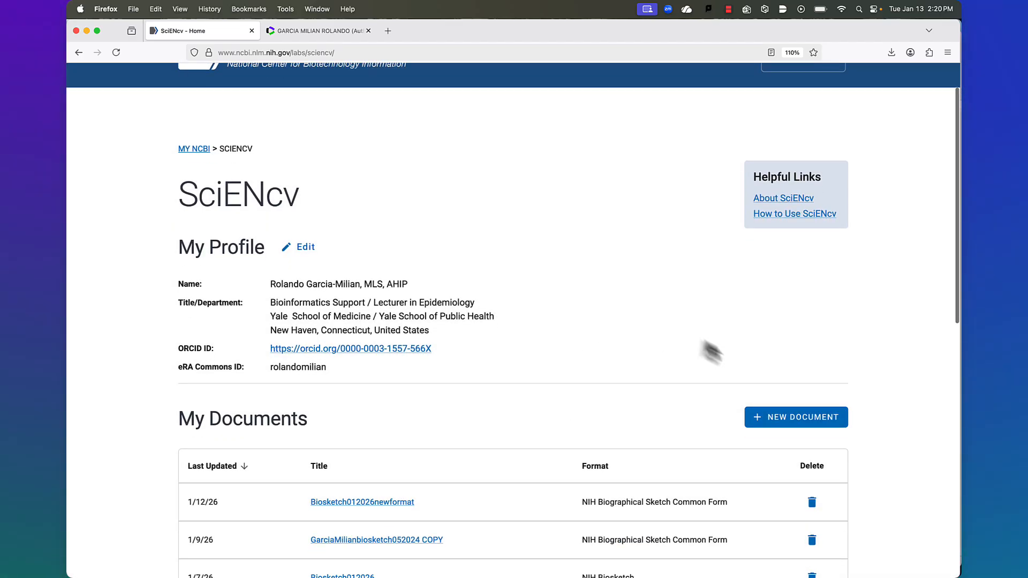
Start a new SciENcv document named biosketch00012026 with NIH Biographical Sketch Common Form as its document type
left_click(798, 421)
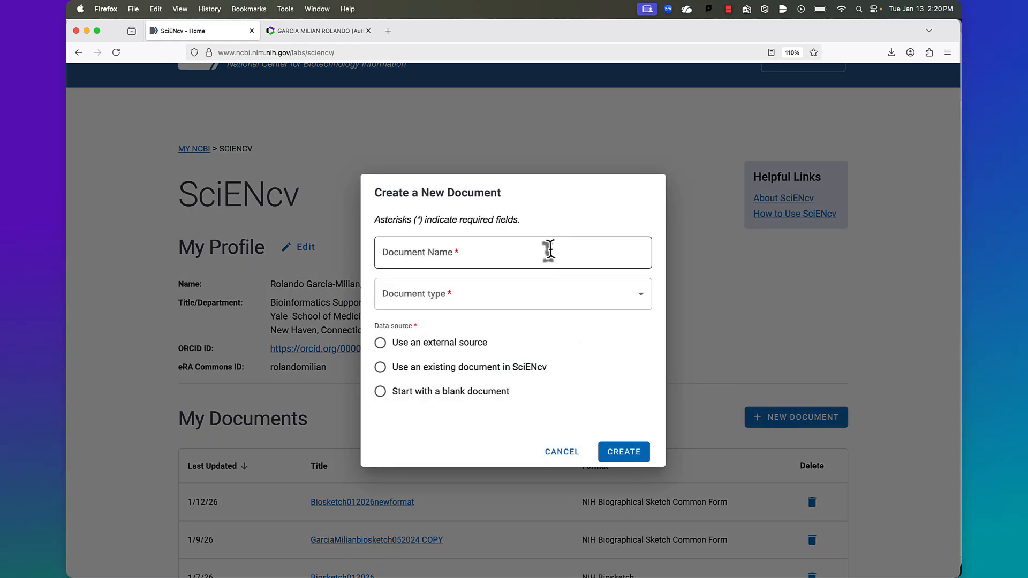
left_click(550, 250)
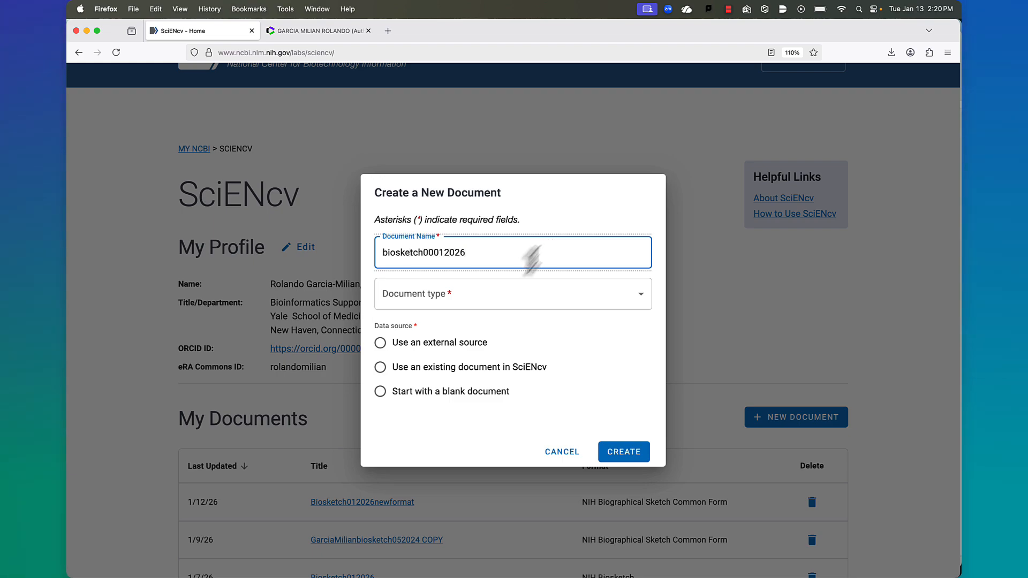
left_click(510, 301)
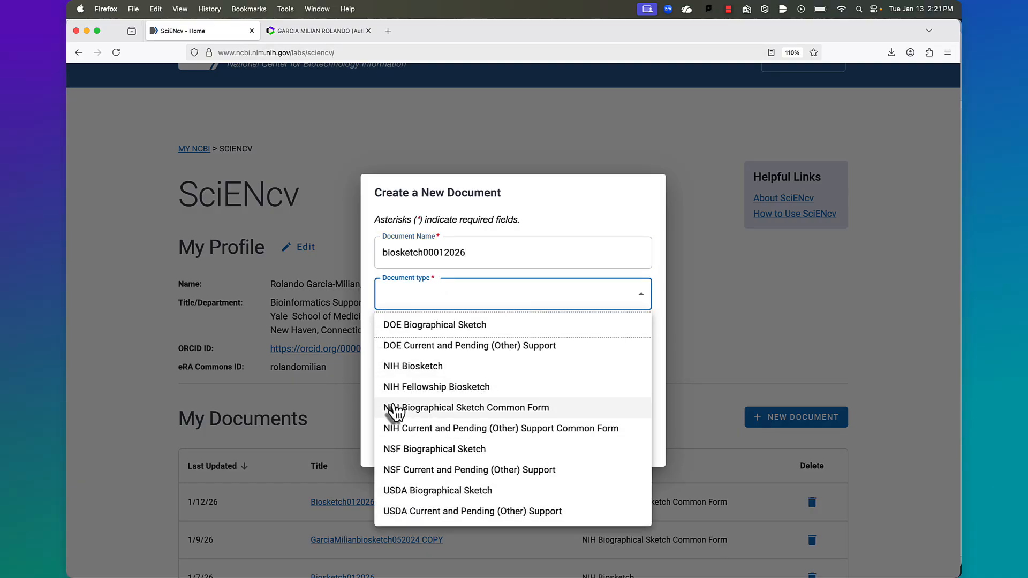
left_click(528, 410)
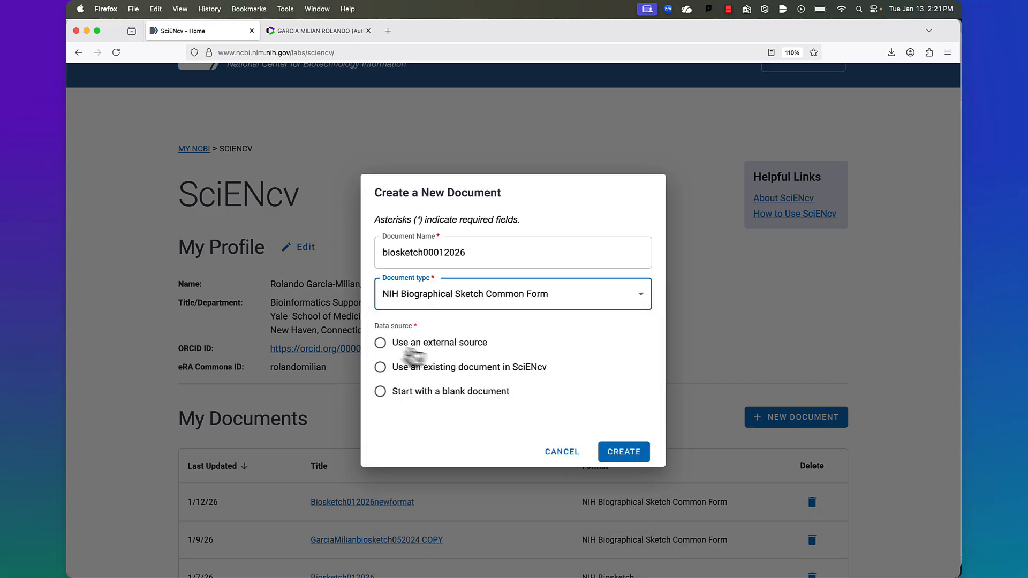
Try an external source as the data source and look over the available sources without choosing one
left_click(380, 342)
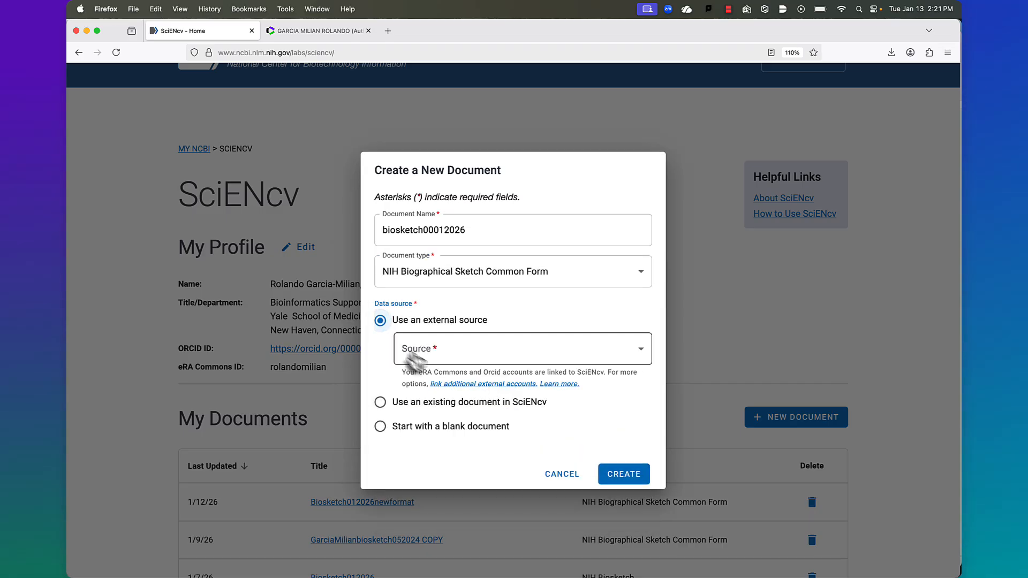
left_click(429, 351)
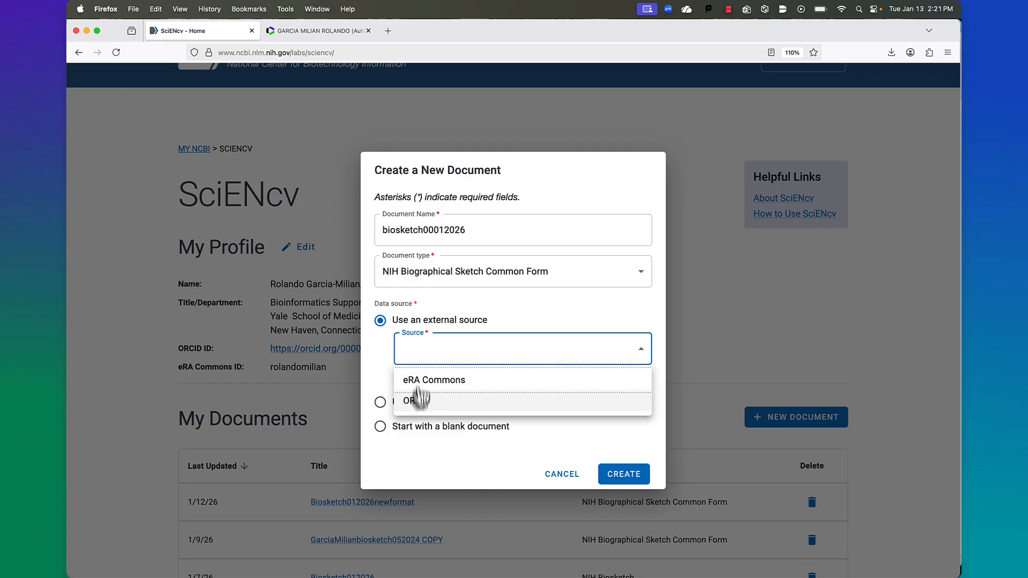
left_click(375, 348)
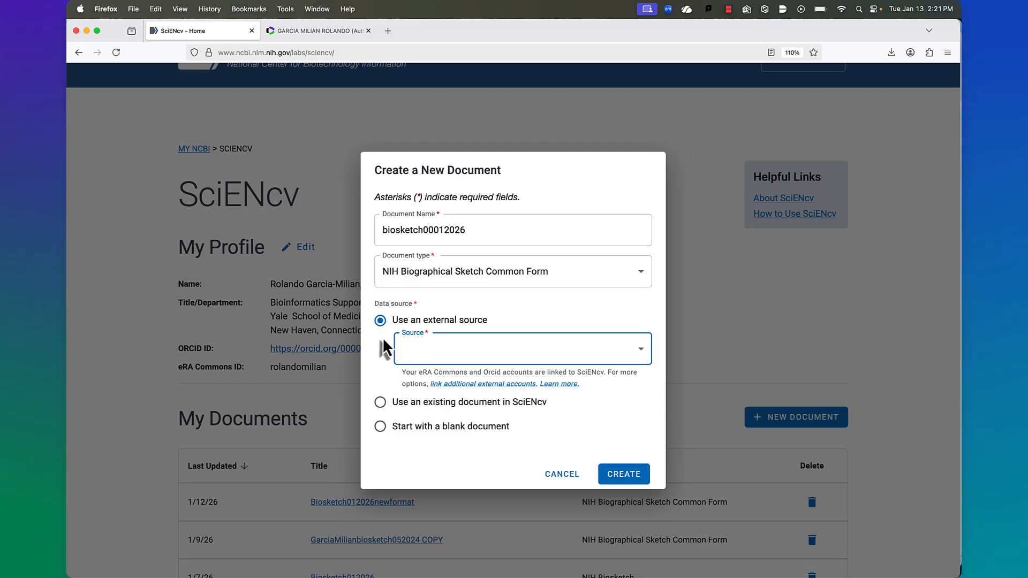
Use the existing SciENcv document Biosketch012026newformat as the data source and create the new document
left_click(381, 402)
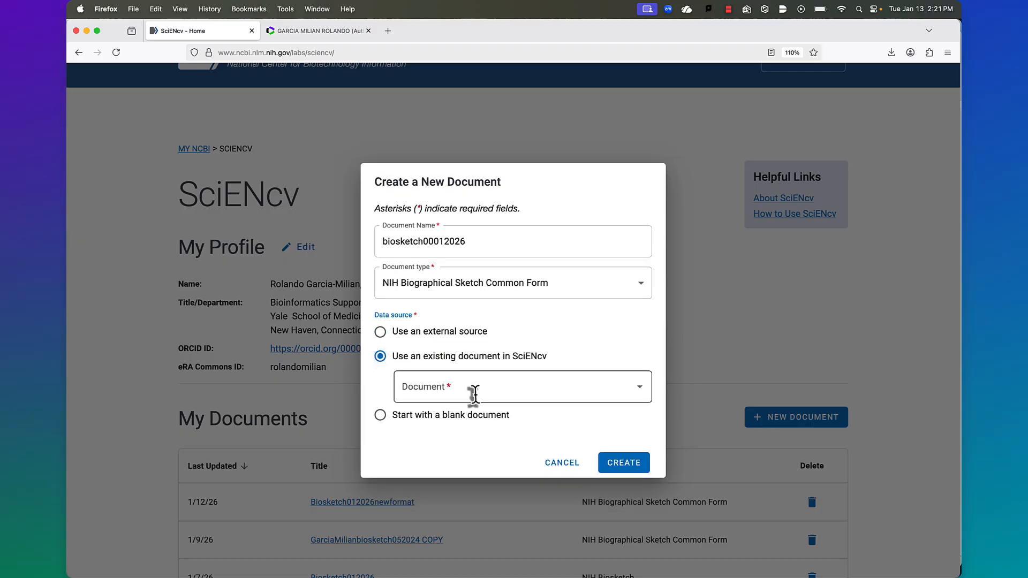
left_click(440, 386)
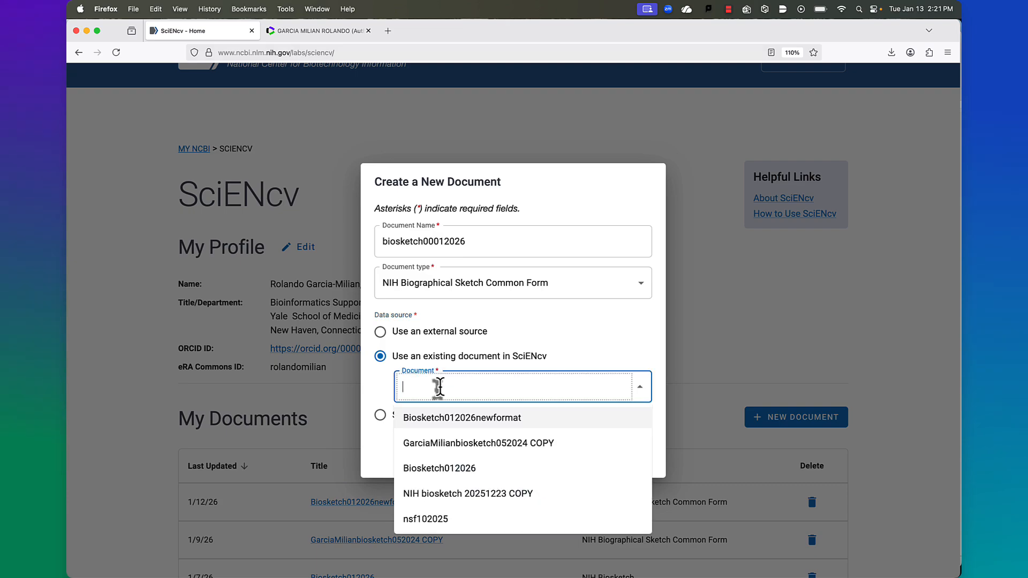
left_click(449, 419)
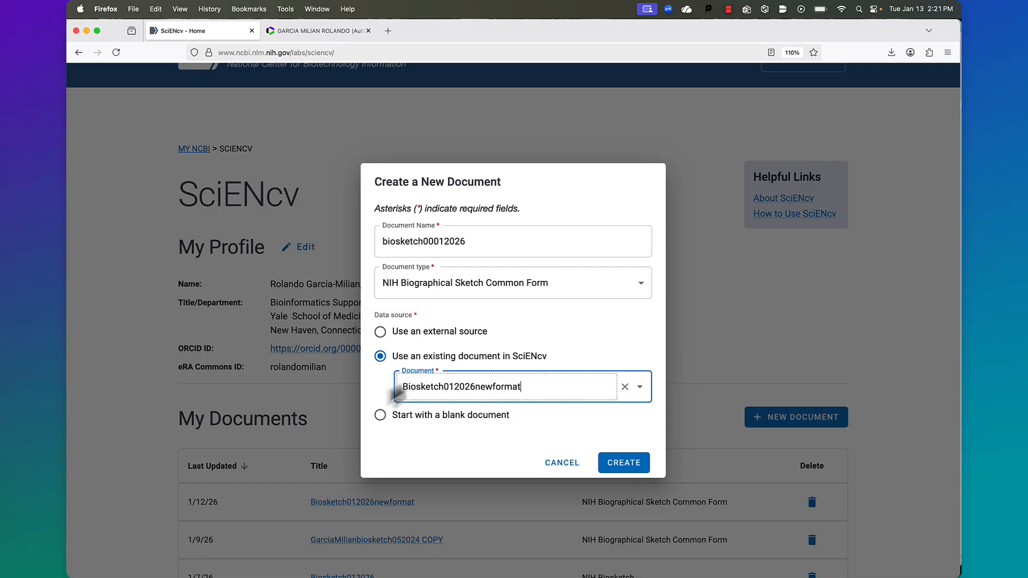
left_click(632, 466)
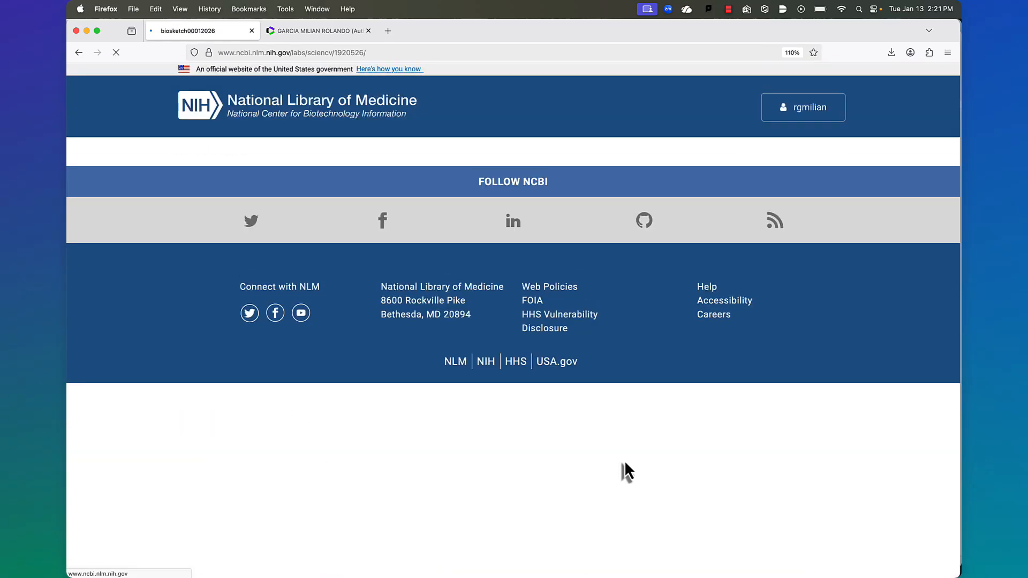
Examine the form's introduction and the editable Identifying Information, Organization and Location fields, closing them without saving
scroll(534, 420, "down", 3)
scroll(535, 420, "down", 1)
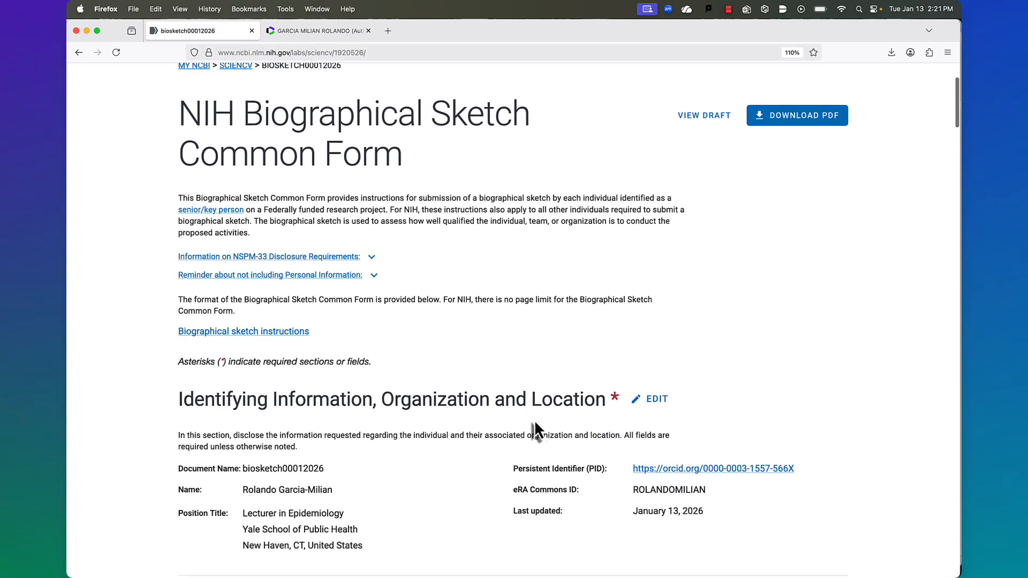
scroll(535, 419, "up", 1)
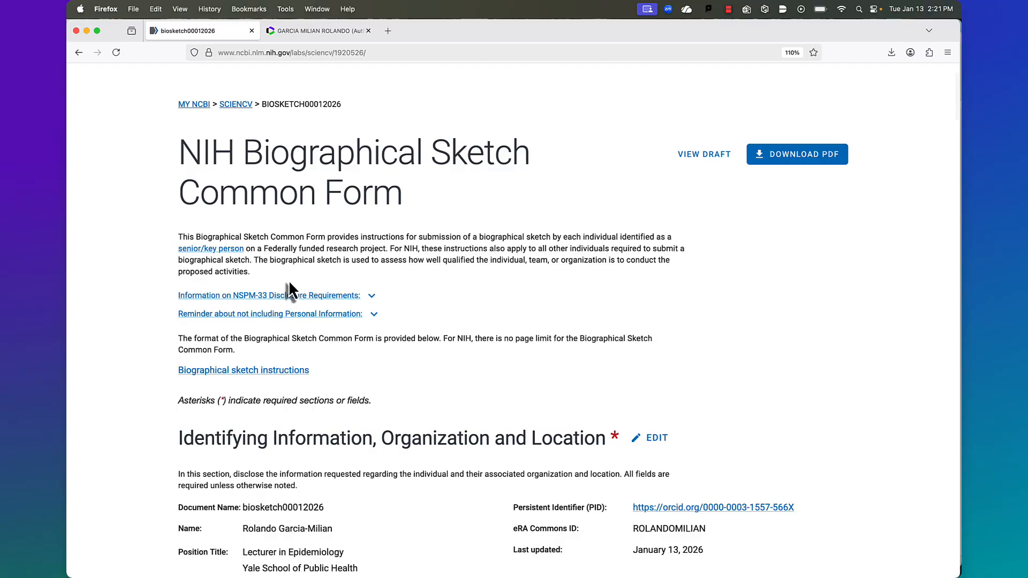
scroll(634, 288, "down", 5)
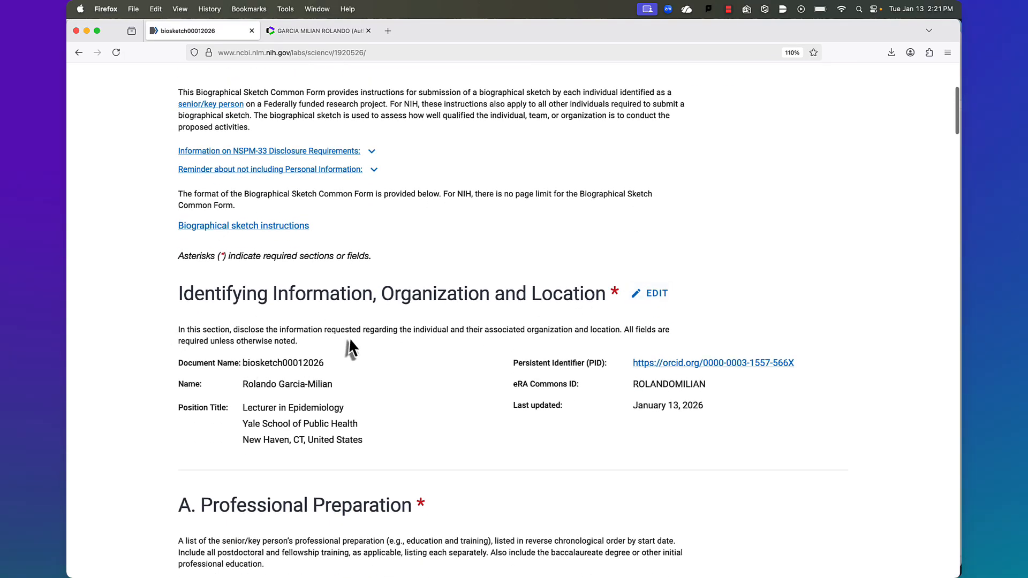
scroll(349, 343, "down", 2)
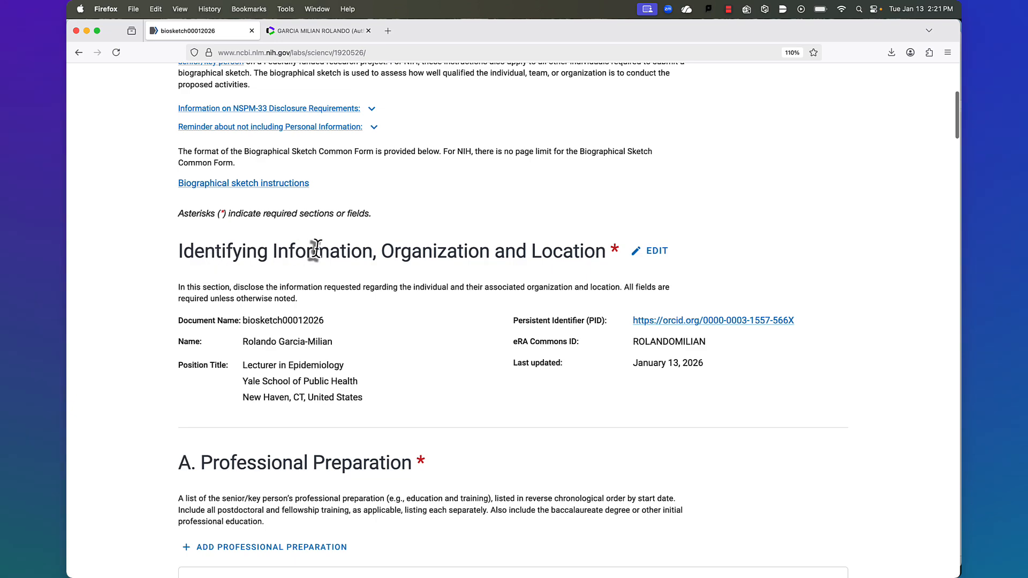
left_click(653, 251)
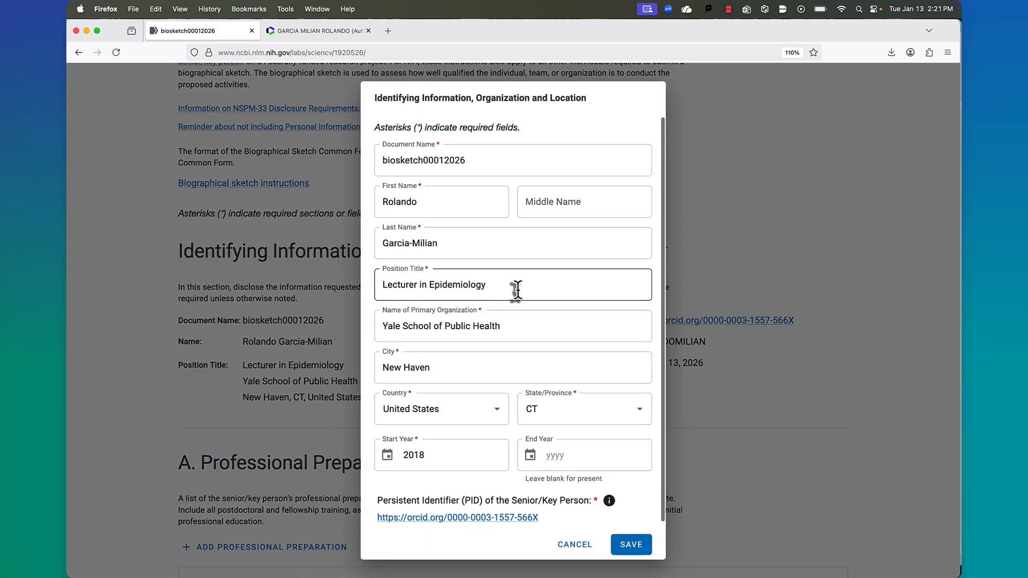
left_click(579, 554)
Examine the degree and training choices of a new Professional Preparation entry and close it without adding anything
scroll(464, 465, "down", 5)
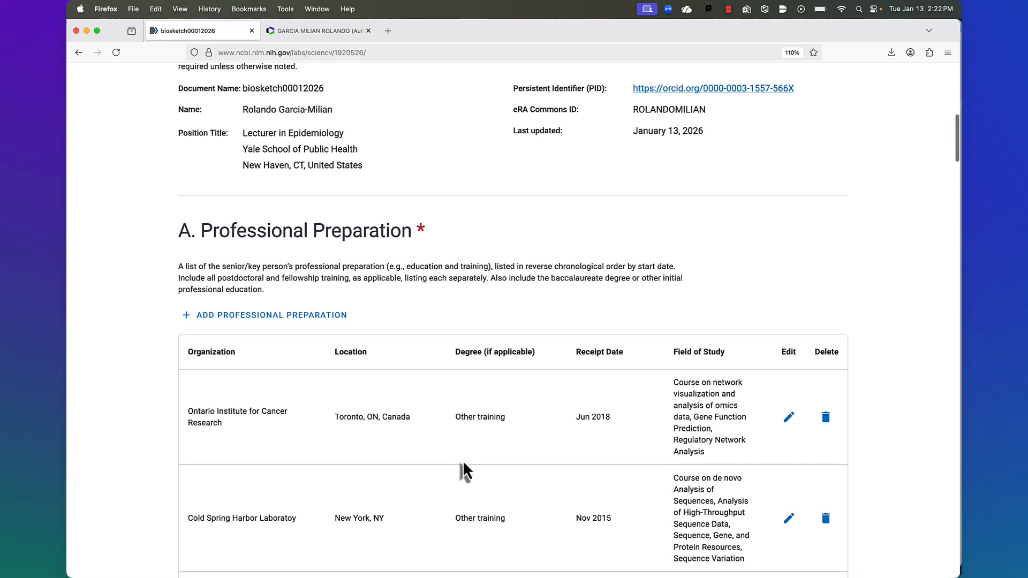
left_click(203, 316)
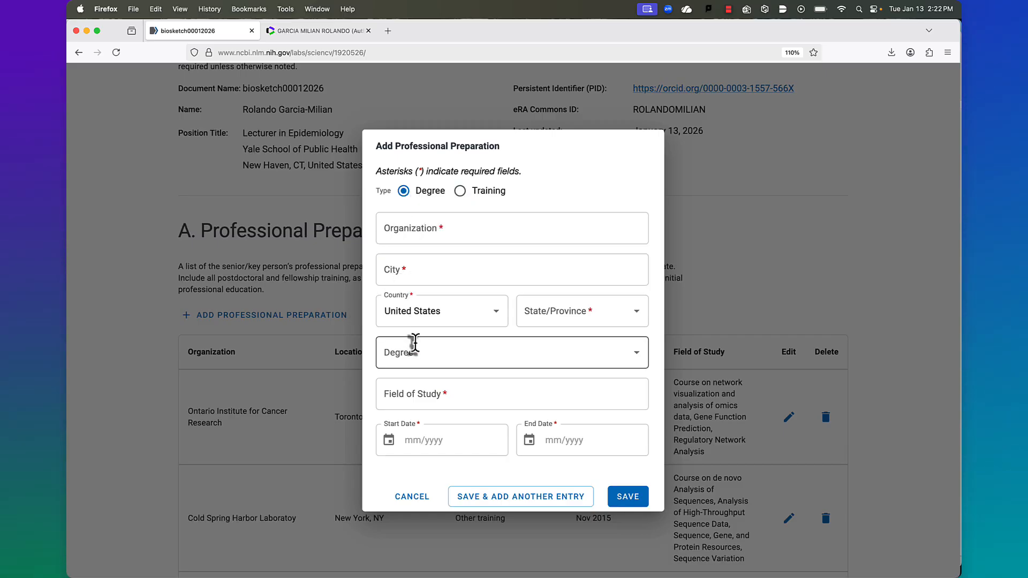
left_click(484, 352)
scroll(482, 425, "down", 15)
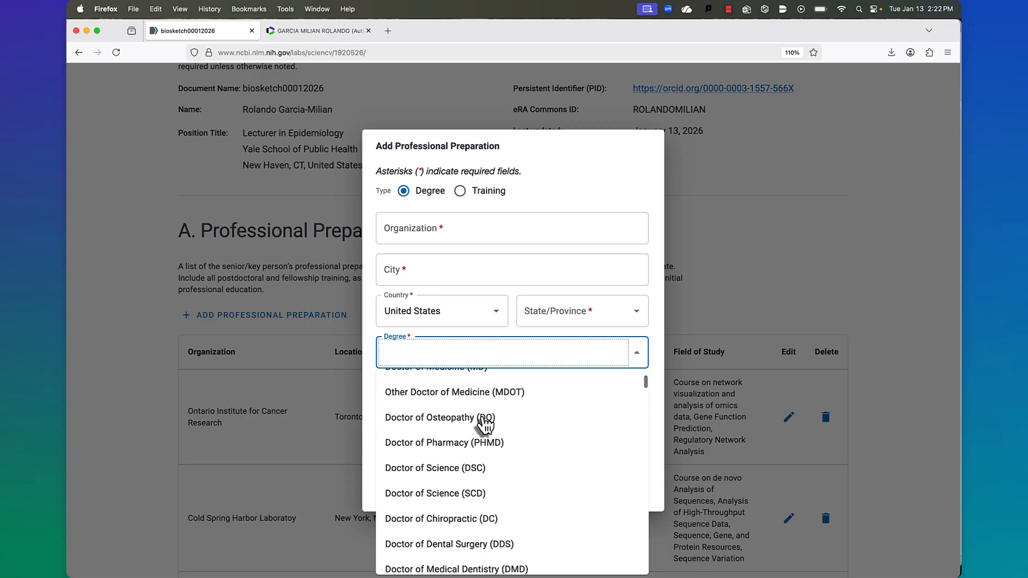
scroll(482, 425, "down", 3)
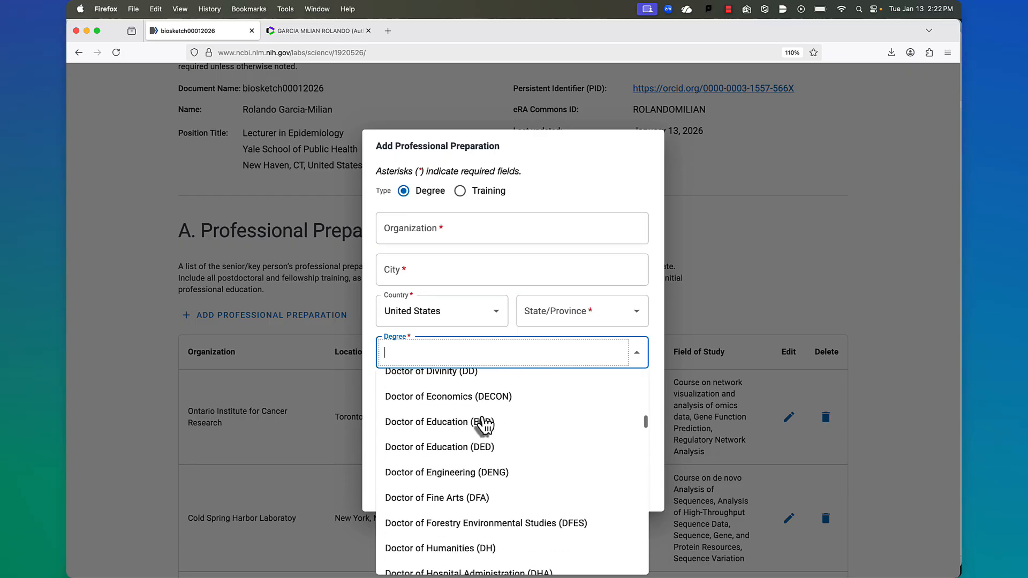
left_click(460, 191)
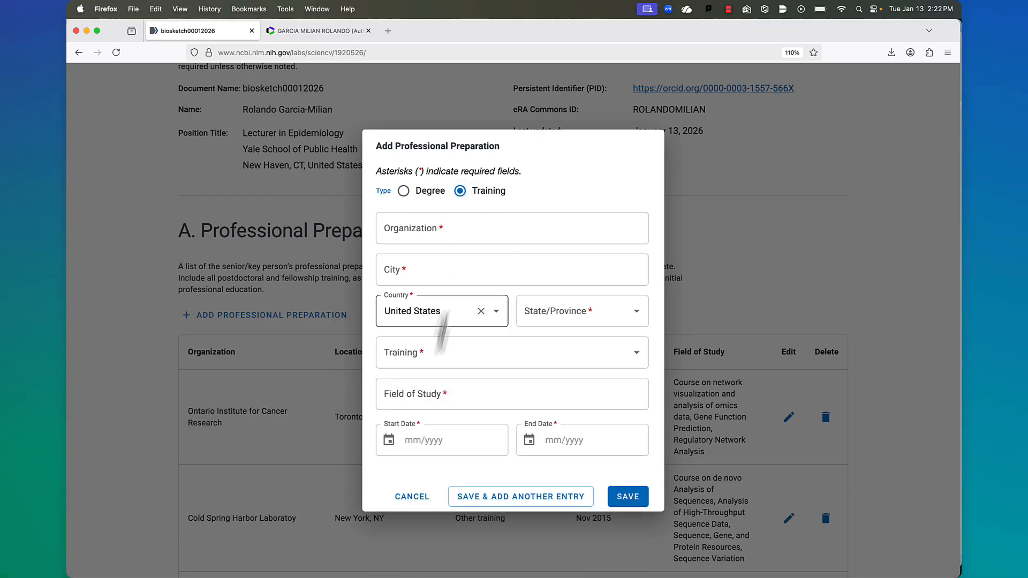
left_click(449, 352)
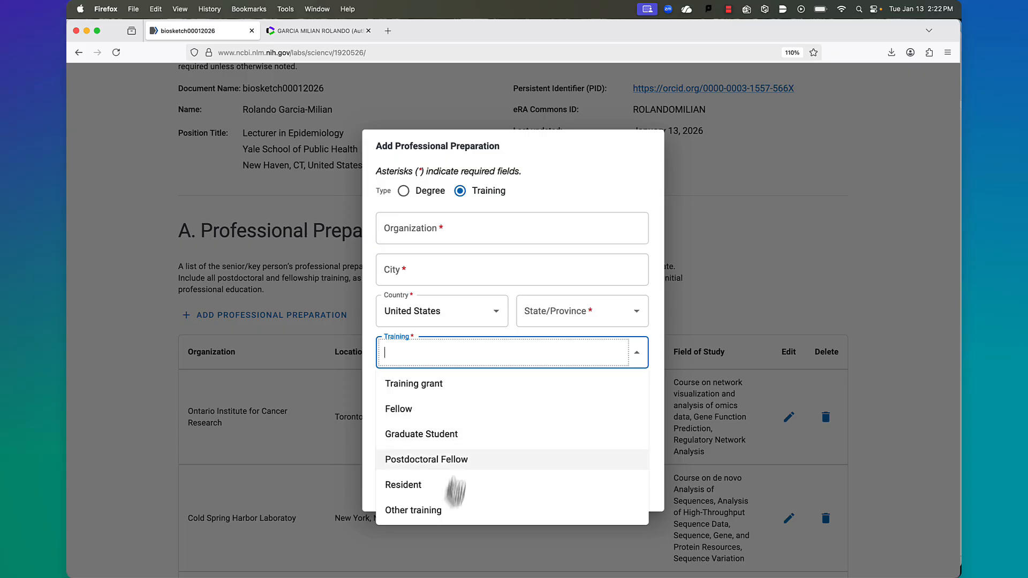
left_click(528, 206)
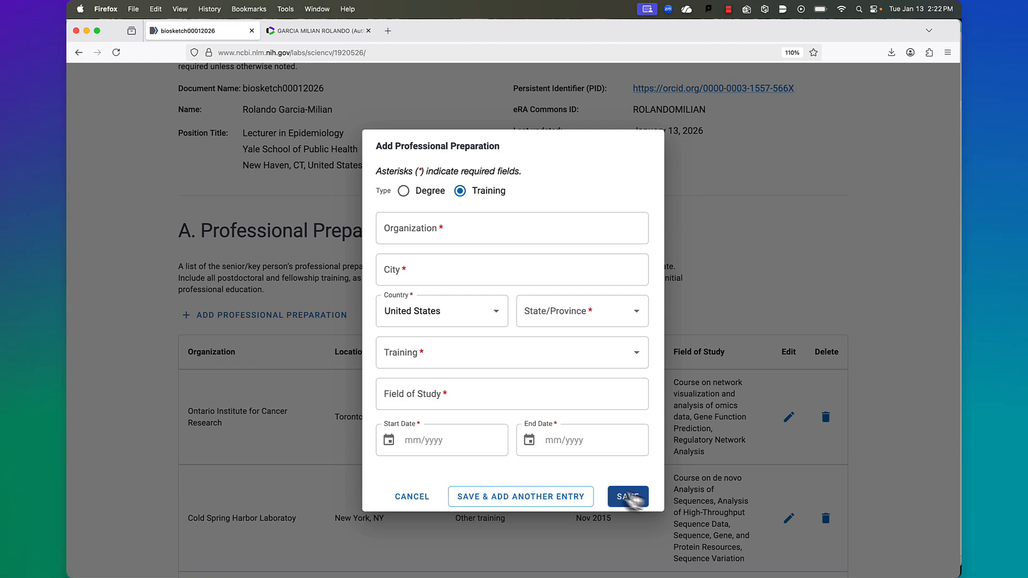
left_click(413, 496)
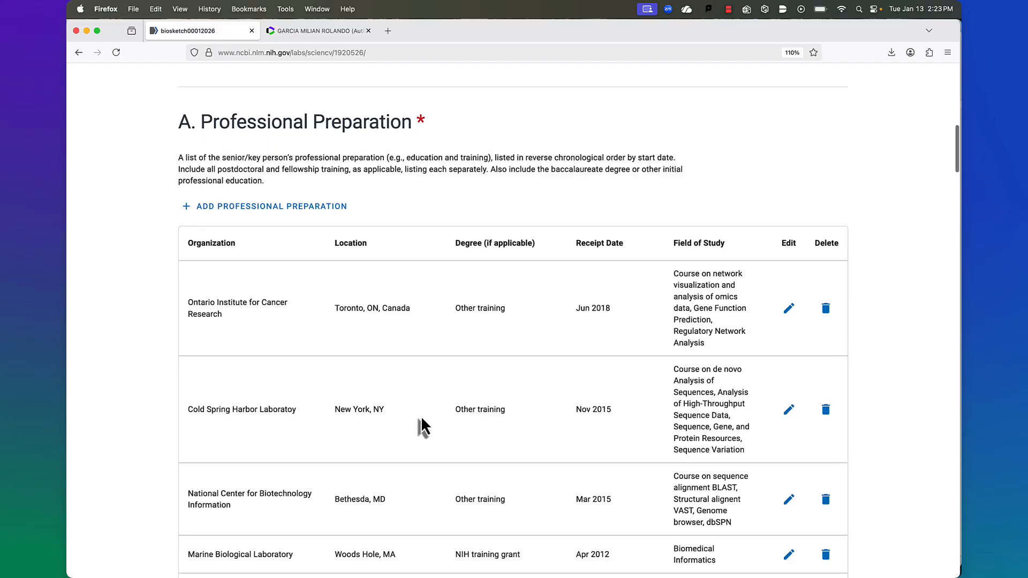
Examine the fields of a new Appointments and Positions entry, including the primary appointment option, and close it without adding anything
scroll(421, 418, "down", 10)
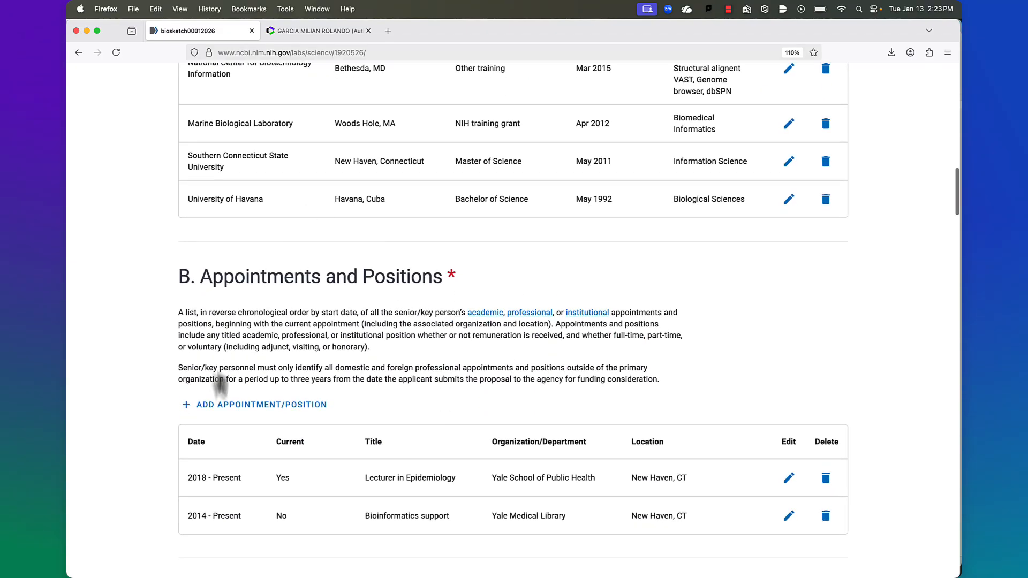
left_click(241, 412)
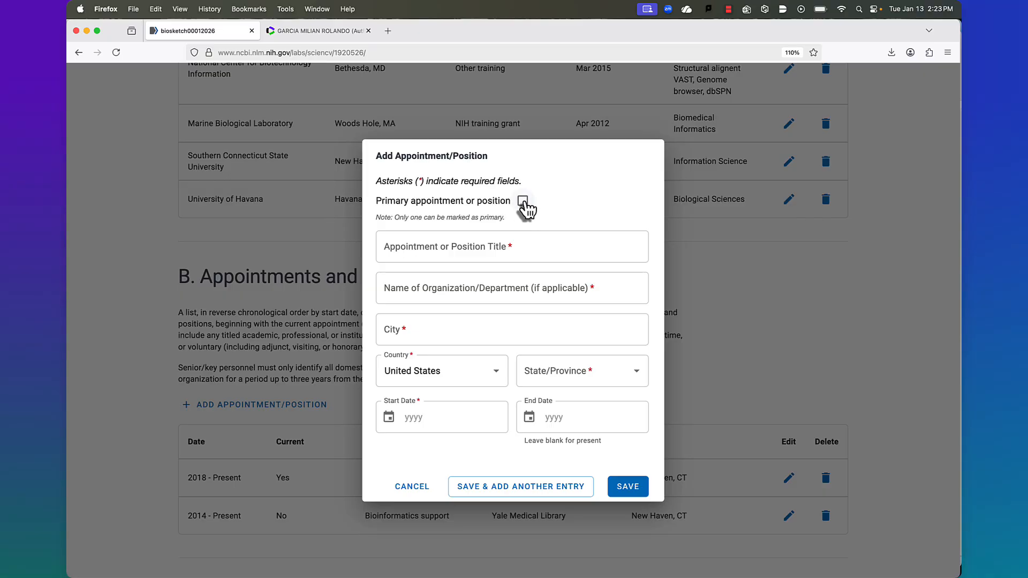
left_click(411, 486)
Examine the Products instructions and the My Bibliography citations available for Products Closely Related to the Proposed Project
scroll(419, 493, "down", 5)
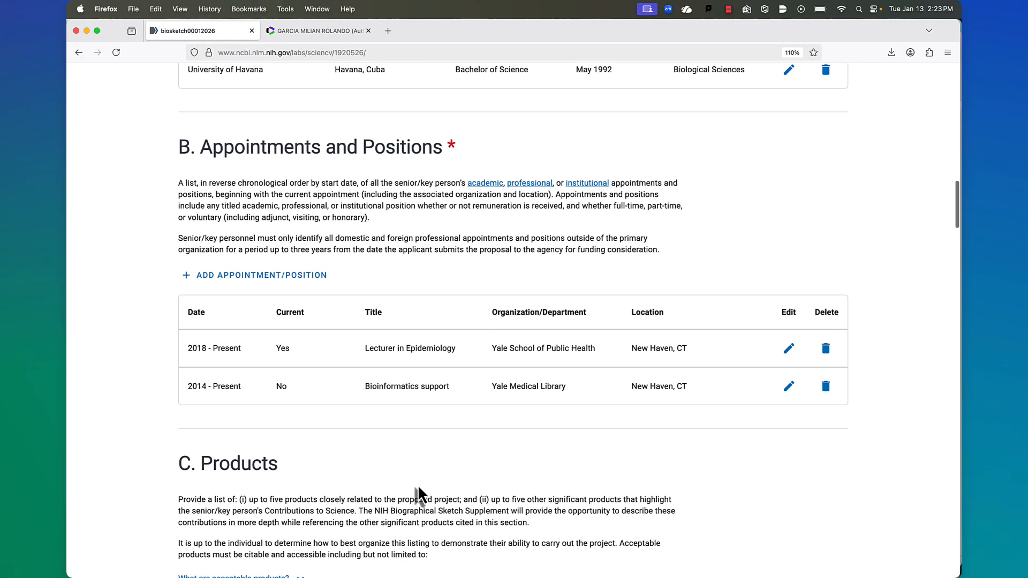
scroll(419, 487, "down", 6)
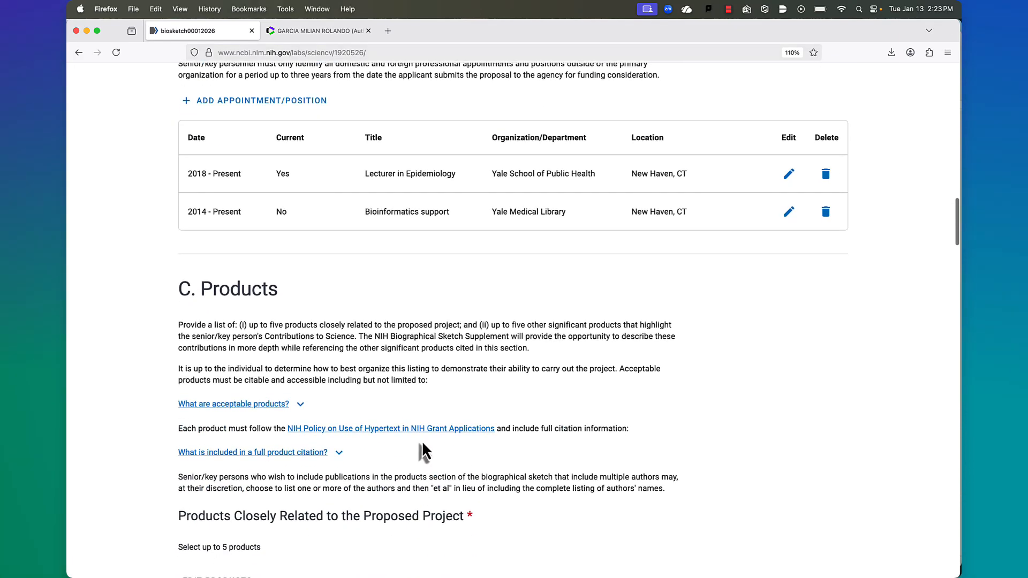
scroll(422, 441, "down", 5)
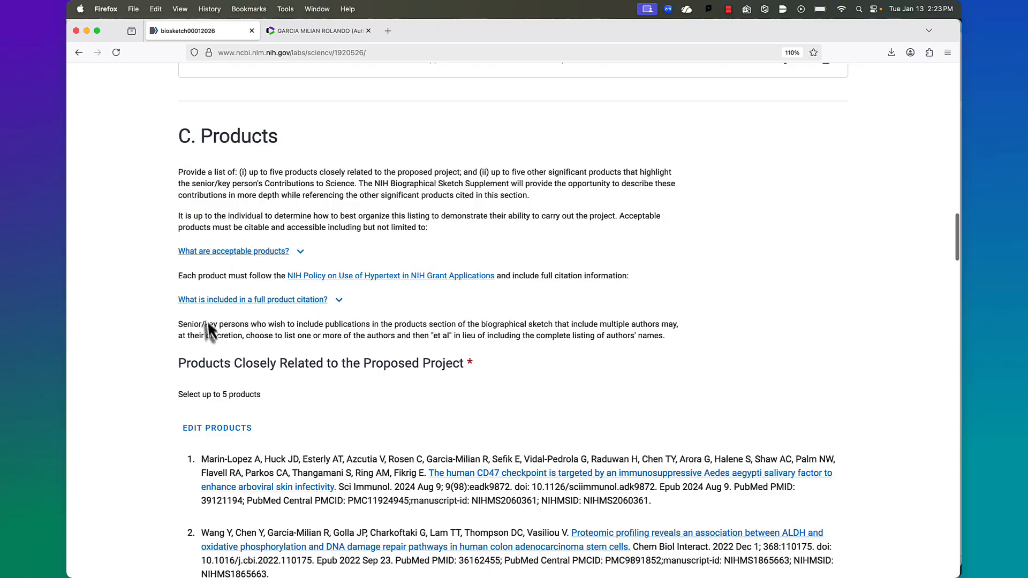
left_click_drag(178, 362, 464, 363)
scroll(464, 370, "down", 2)
left_click(214, 363)
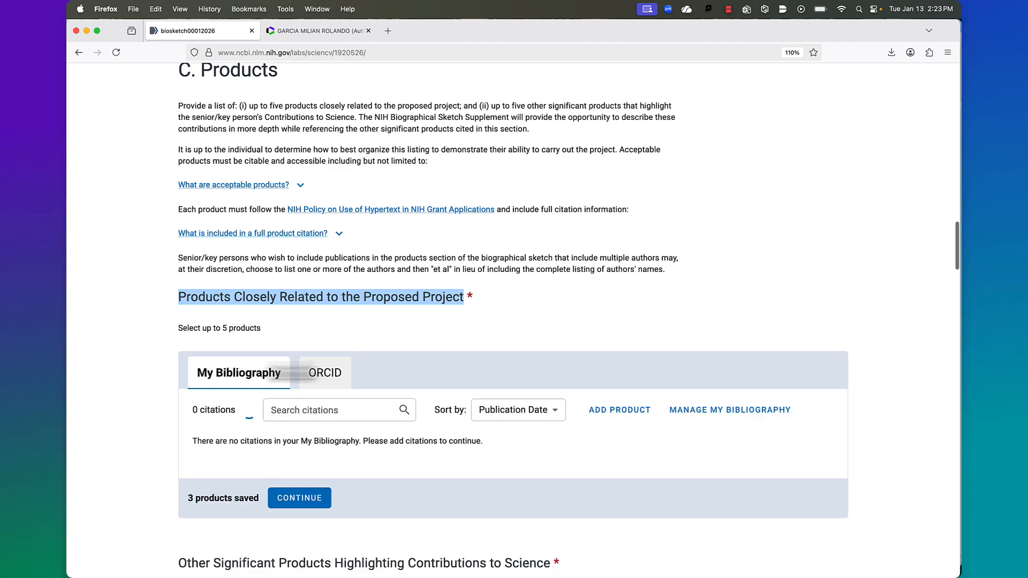
scroll(348, 369, "down", 4)
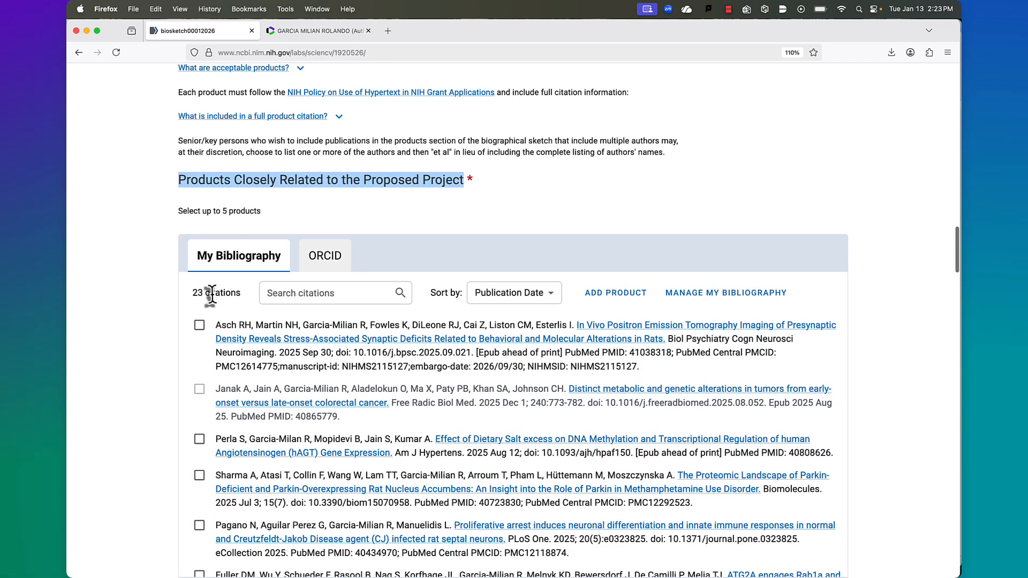
Examine the ORCID citations available for the closely related products and close the product editor with its selection as is
left_click(333, 258)
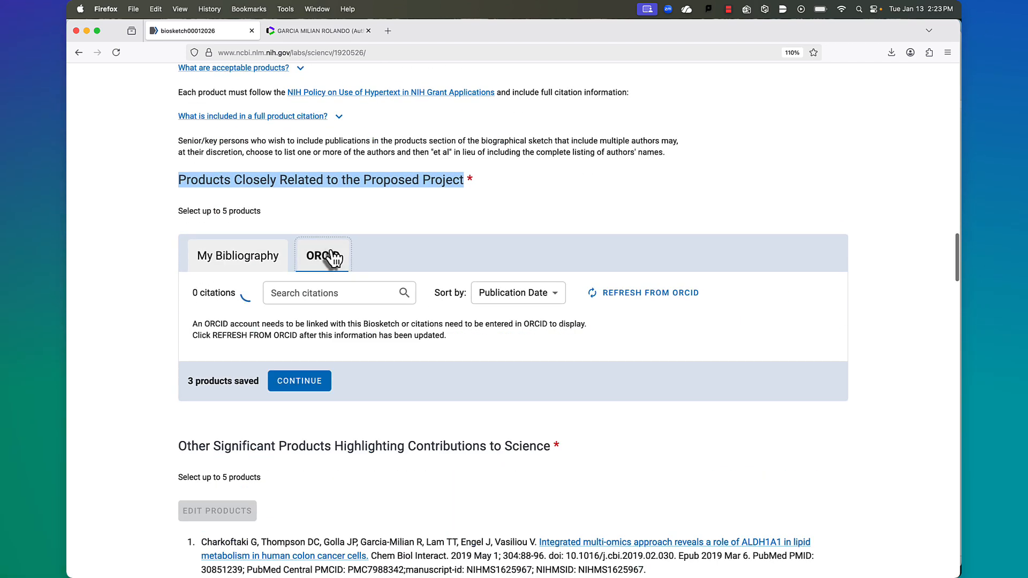
scroll(302, 349, "down", 3)
scroll(301, 342, "up", 3)
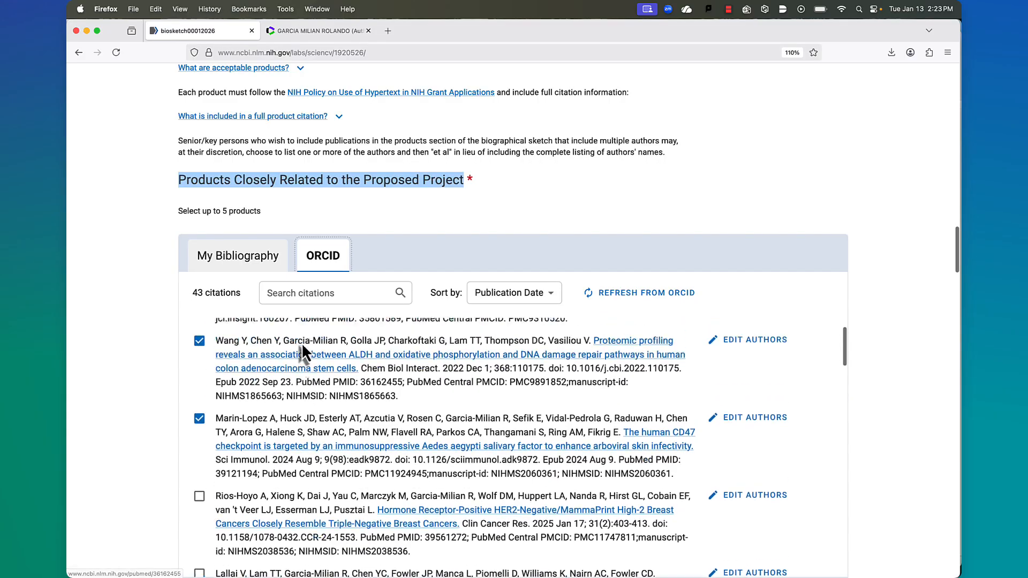
scroll(182, 429, "down", 5)
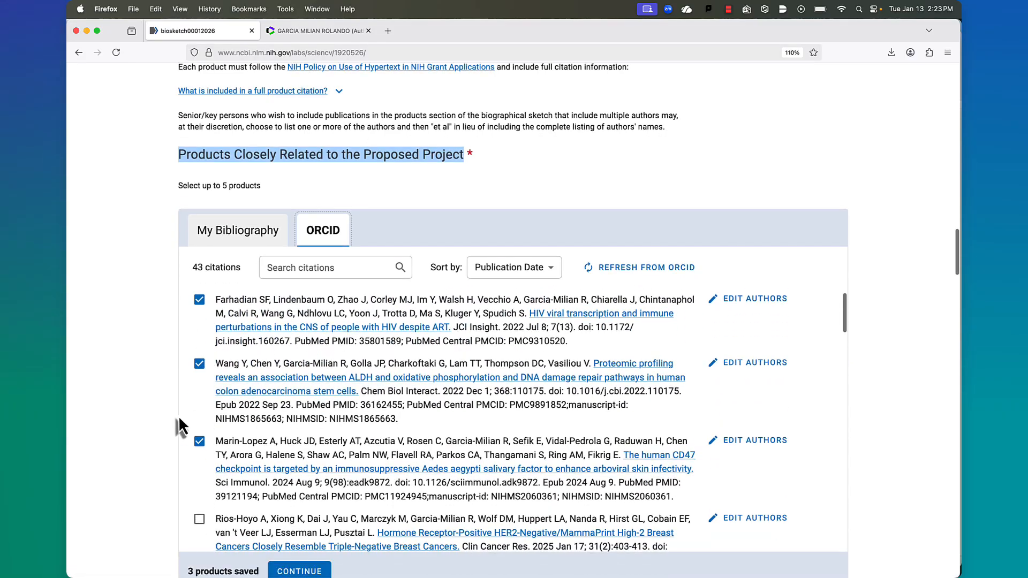
left_click(299, 371)
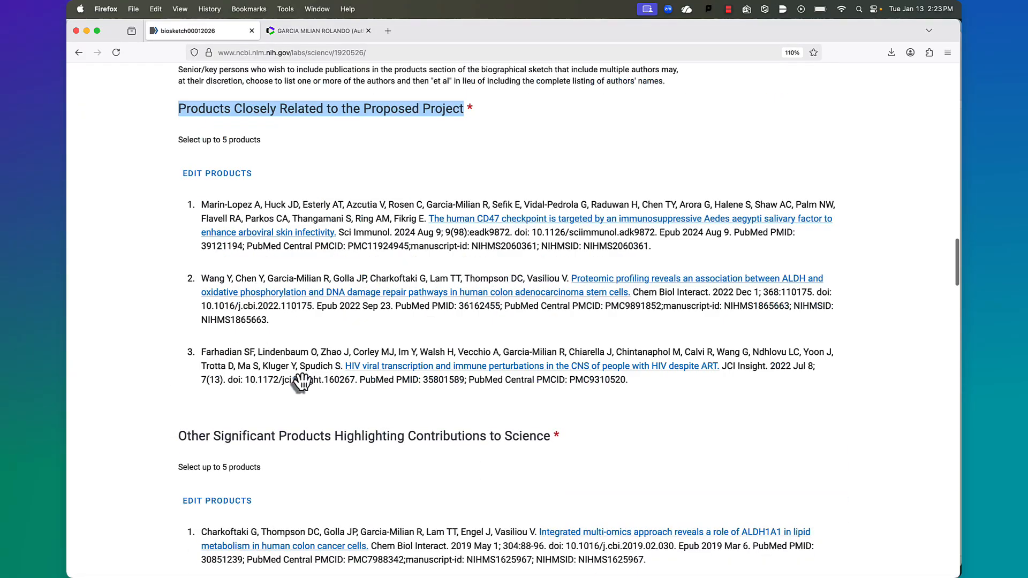
Examine the My Bibliography and ORCID selections for Other Significant Products Highlighting Contributions to Science, closing the editor without changing them
scroll(318, 391, "down", 3)
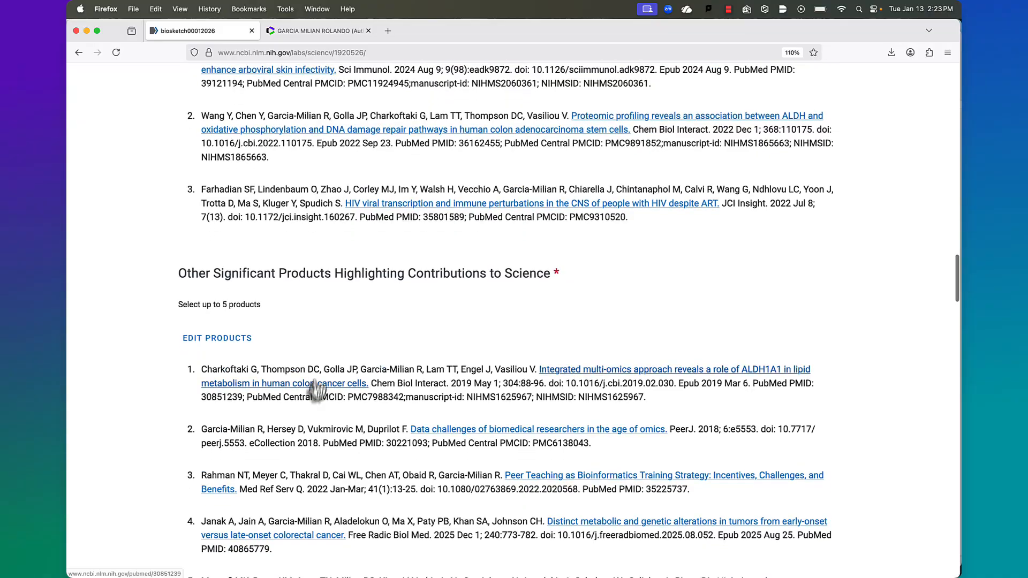
left_click_drag(180, 274, 528, 273)
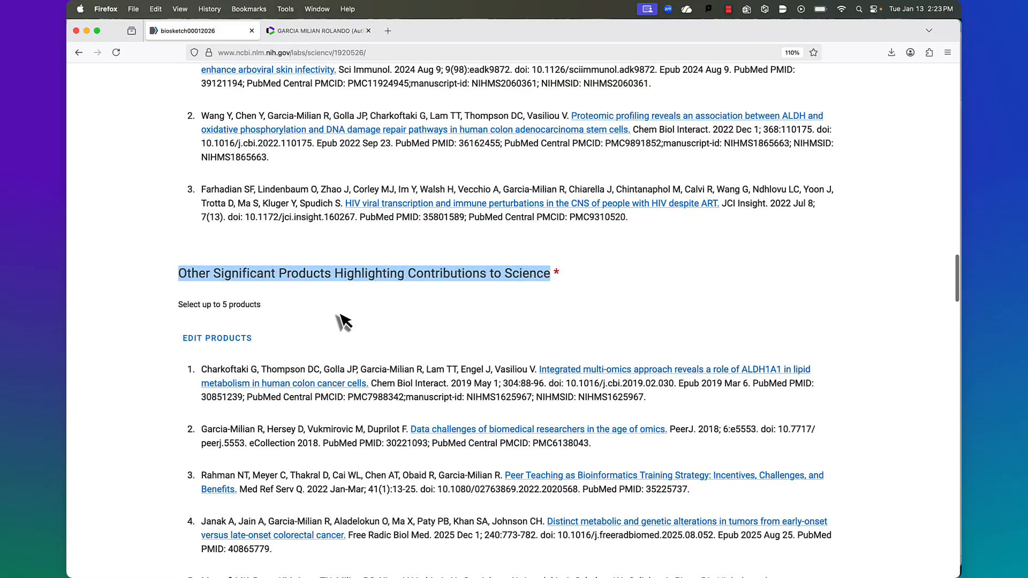
left_click(217, 338)
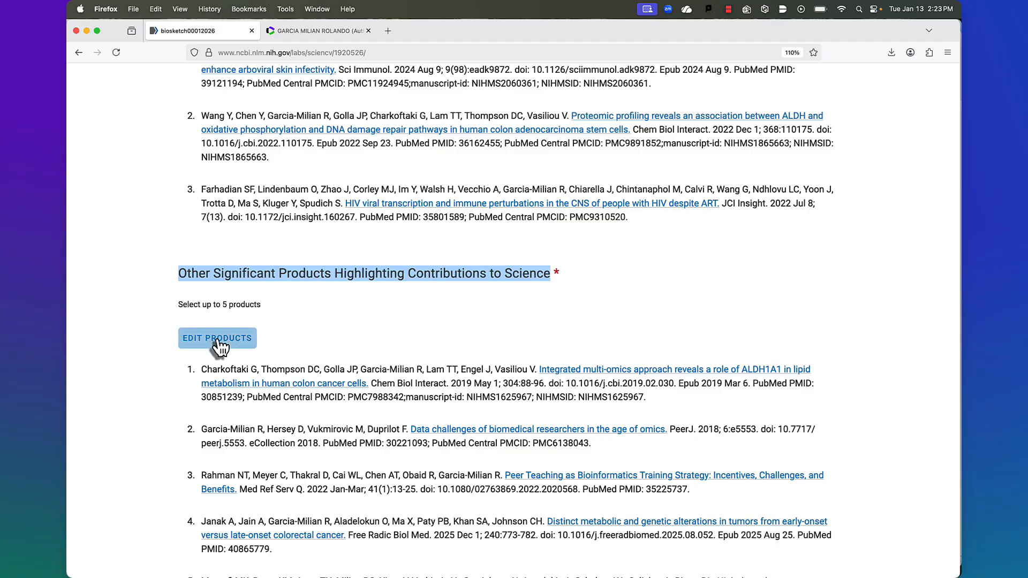
scroll(220, 348, "down", 5)
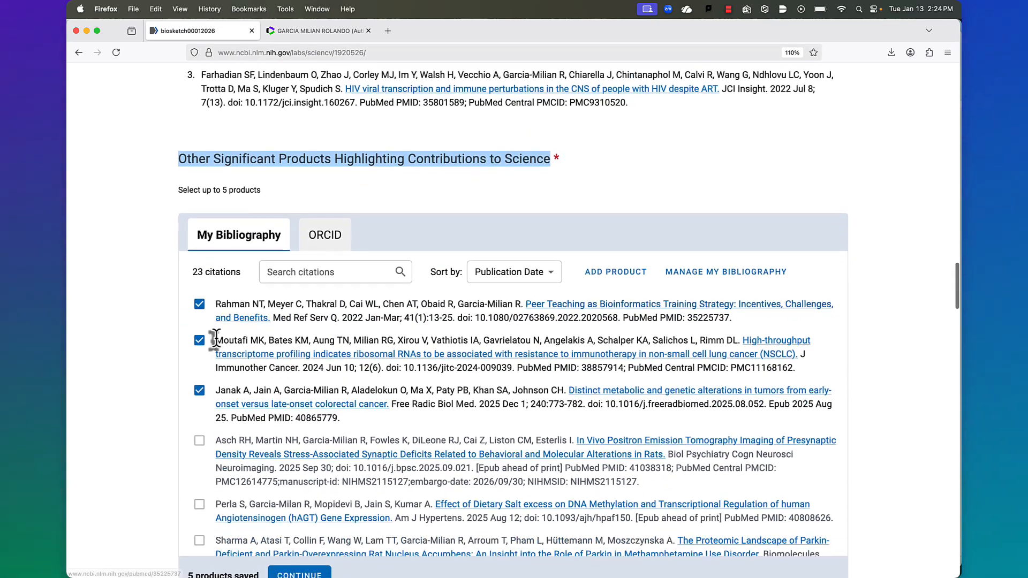
scroll(237, 336, "up", 1)
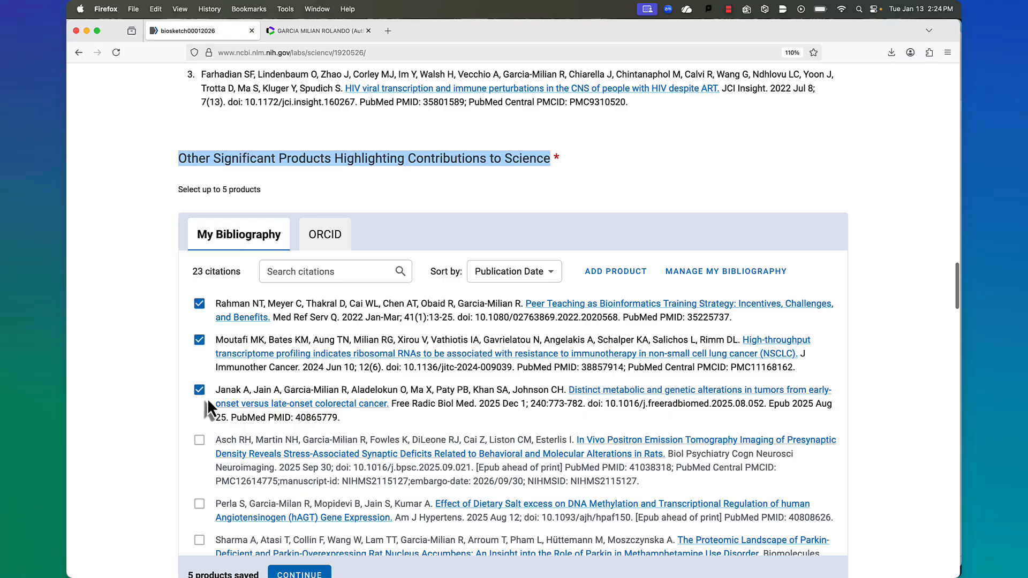
scroll(207, 398, "down", 5)
scroll(153, 412, "down", 2)
scroll(154, 412, "down", 1)
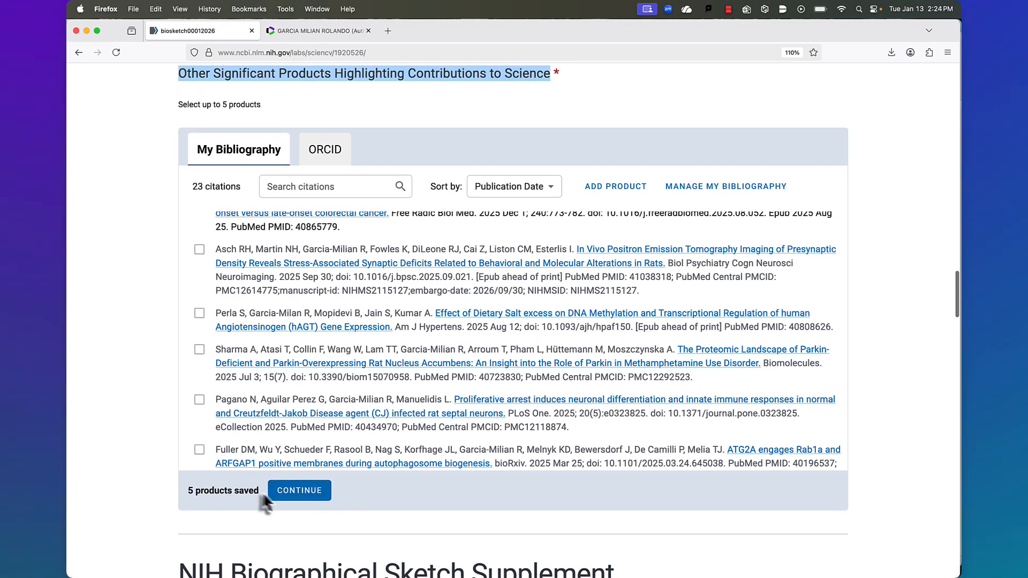
left_click(325, 158)
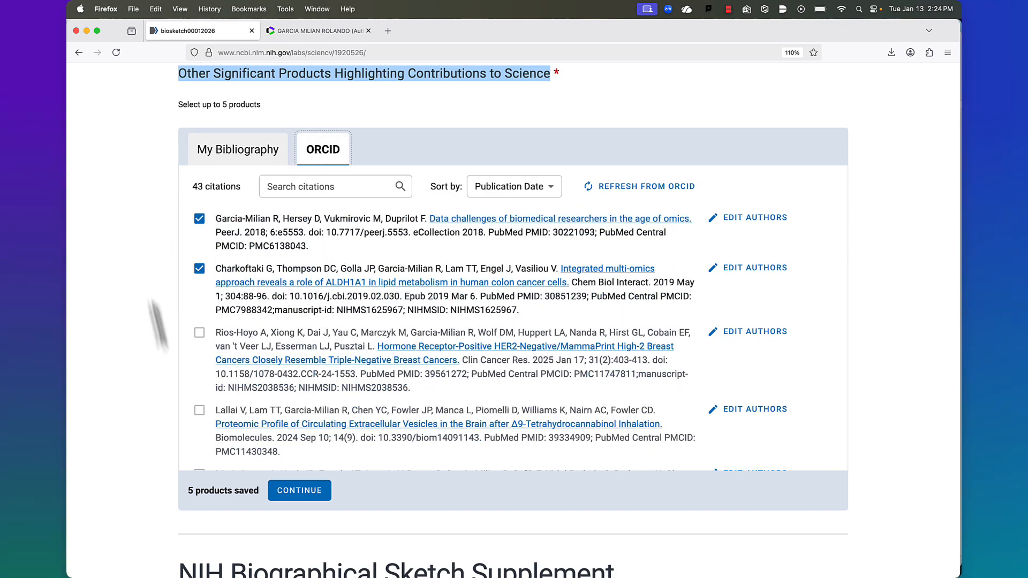
left_click(289, 490)
Examine the NIH Biographical Sketch Supplement introduction and the editable Personal Statement text, cancelling the edit without changes
scroll(292, 496, "down", 5)
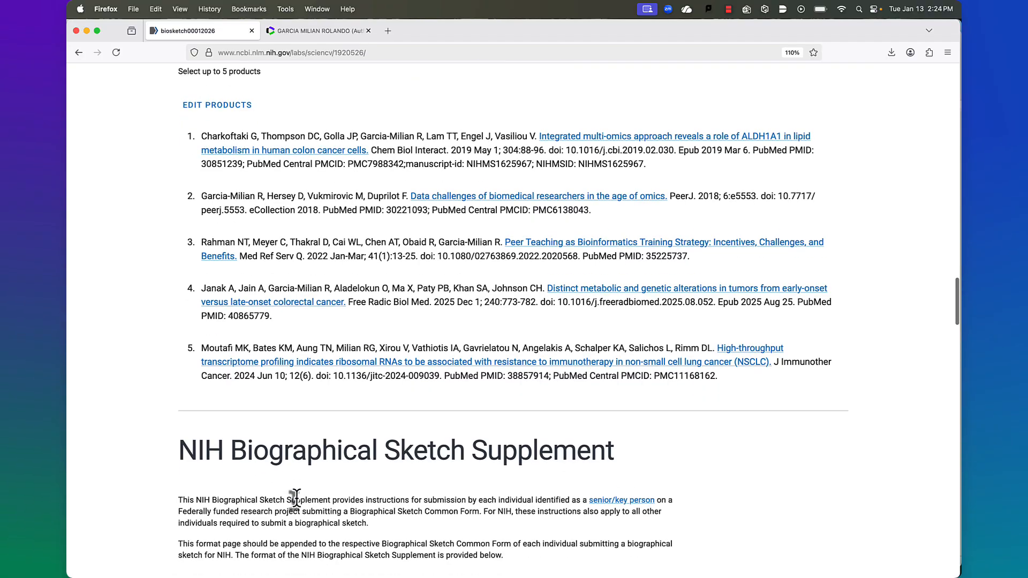
scroll(297, 503, "down", 3)
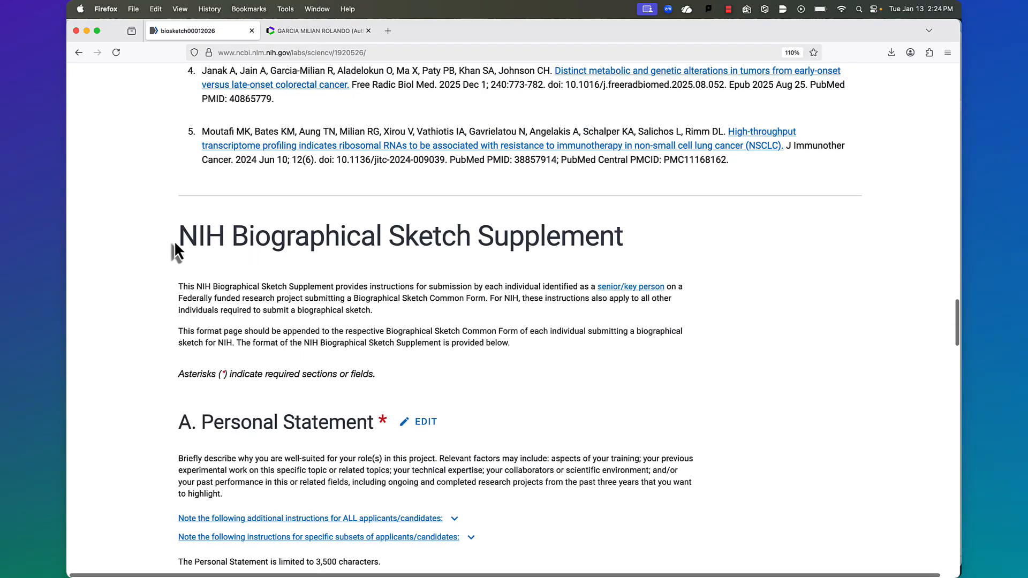
scroll(419, 277, "down", 5)
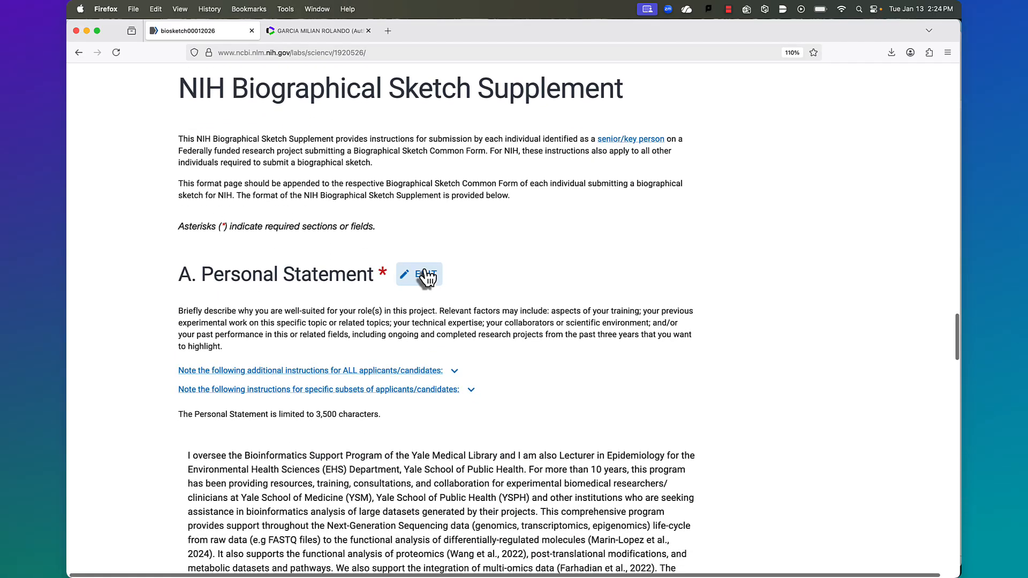
left_click(427, 277)
scroll(388, 330, "down", 2)
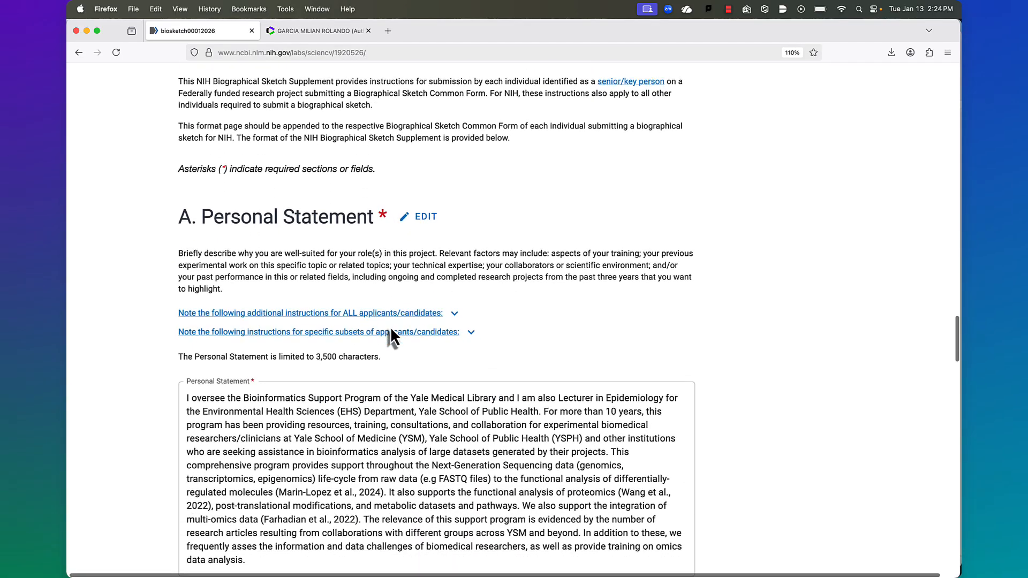
scroll(300, 278, "down", 4)
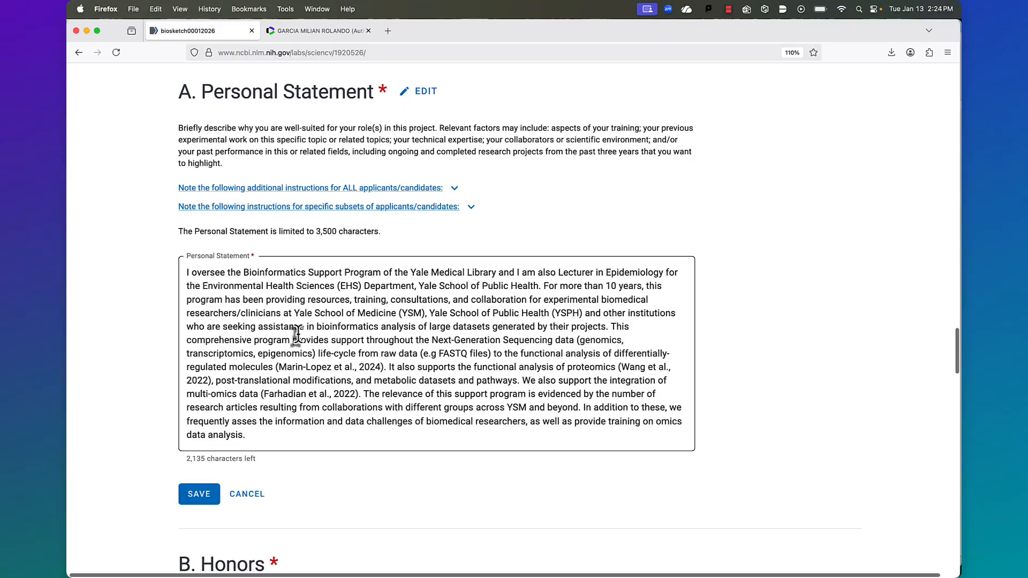
scroll(299, 343, "up", 4)
scroll(225, 493, "down", 6)
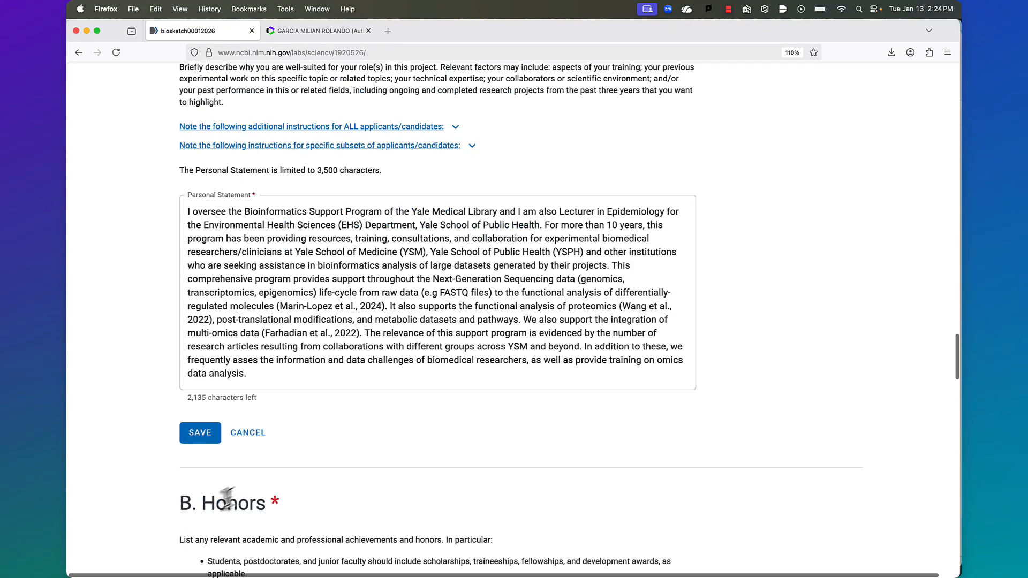
left_click(248, 432)
Examine the Honors section and the fields of a new honor entry, closing it without adding anything
scroll(310, 454, "down", 5)
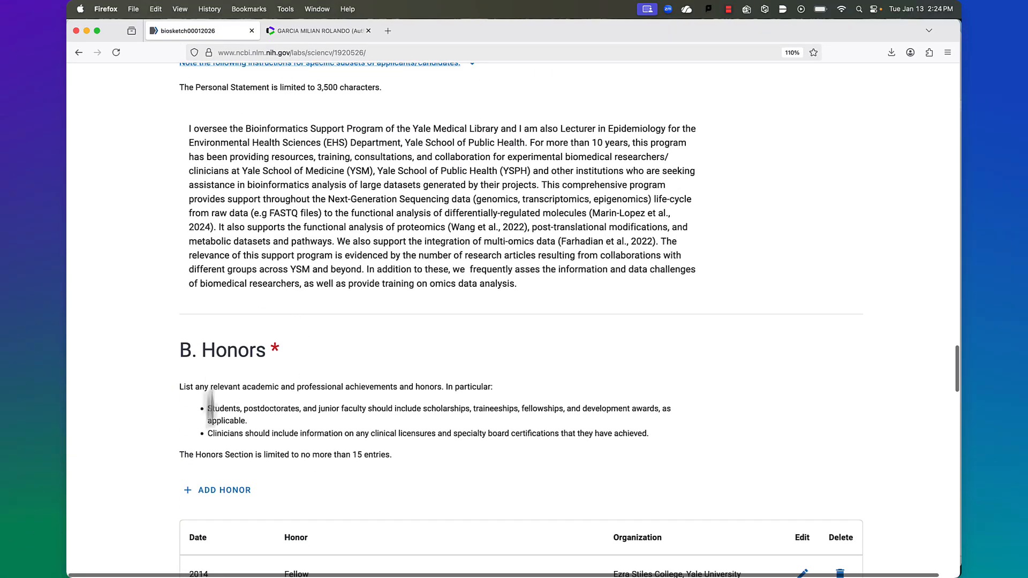
scroll(223, 433, "down", 2)
left_click(220, 352)
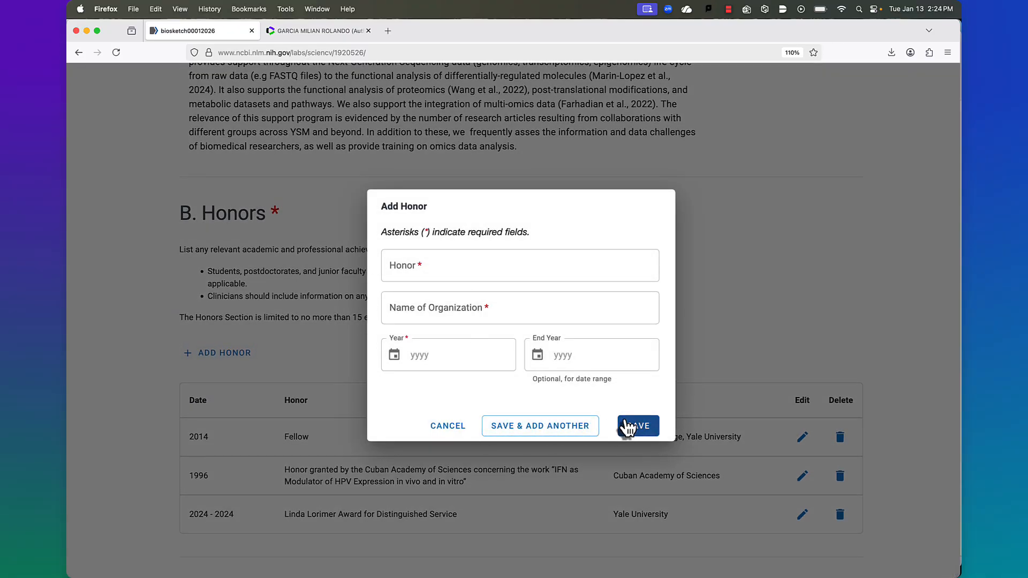
left_click(448, 426)
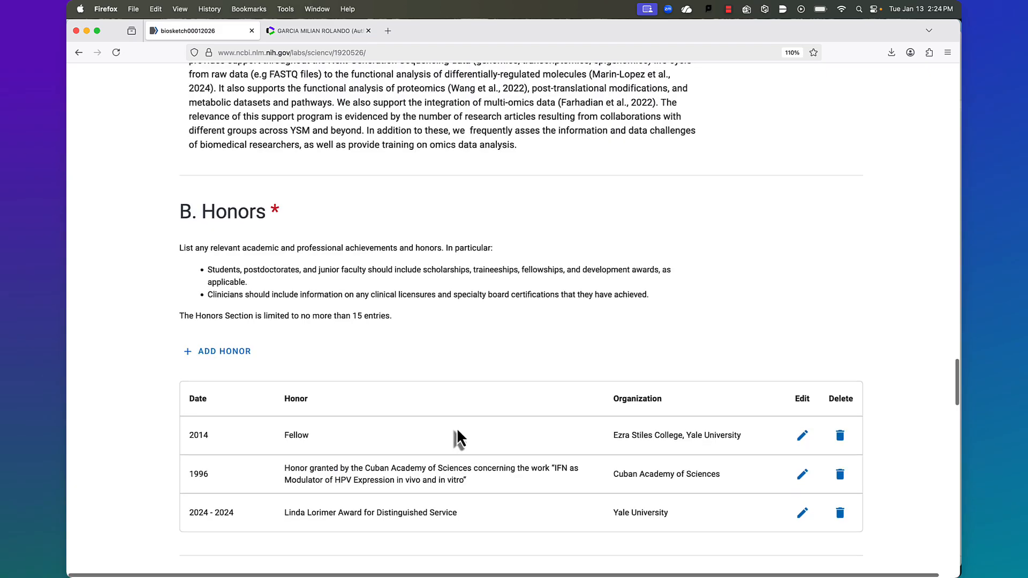
Examine the Contributions to Science instructions and the Description field of an additional contribution, cancelling the new entry without filling it in
scroll(456, 435, "down", 7)
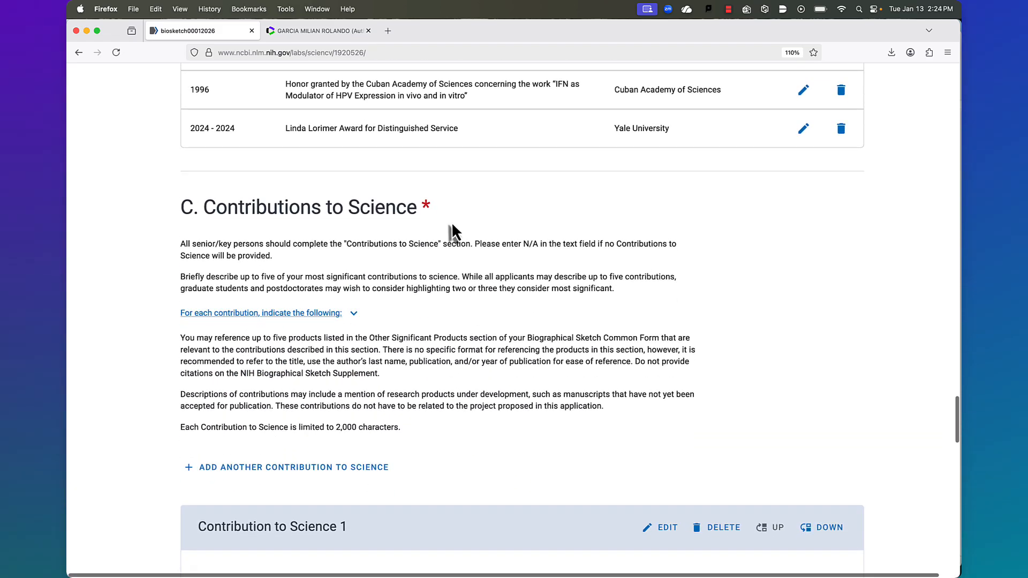
scroll(296, 409, "down", 1)
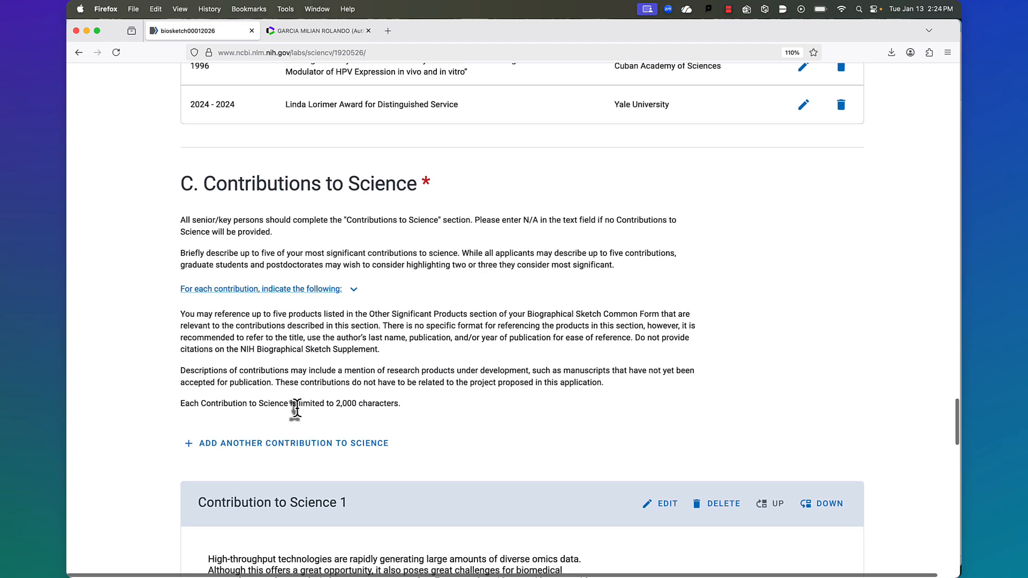
scroll(296, 408, "down", 3)
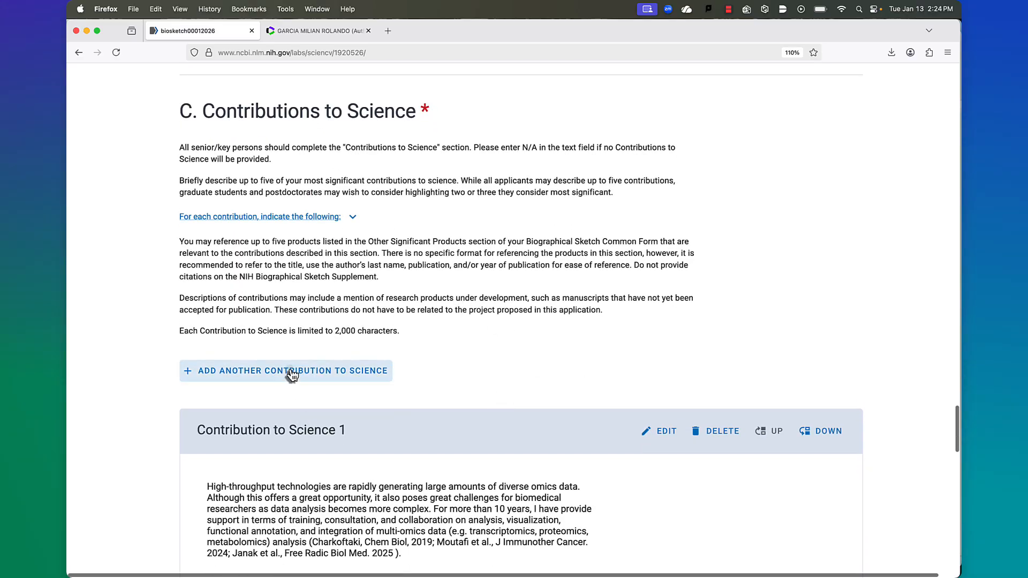
left_click(292, 374)
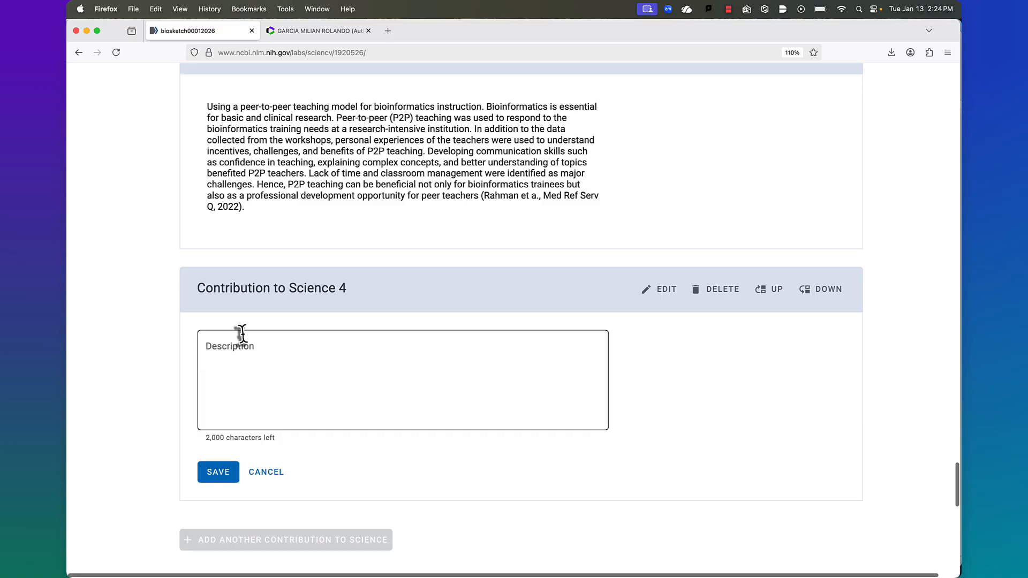
left_click(237, 347)
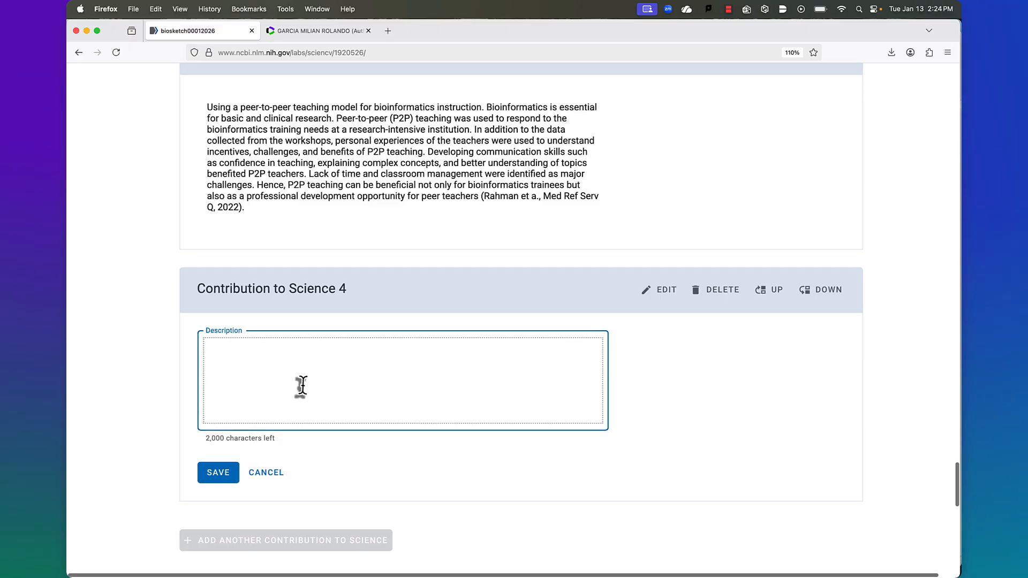
scroll(303, 386, "up", 3)
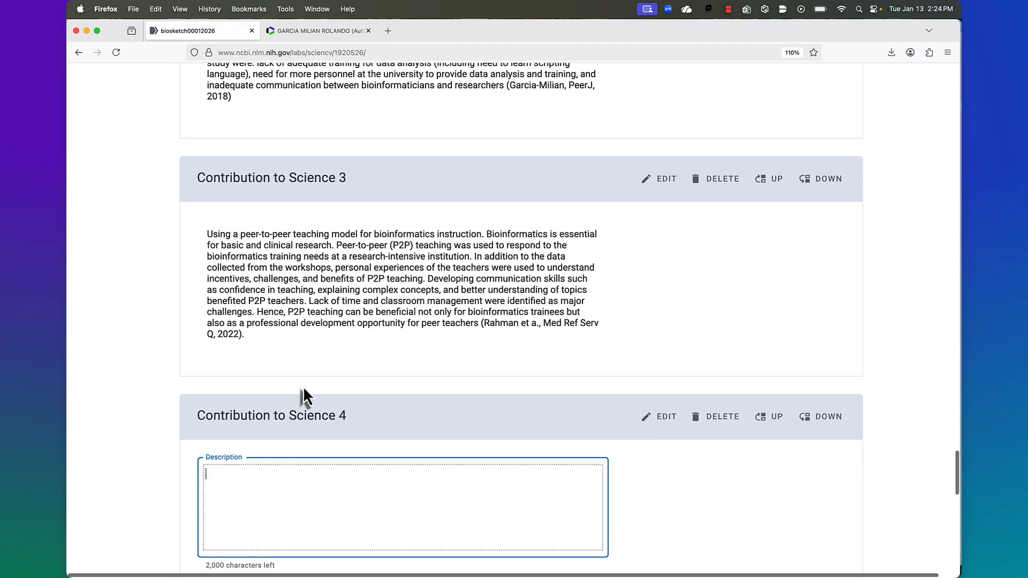
left_click(727, 420)
scroll(387, 505, "down", 2)
scroll(386, 504, "down", 2)
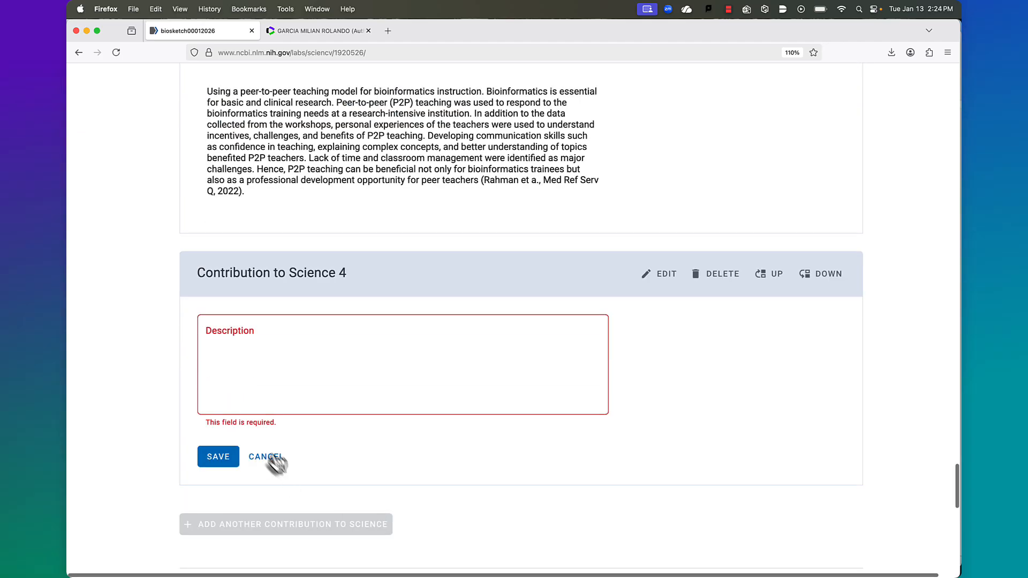
left_click(268, 456)
scroll(380, 337, "up", 2)
scroll(381, 338, "up", 2)
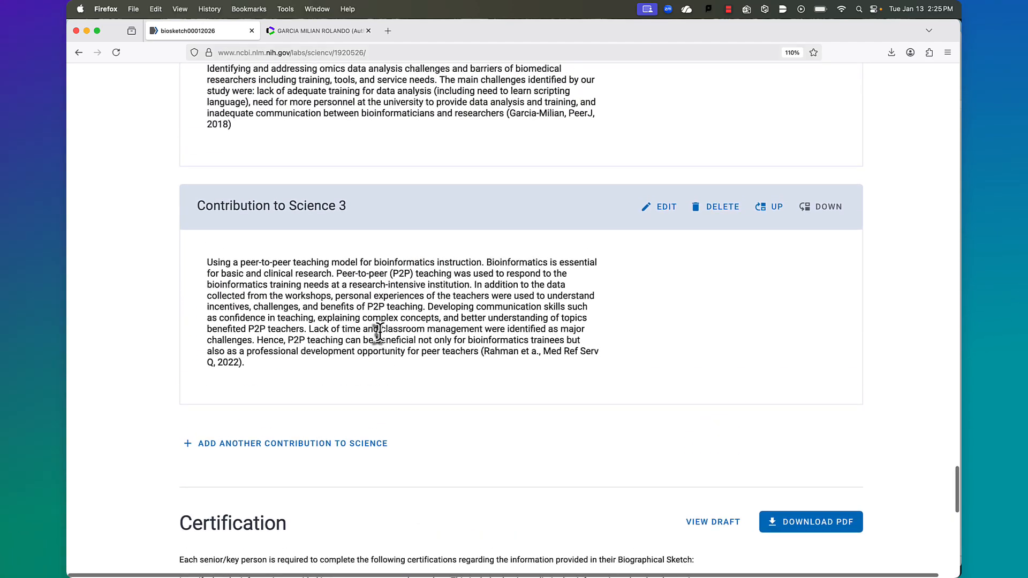
Examine the in-text citation ending Contribution to Science 3, the neighbouring contributions and the Certification section
left_click_drag(481, 352, 592, 384)
scroll(563, 335, "up", 2)
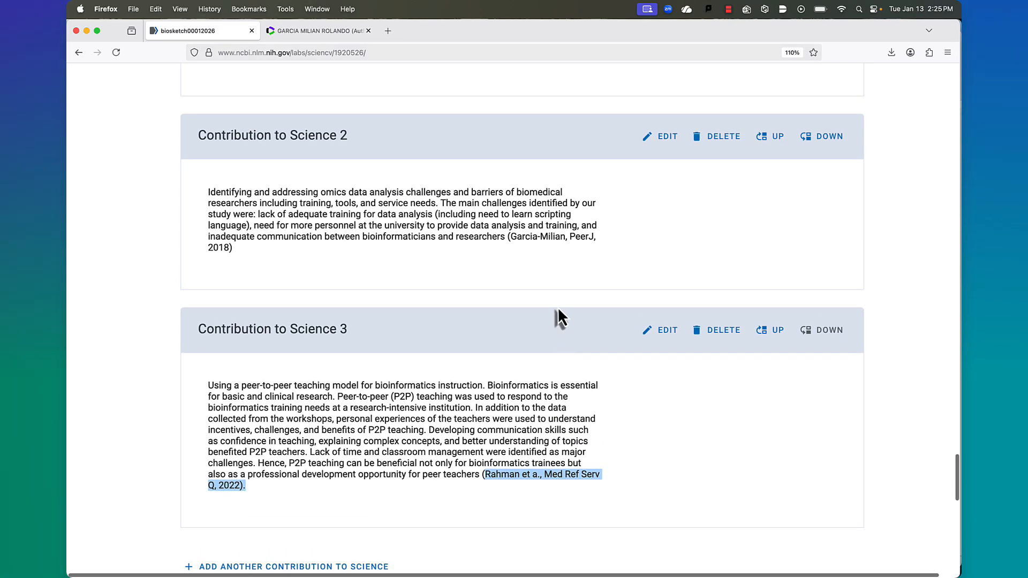
scroll(558, 308, "up", 3)
scroll(557, 307, "down", 5)
scroll(556, 307, "down", 6)
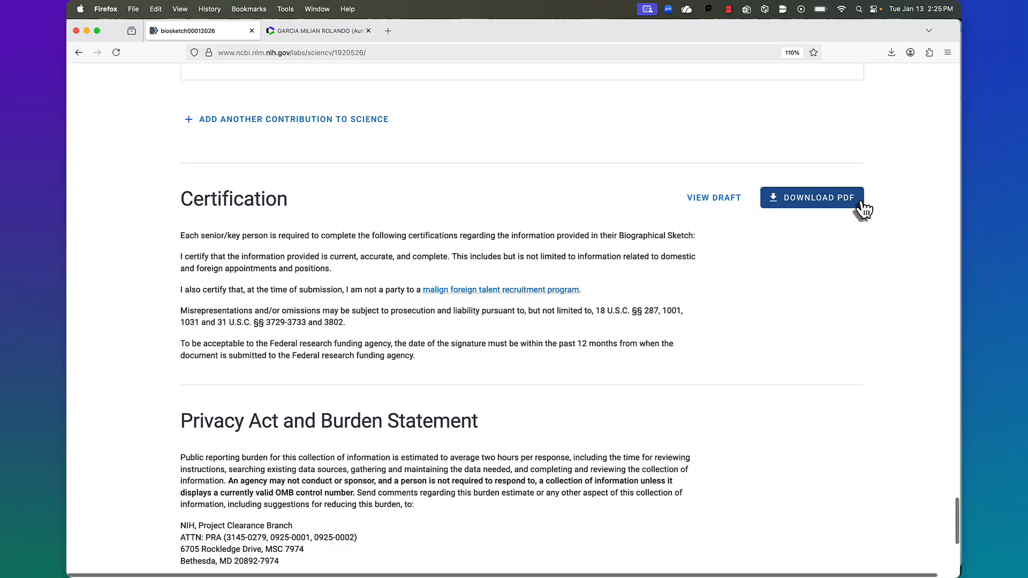
Certify the biographical sketch and download it as a PDF, dismissing the downloads list
scroll(863, 210, "up", 2)
scroll(863, 210, "up", 2)
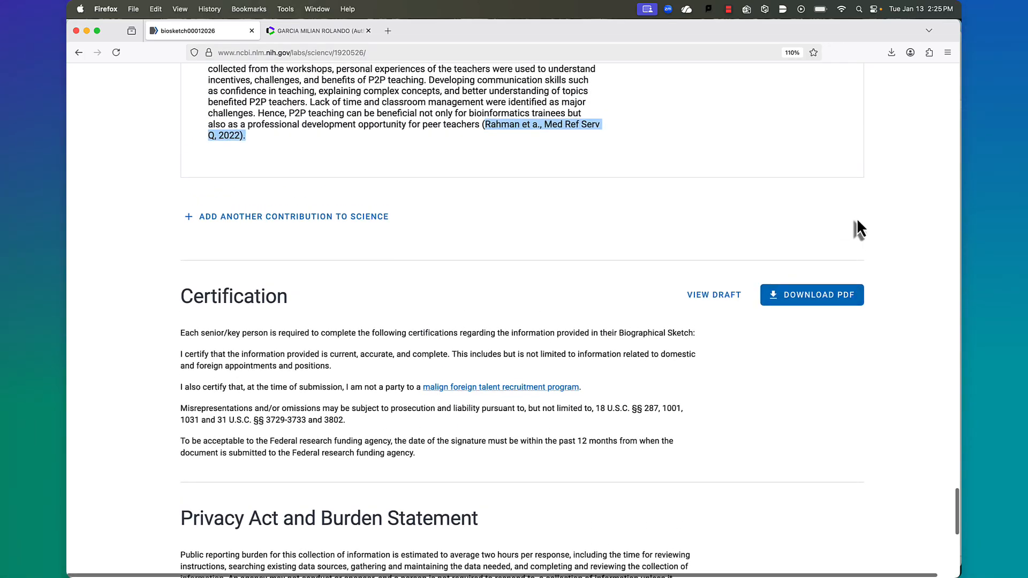
scroll(857, 217, "up", 1)
scroll(857, 218, "down", 3)
scroll(860, 226, "down", 1)
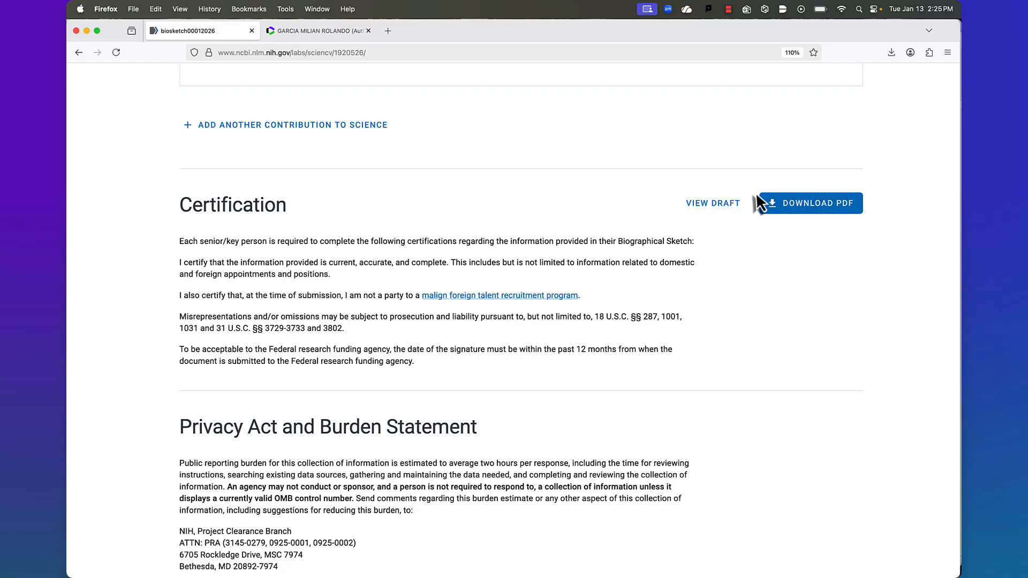
left_click(824, 206)
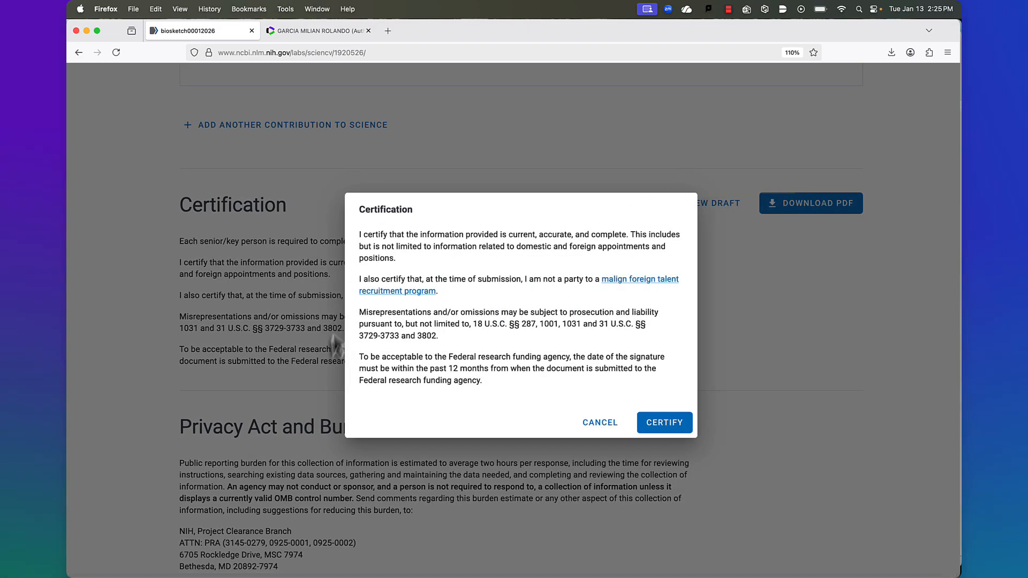
left_click(676, 426)
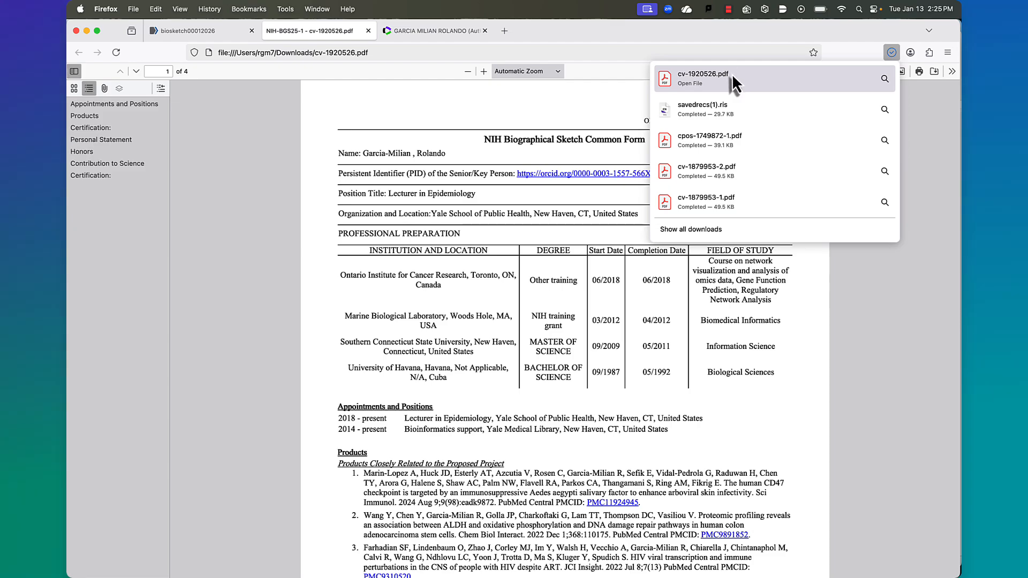
left_click(570, 116)
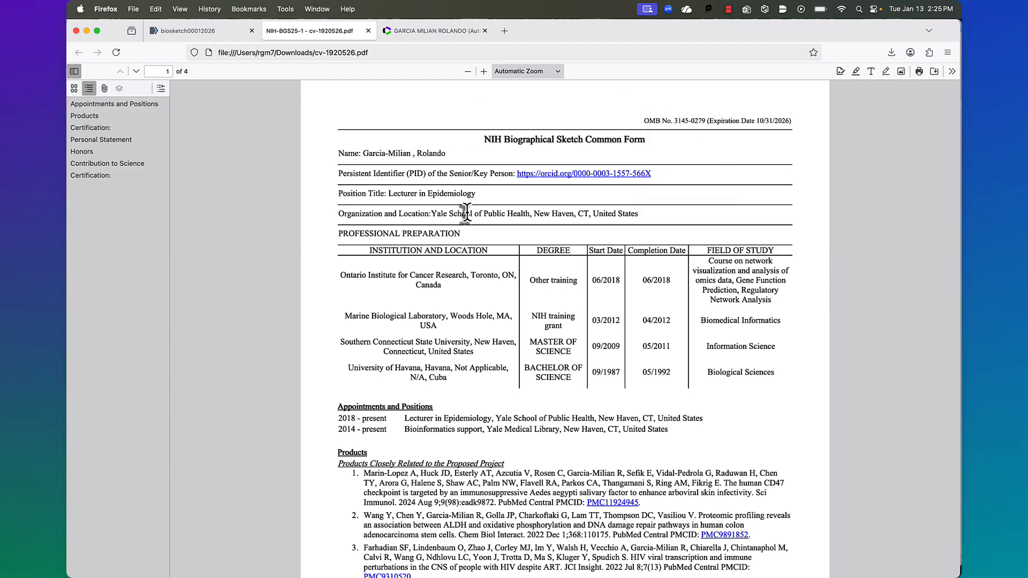
Examine the downloaded biosketch PDF and its OMB number and expiration date line, closing the PDF when finished
scroll(467, 213, "down", 5)
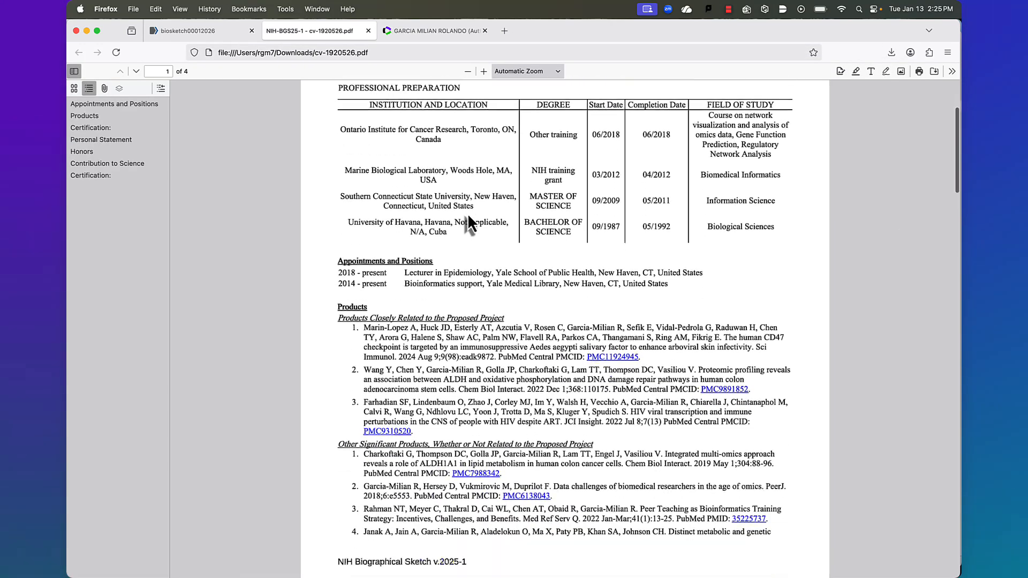
scroll(468, 214, "down", 10)
scroll(468, 213, "up", 15)
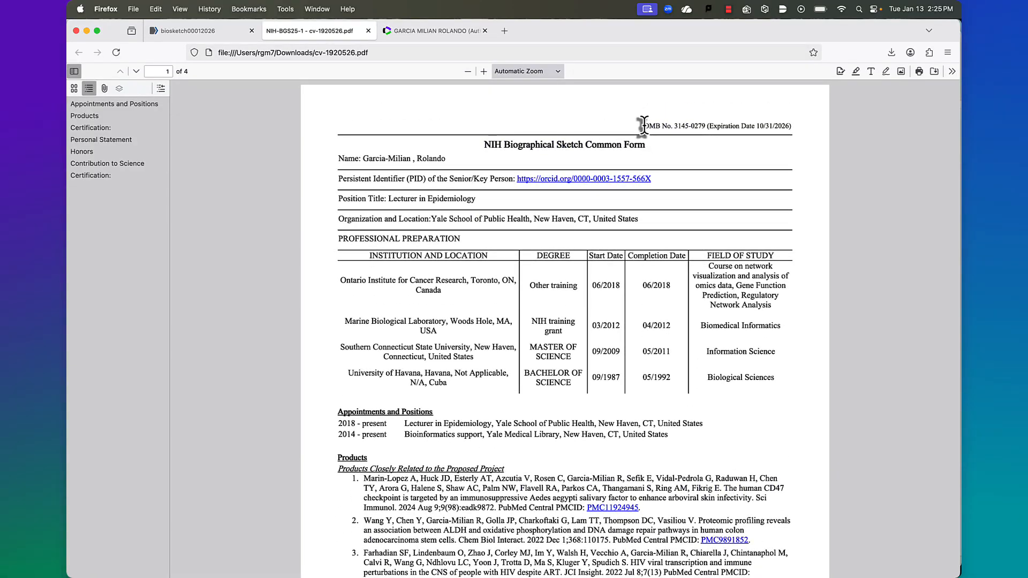
left_click_drag(644, 124, 779, 123)
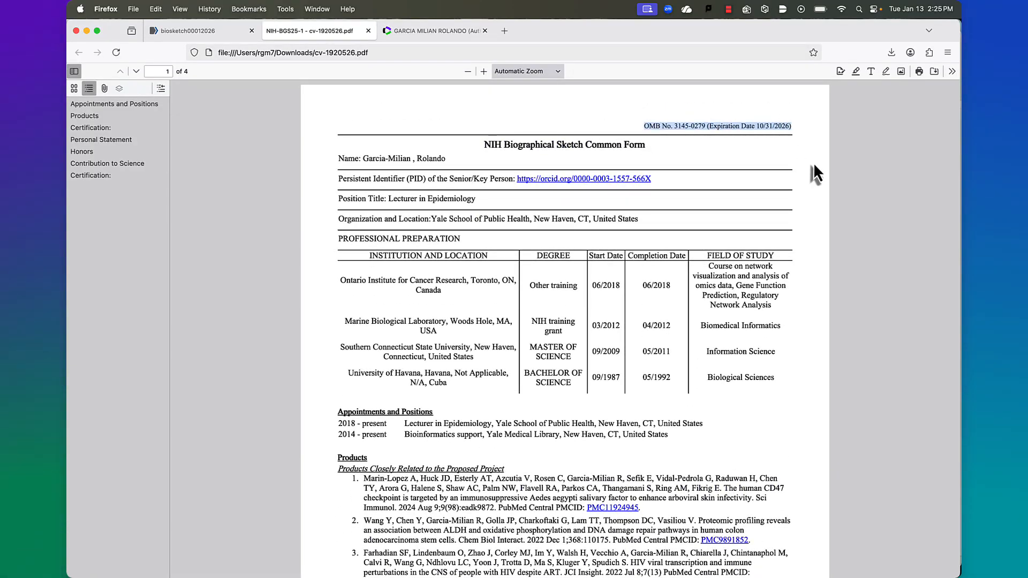
key("super+w")
Return to the SciENcv home page and start a new document named Current and pending OS00012026
left_click(232, 202)
scroll(421, 368, "down", 1)
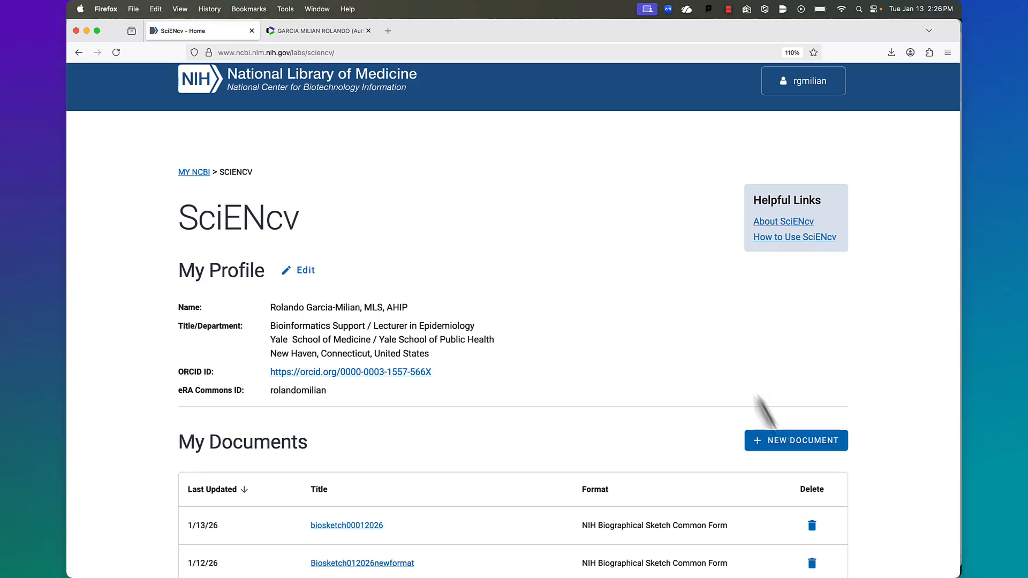
left_click(794, 439)
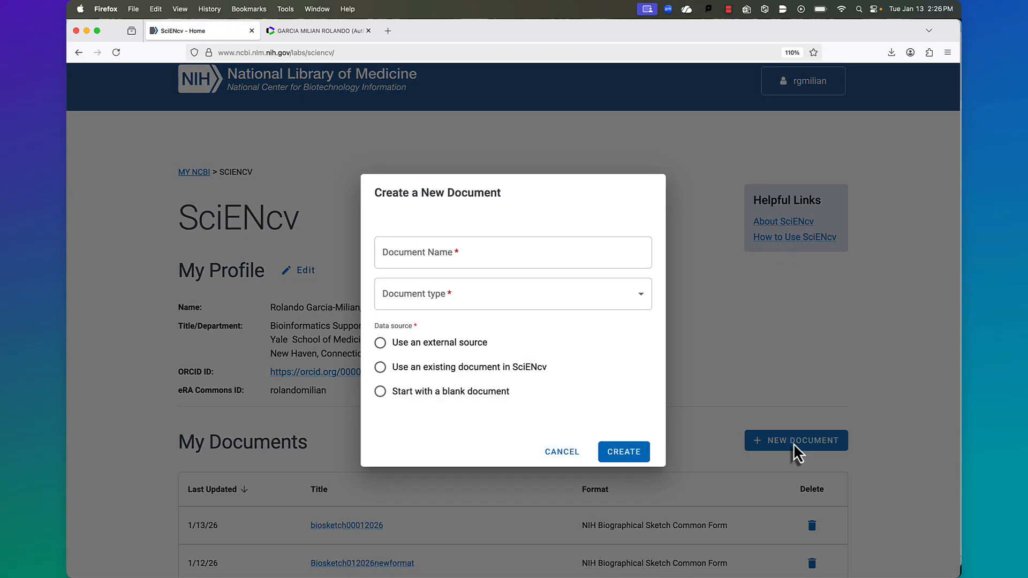
left_click(441, 249)
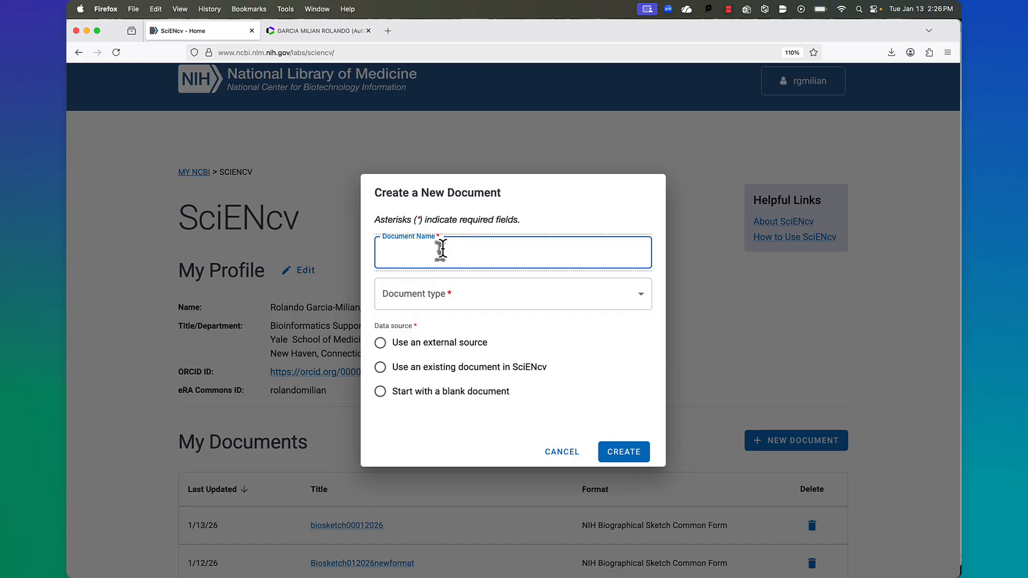
type("C&")
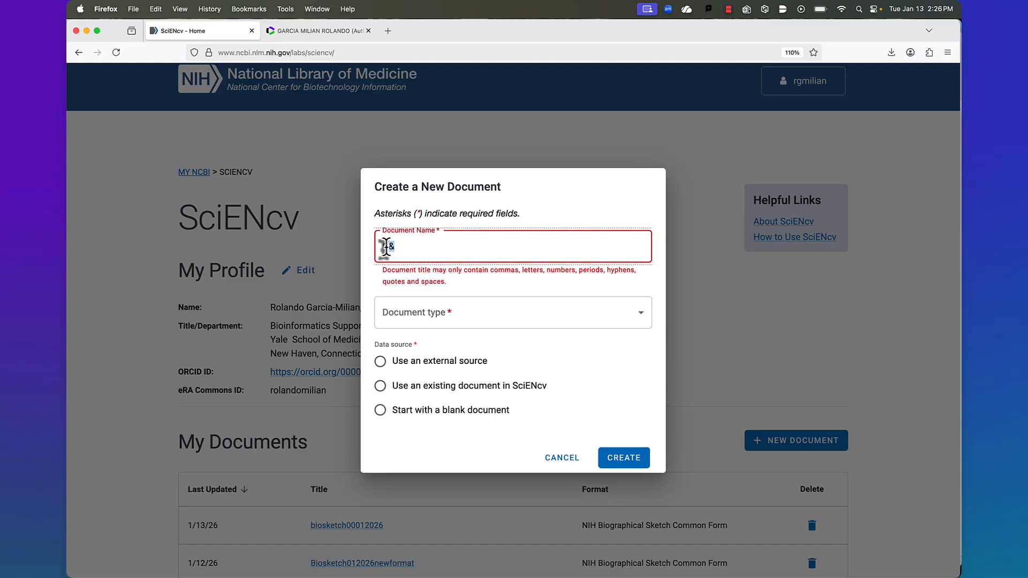
key("BackSpace")
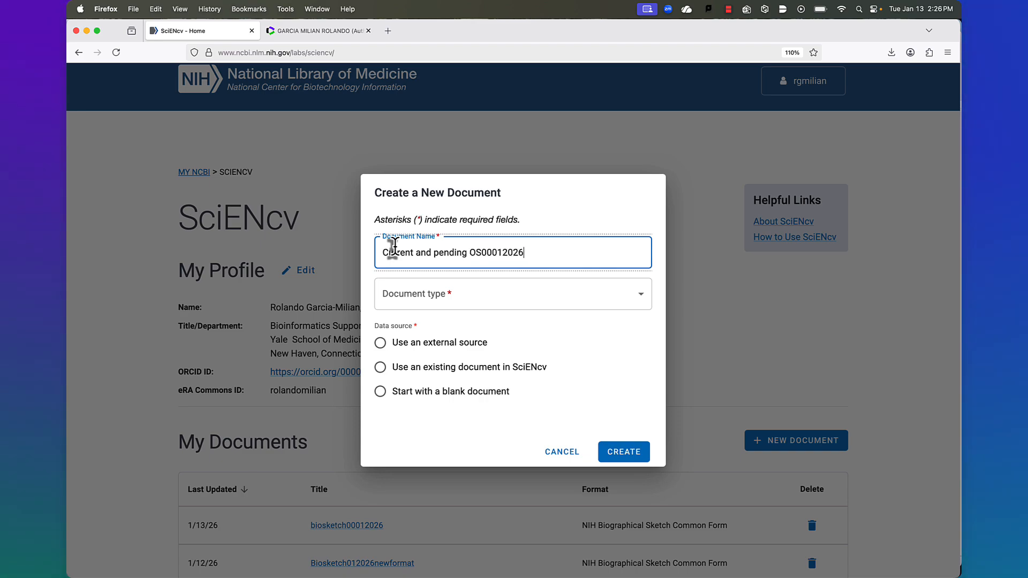
Create the document as an NIH Current and Pending (Other) Support Common Form, using the existing SciENcv document "other support 10 2025" as data source
left_click(442, 294)
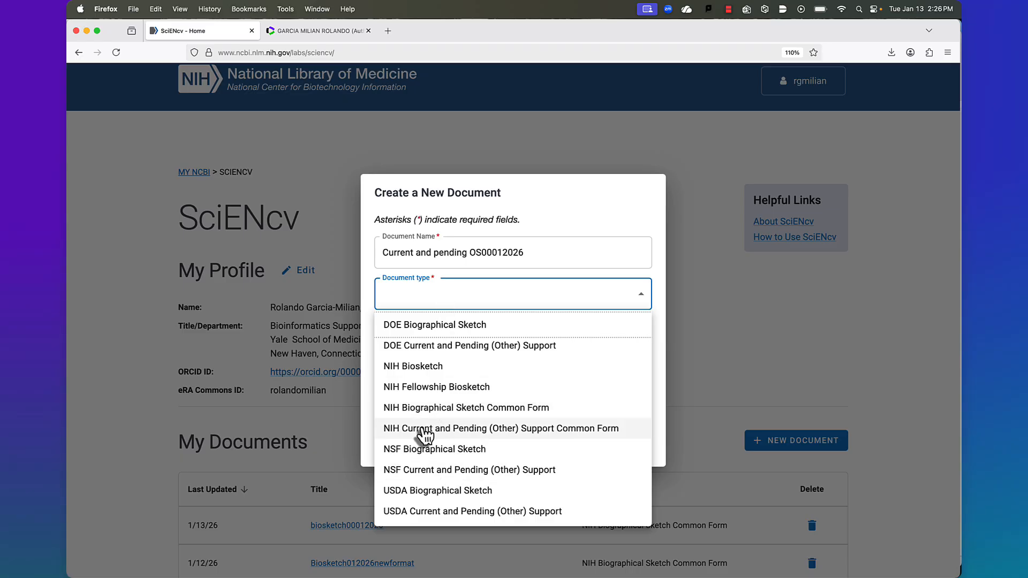
left_click(546, 436)
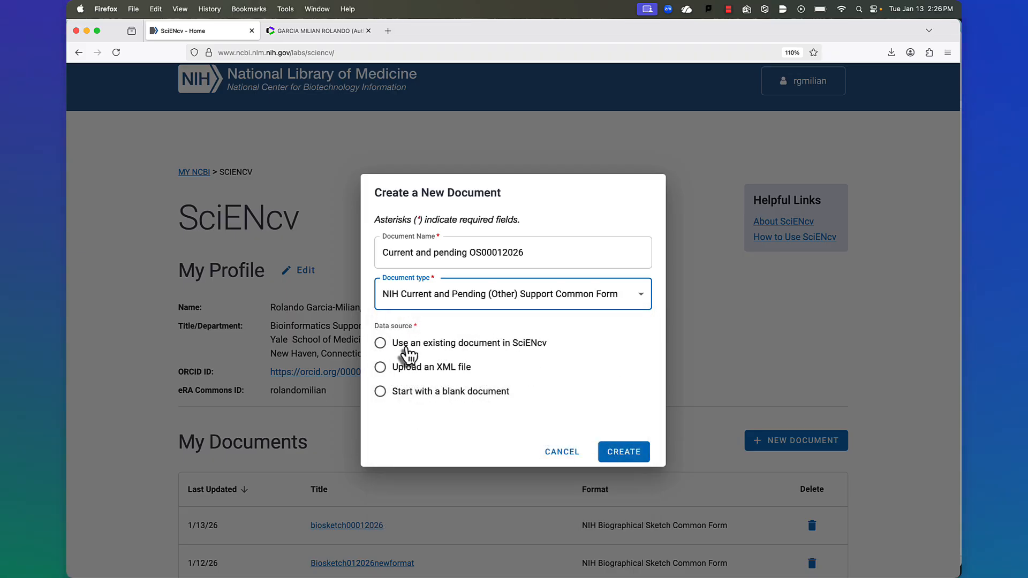
left_click(380, 344)
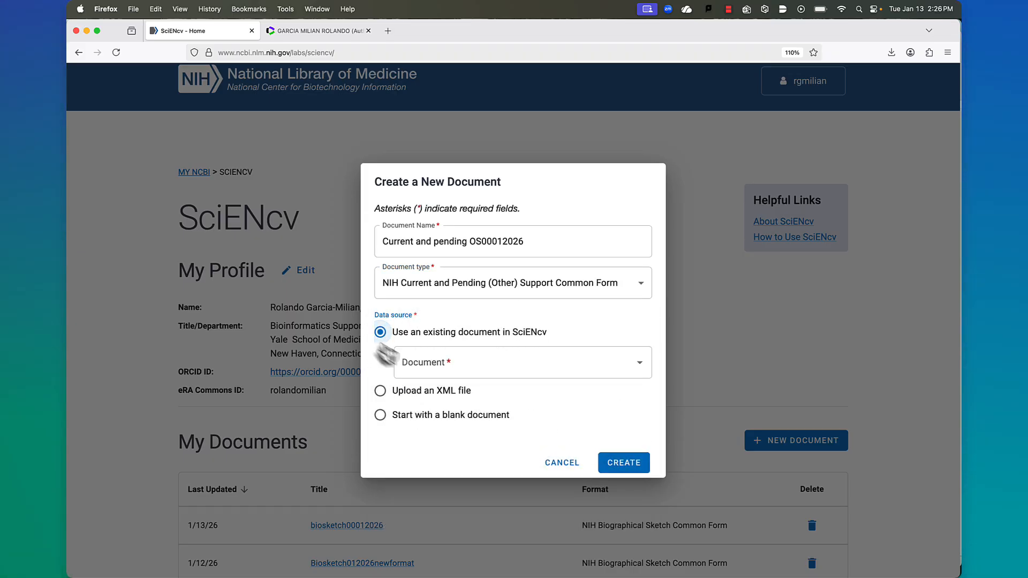
left_click(435, 361)
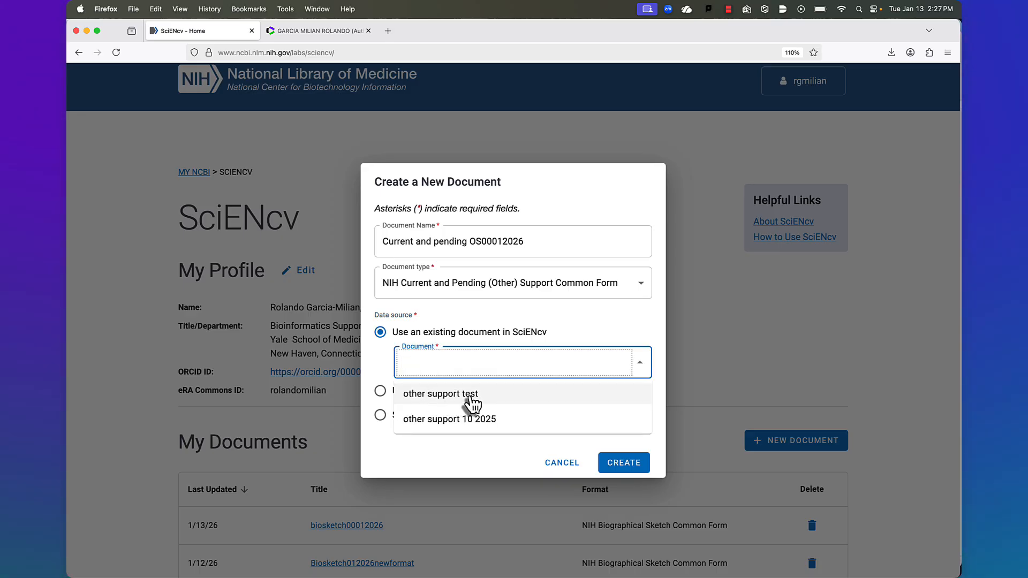
left_click(468, 420)
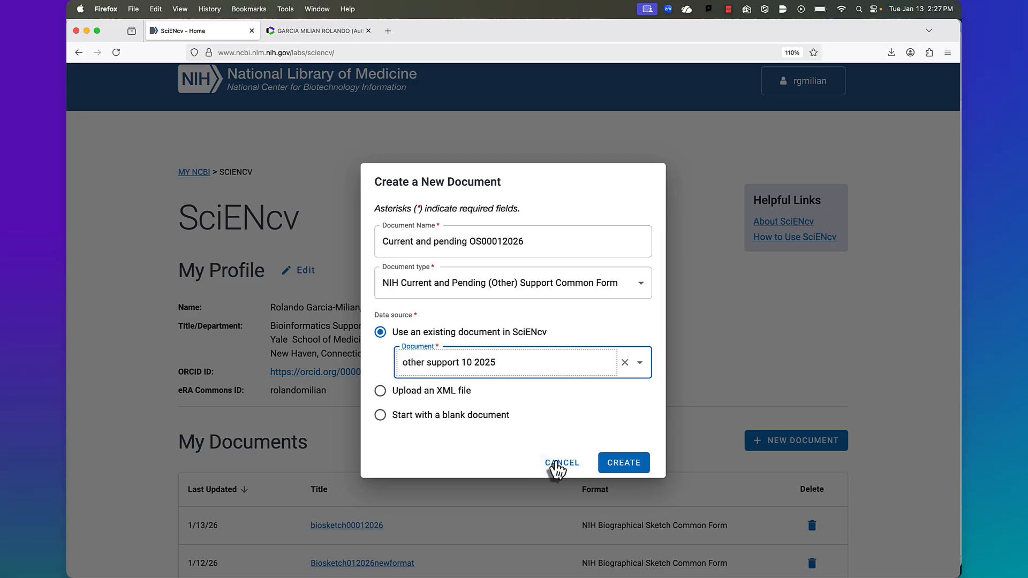
left_click(627, 468)
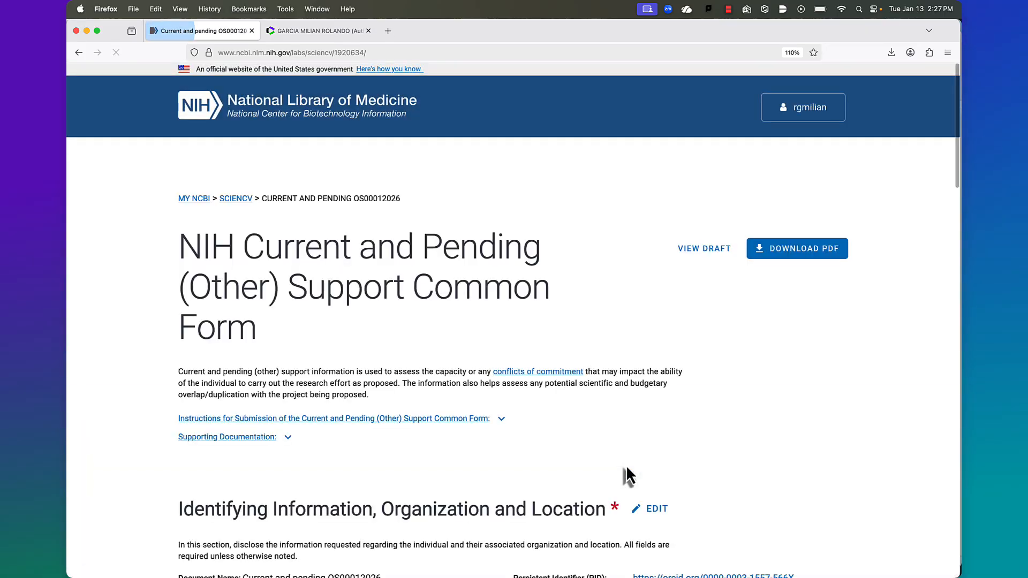
Examine the editable Identifying Information, Organization and Location fields, cancelling the edit without changes
scroll(626, 466, "down", 3)
scroll(626, 465, "down", 2)
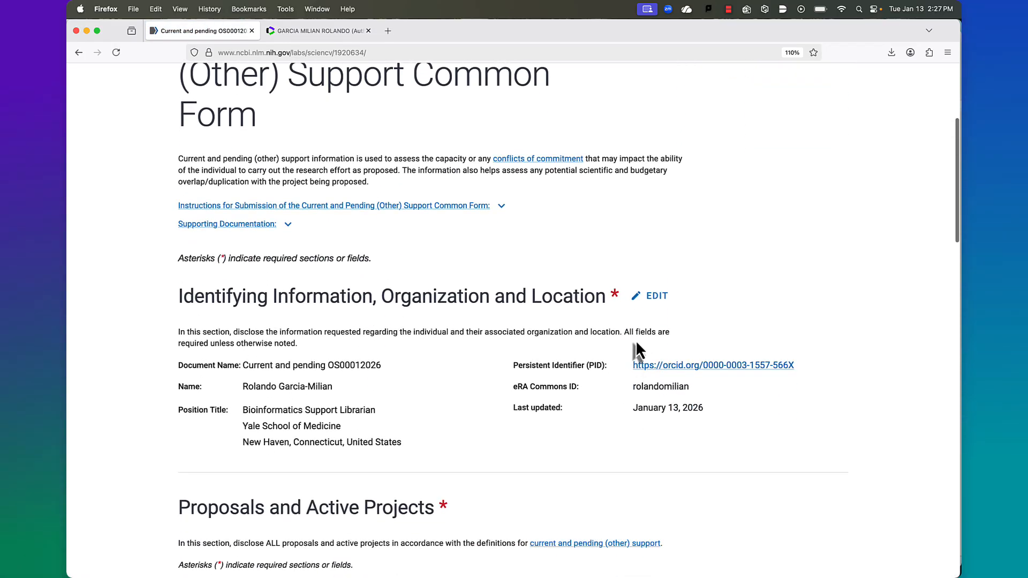
left_click(654, 297)
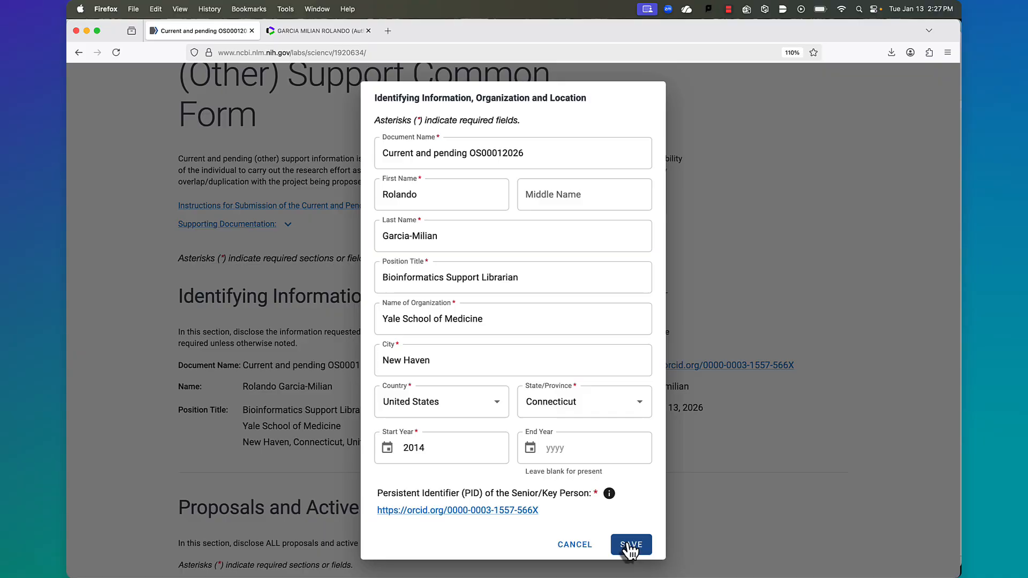
left_click(575, 545)
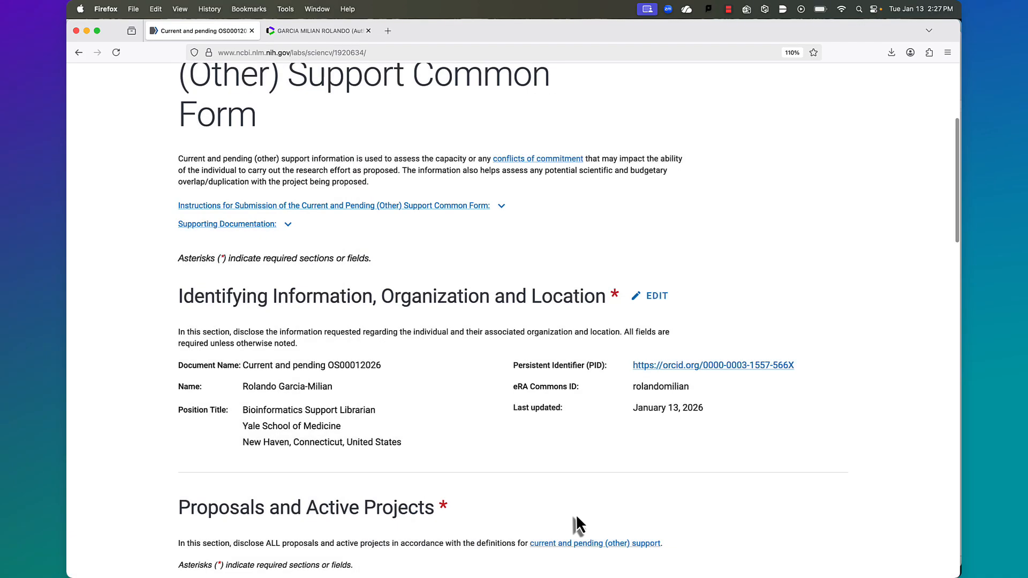
Examine the Proposals and Active Projects section and the fields of a new project entry, cancelling the entry without filling it in
scroll(576, 515, "down", 5)
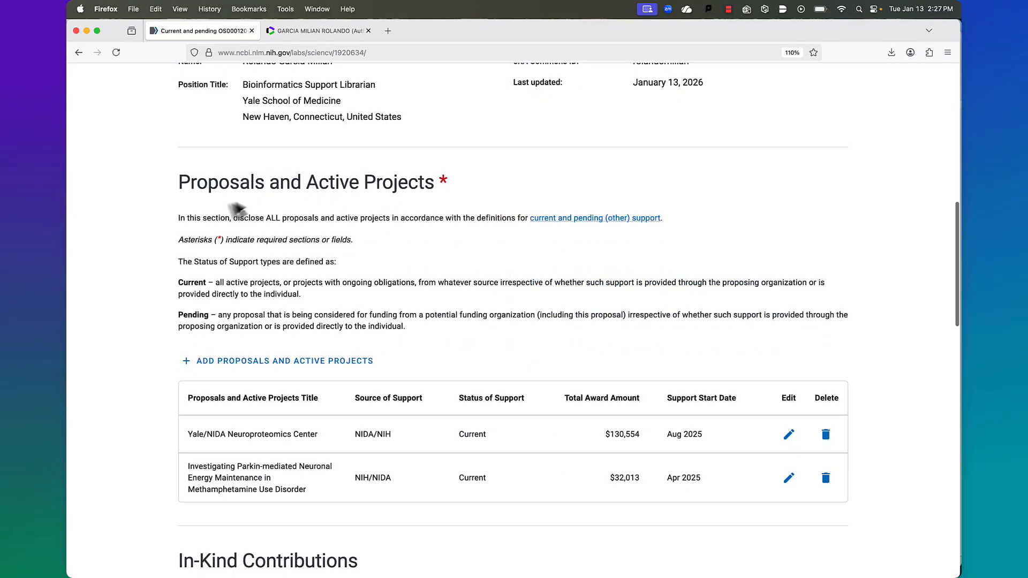
scroll(240, 320, "down", 1)
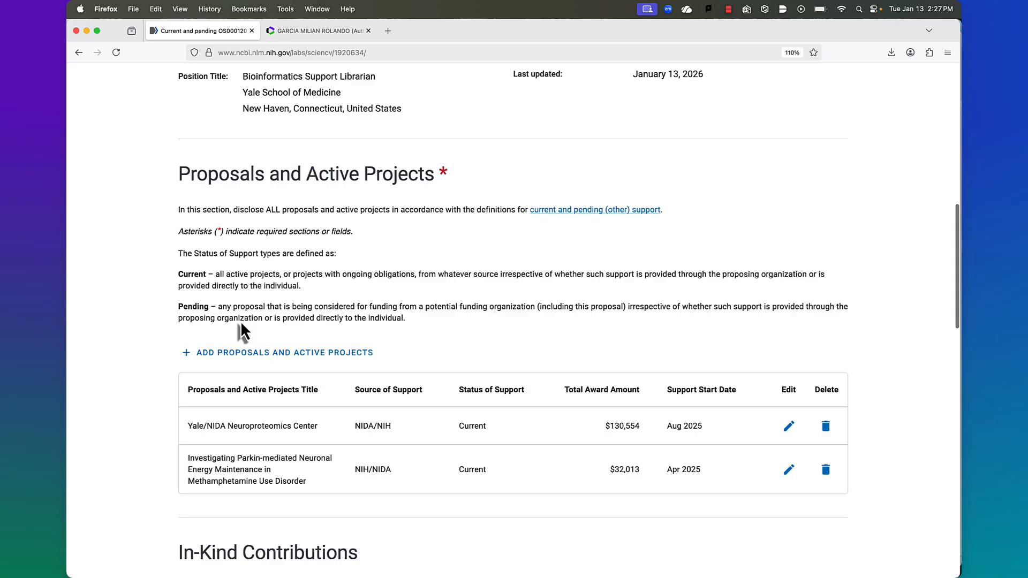
left_click(258, 352)
scroll(456, 386, "down", 4)
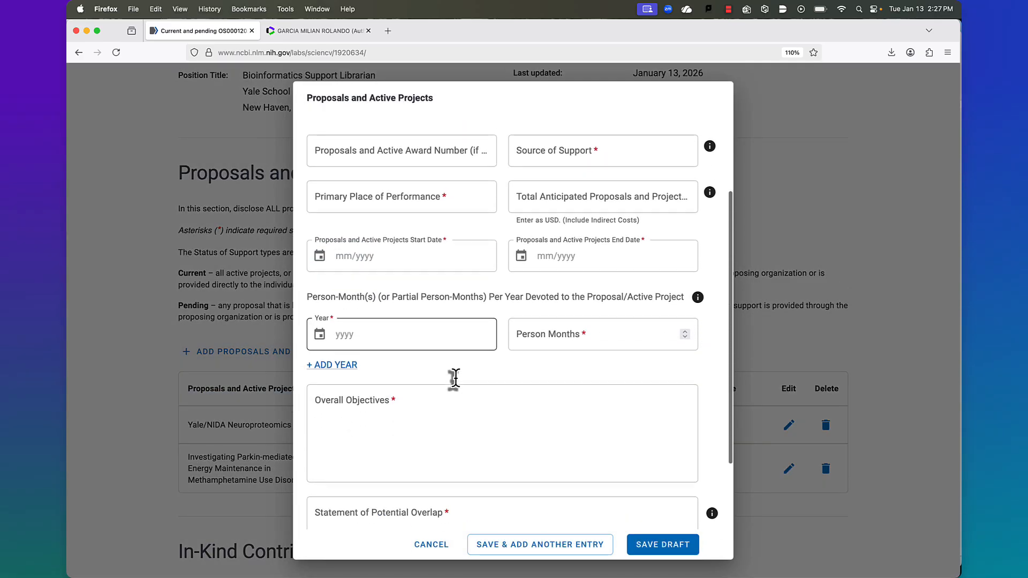
scroll(455, 378, "down", 2)
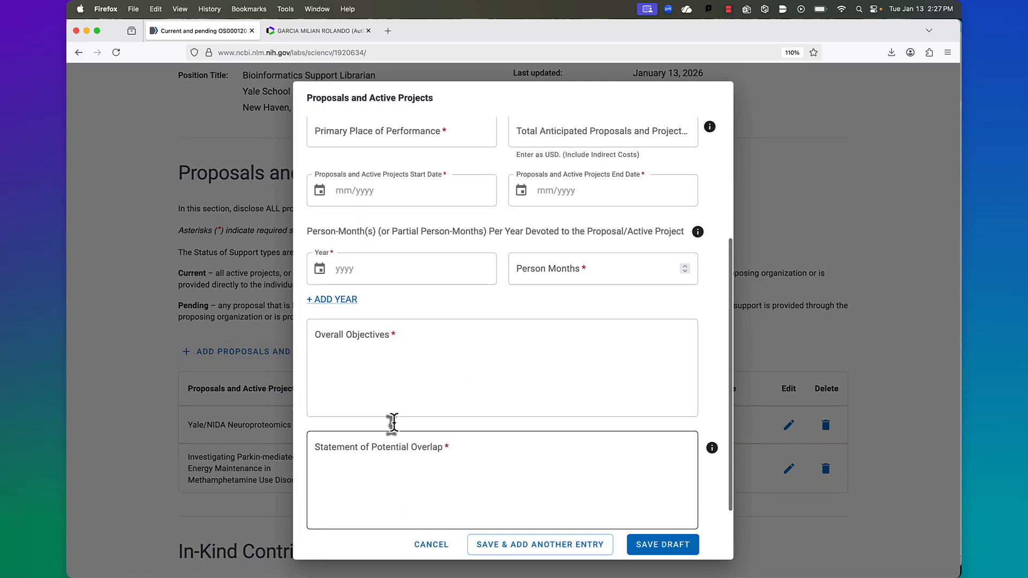
scroll(392, 420, "up", 4)
scroll(392, 420, "down", 6)
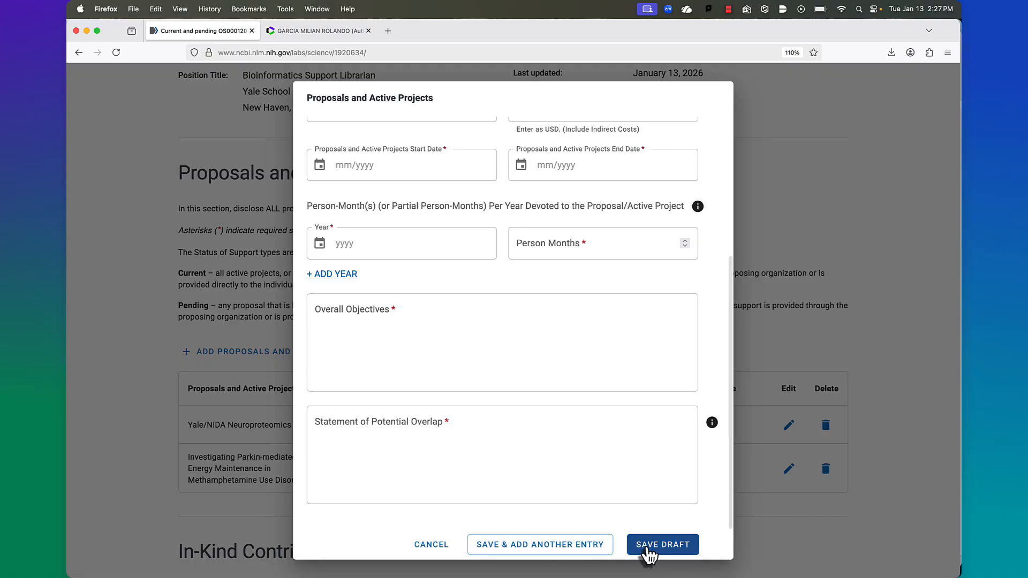
left_click(438, 545)
Examine the In-Kind Contributions section and the fields of a new contribution entry, cancelling the entry without filling it in
scroll(441, 466, "down", 3)
scroll(441, 466, "down", 3)
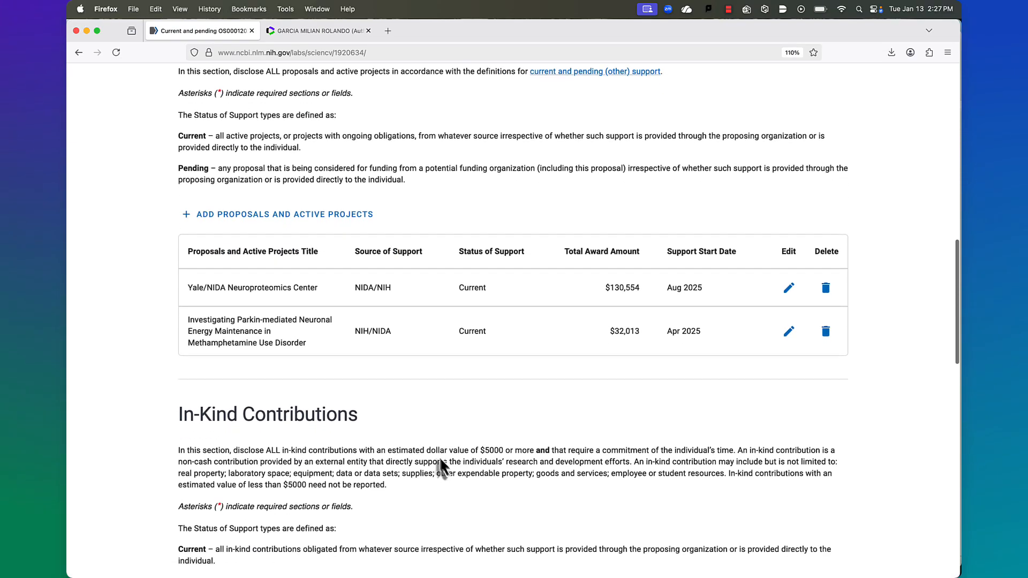
scroll(394, 369, "down", 3)
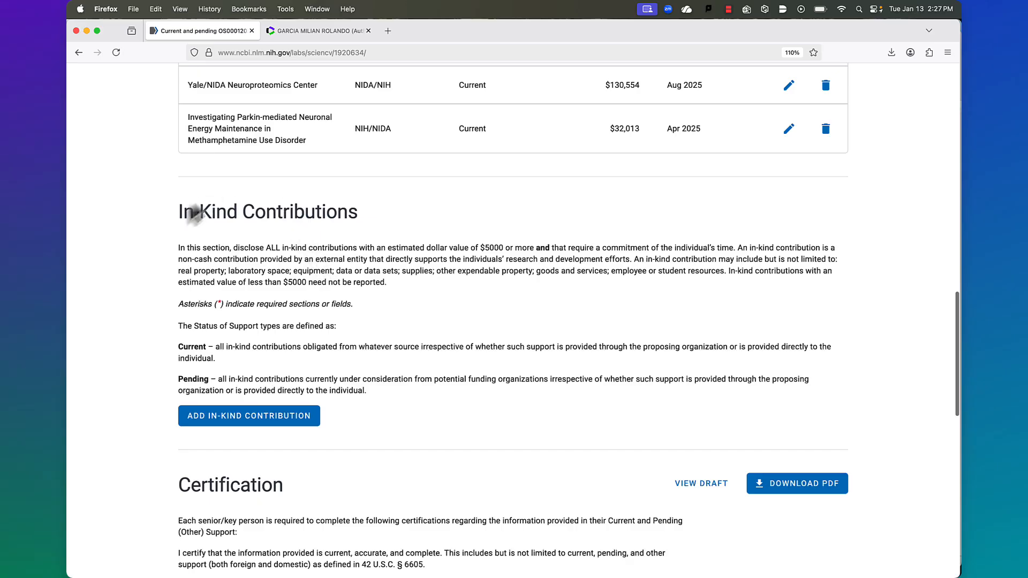
scroll(271, 354, "down", 2)
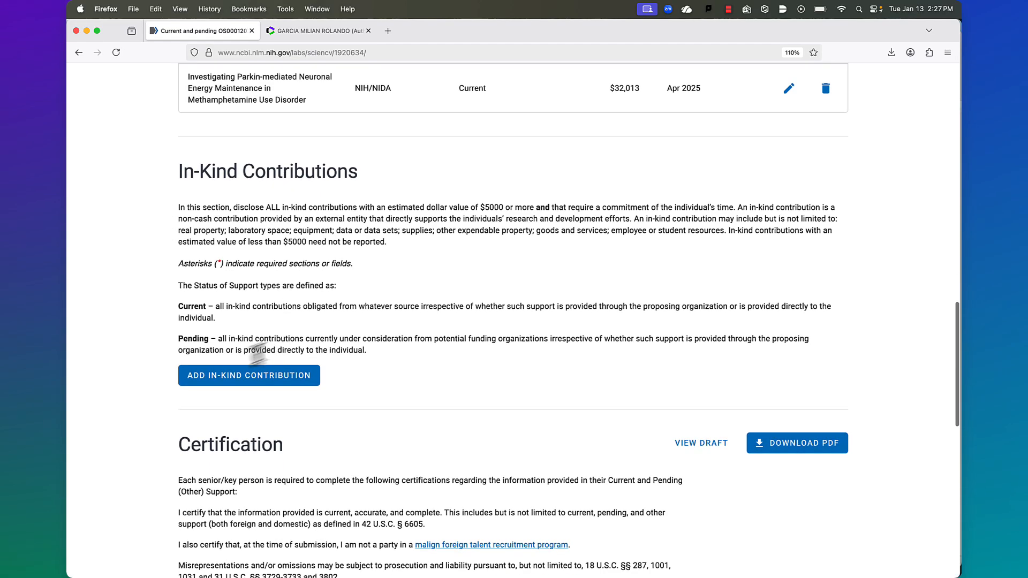
left_click(235, 377)
scroll(413, 255, "down", 1)
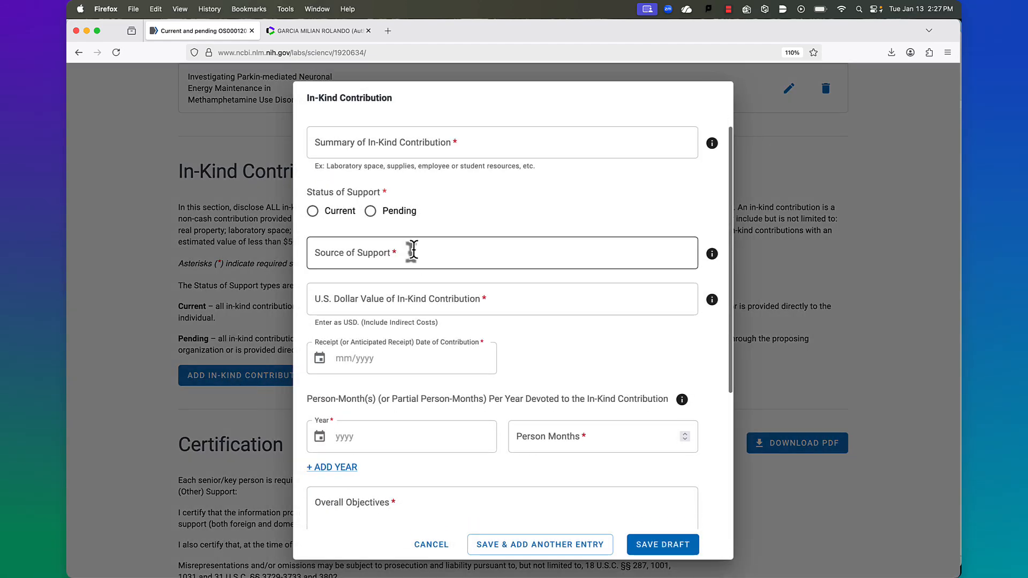
scroll(412, 255, "up", 1)
scroll(434, 197, "down", 3)
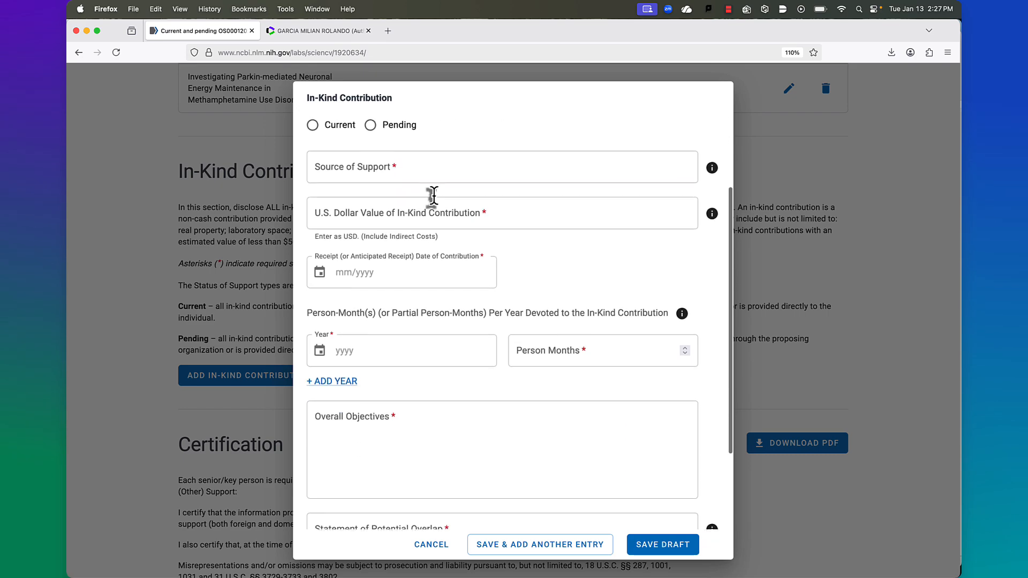
scroll(432, 197, "up", 2)
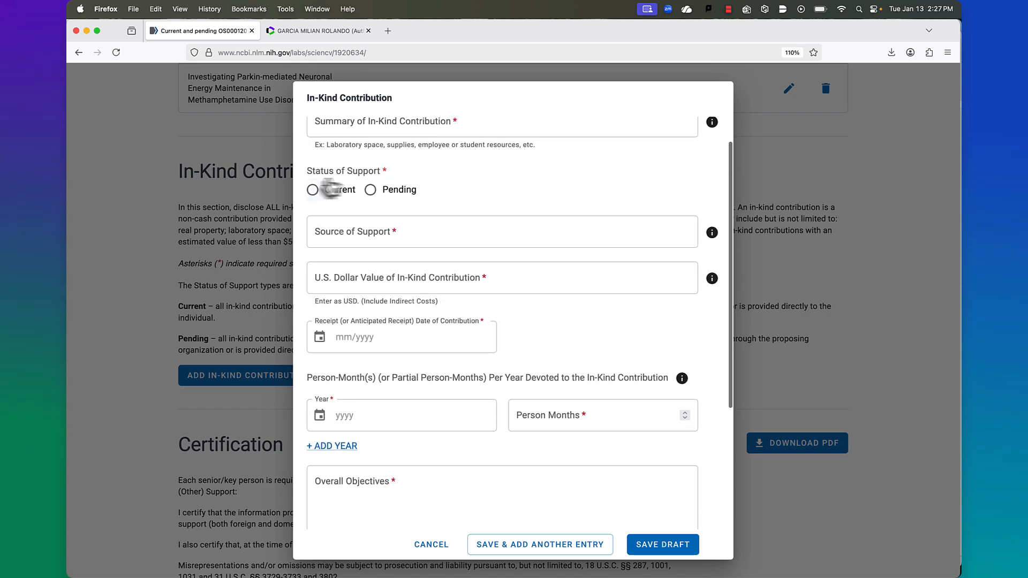
scroll(470, 253, "down", 3)
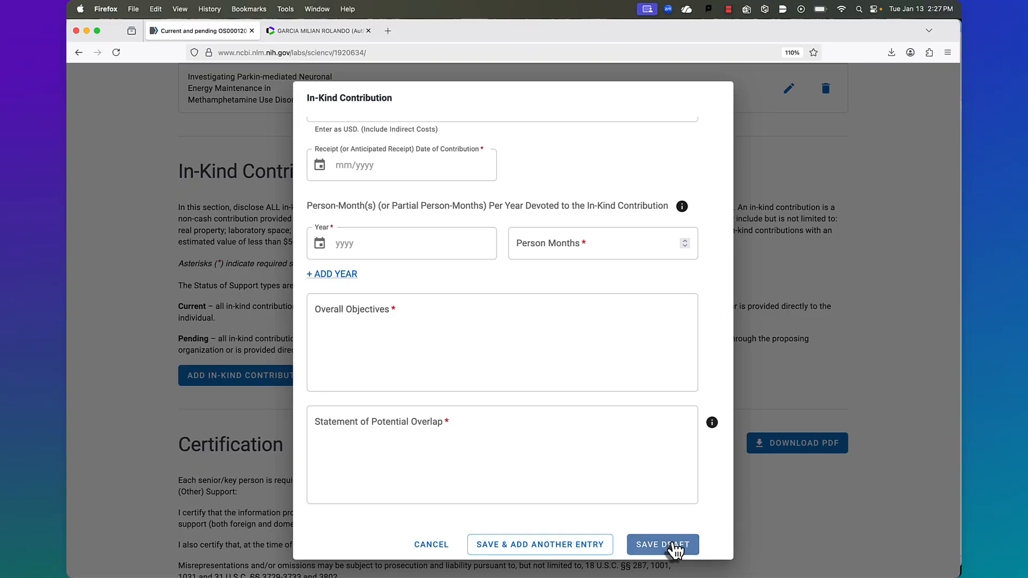
left_click(438, 546)
Download the Current and Pending (Other) Support form as a PDF, certifying that its information is current, accurate and complete
scroll(502, 511, "down", 5)
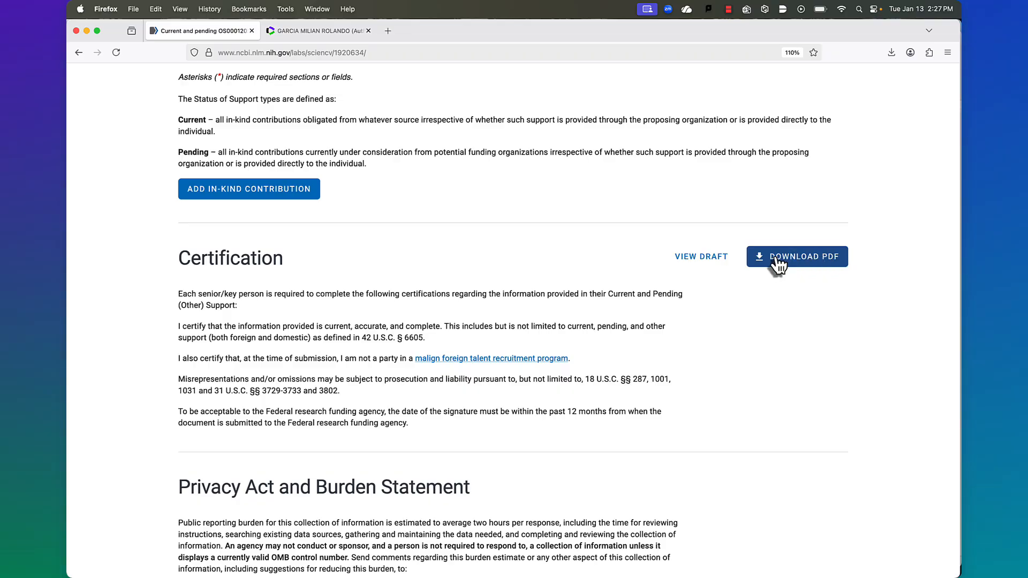
left_click(776, 259)
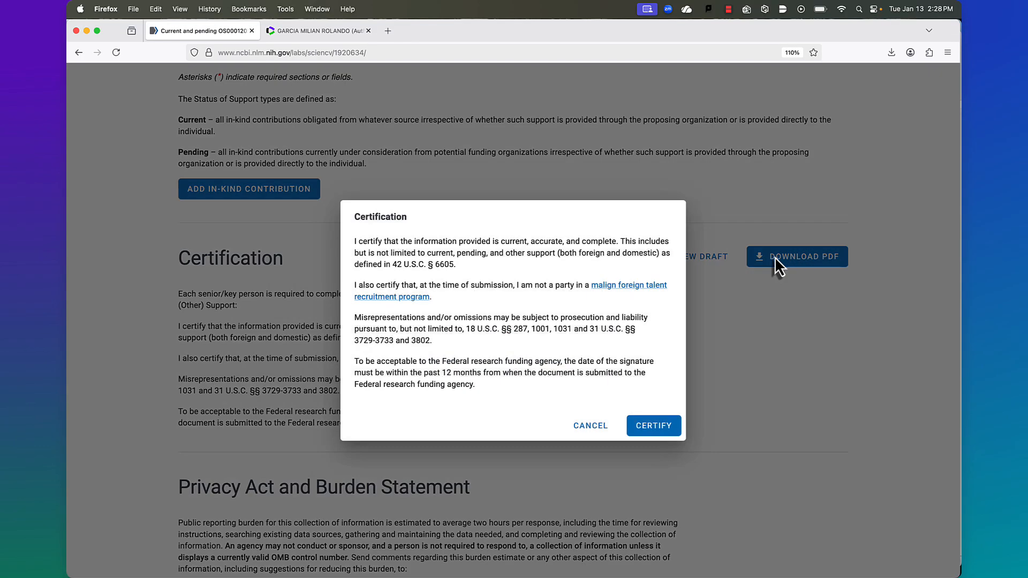
left_click(656, 428)
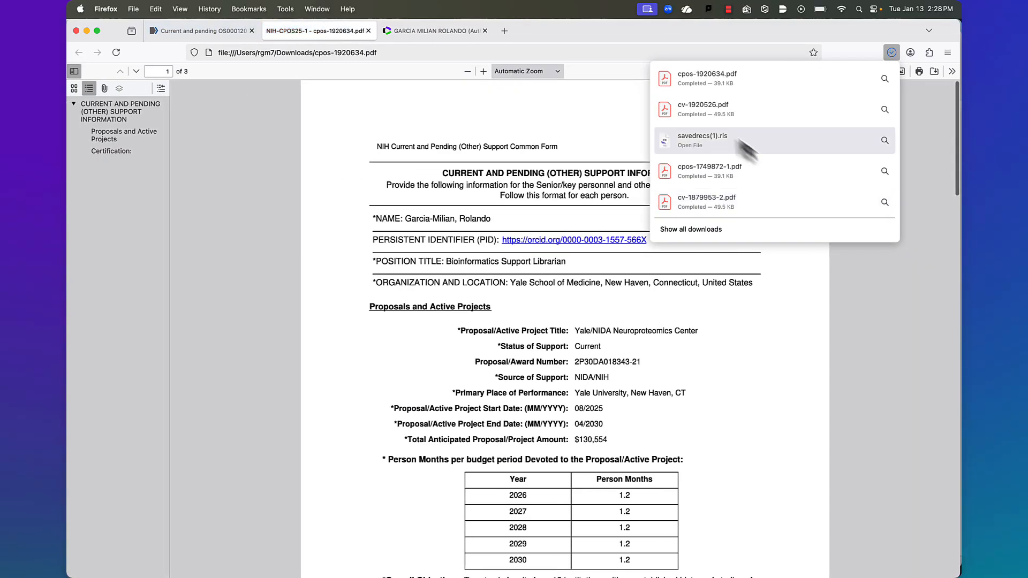
Review the downloaded Current and Pending (Other) Support PDF, reading the identifying information and the details of both active projects
left_click(587, 96)
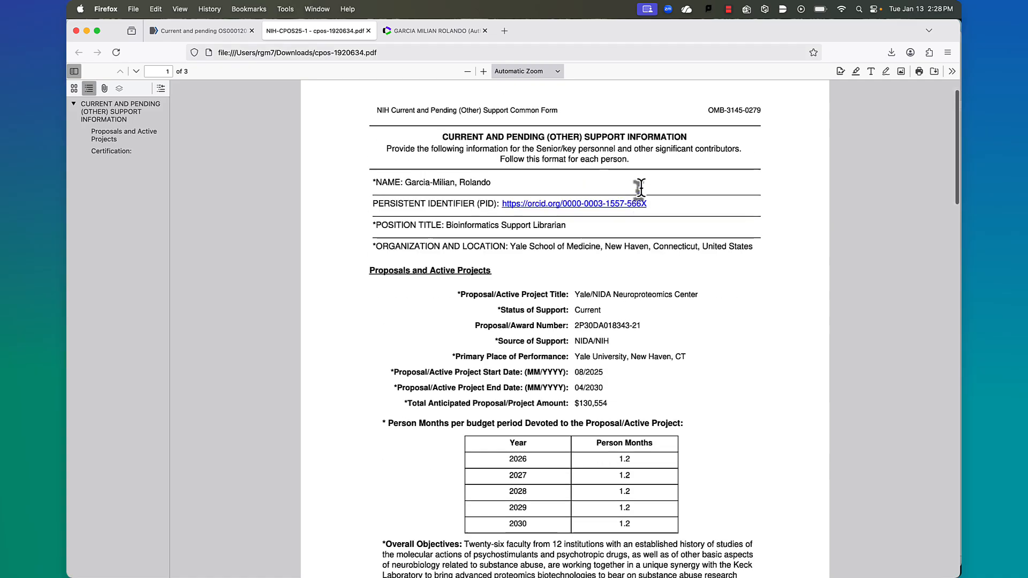
scroll(641, 187, "down", 2)
scroll(640, 188, "down", 10)
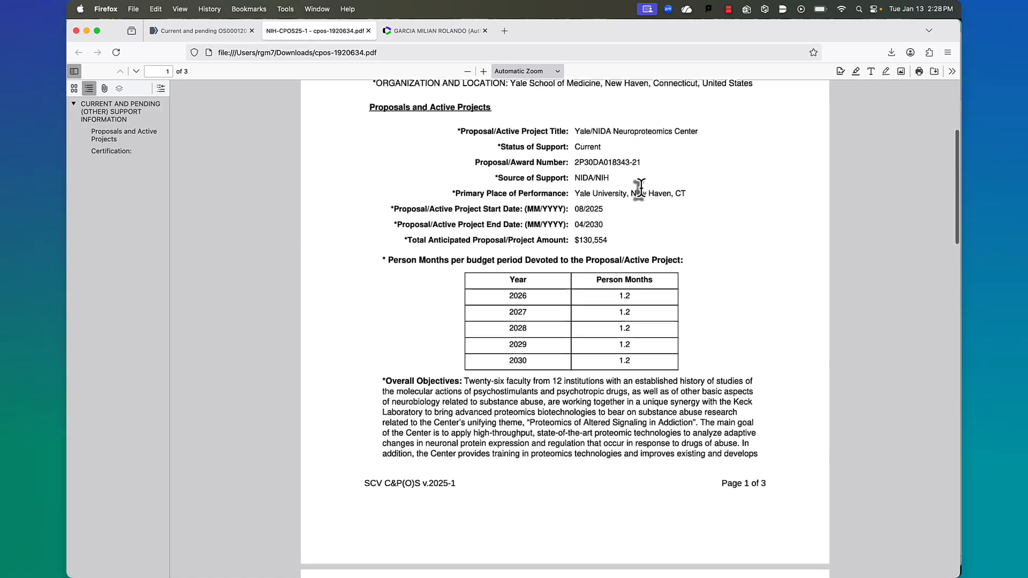
scroll(642, 189, "down", 6)
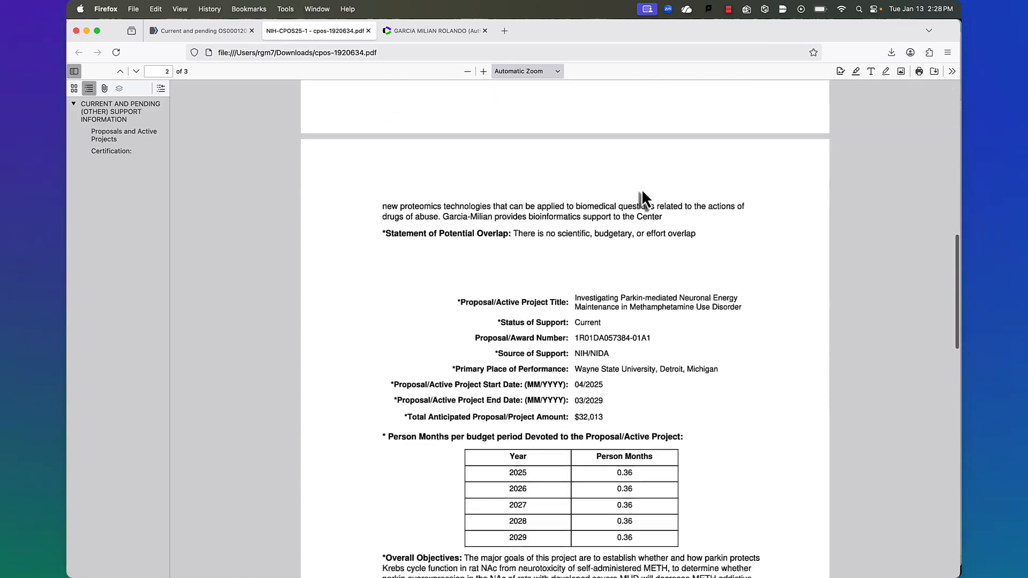